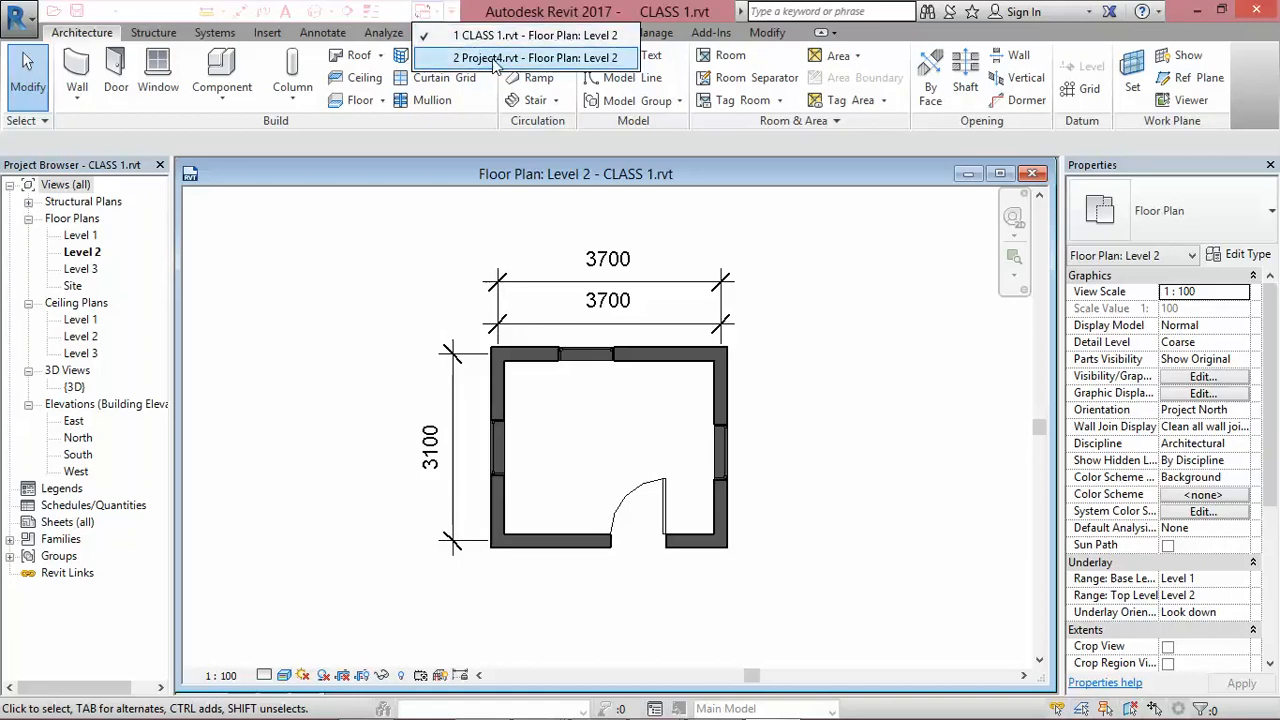
Switch to the Project4.rvt project and open its Level 3 floor plan, followed by the South elevation.
left_click(493, 59)
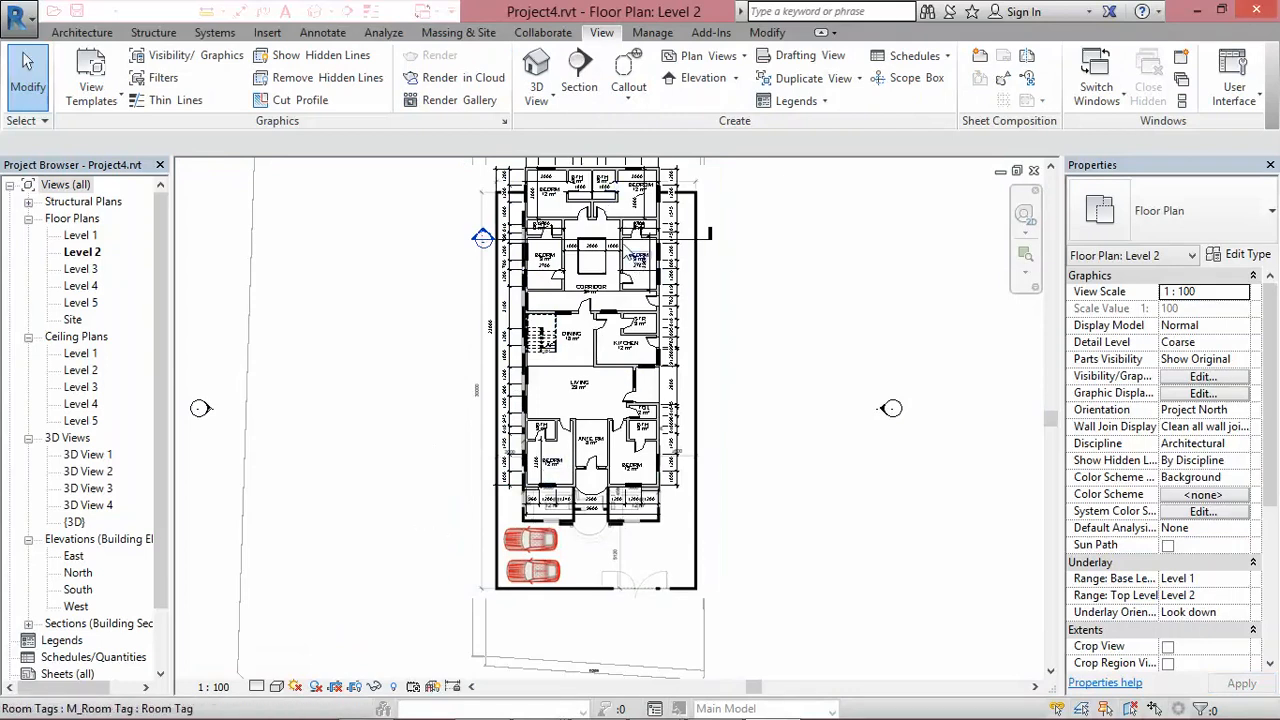
double_click(86, 269)
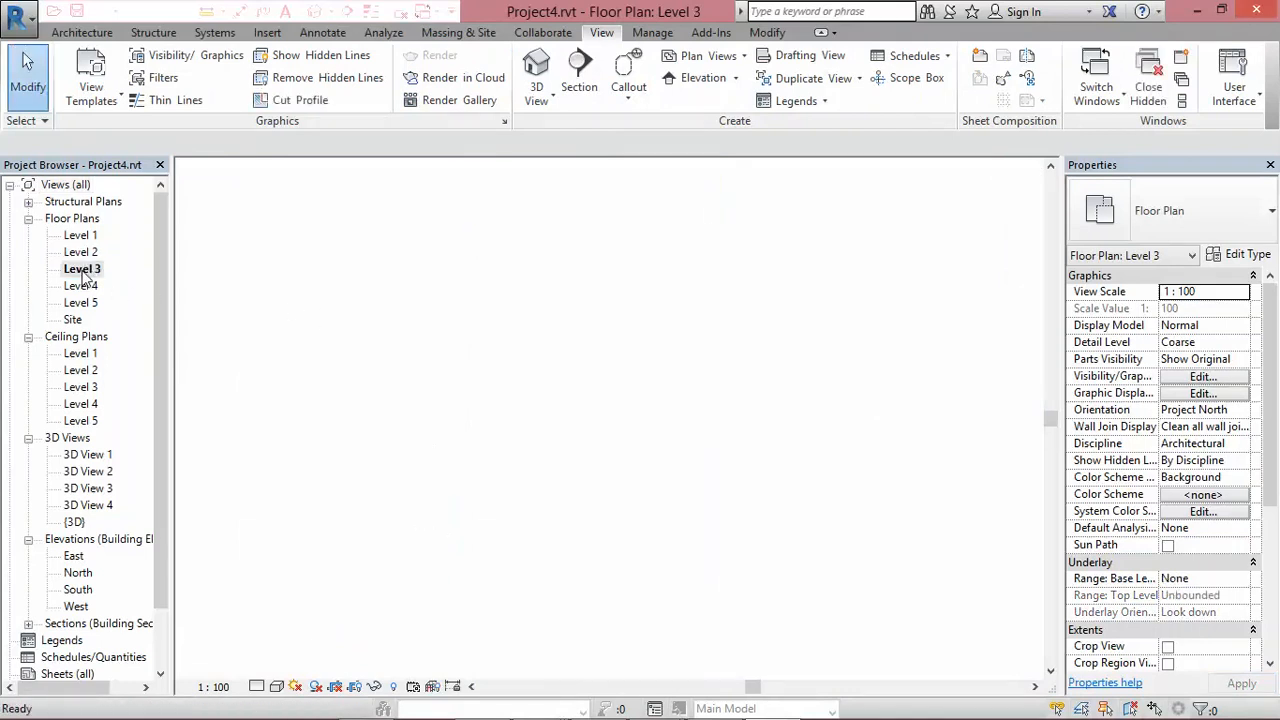
double_click(78, 589)
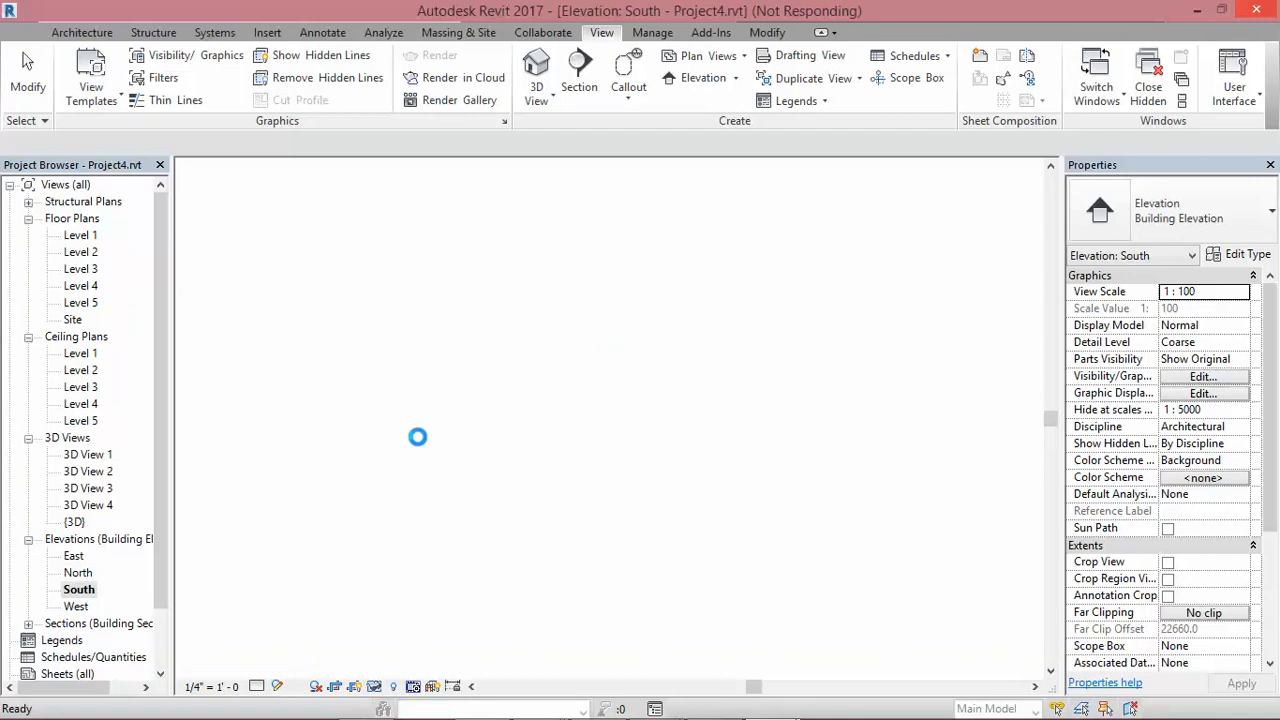
scroll(830, 395, "up", 5)
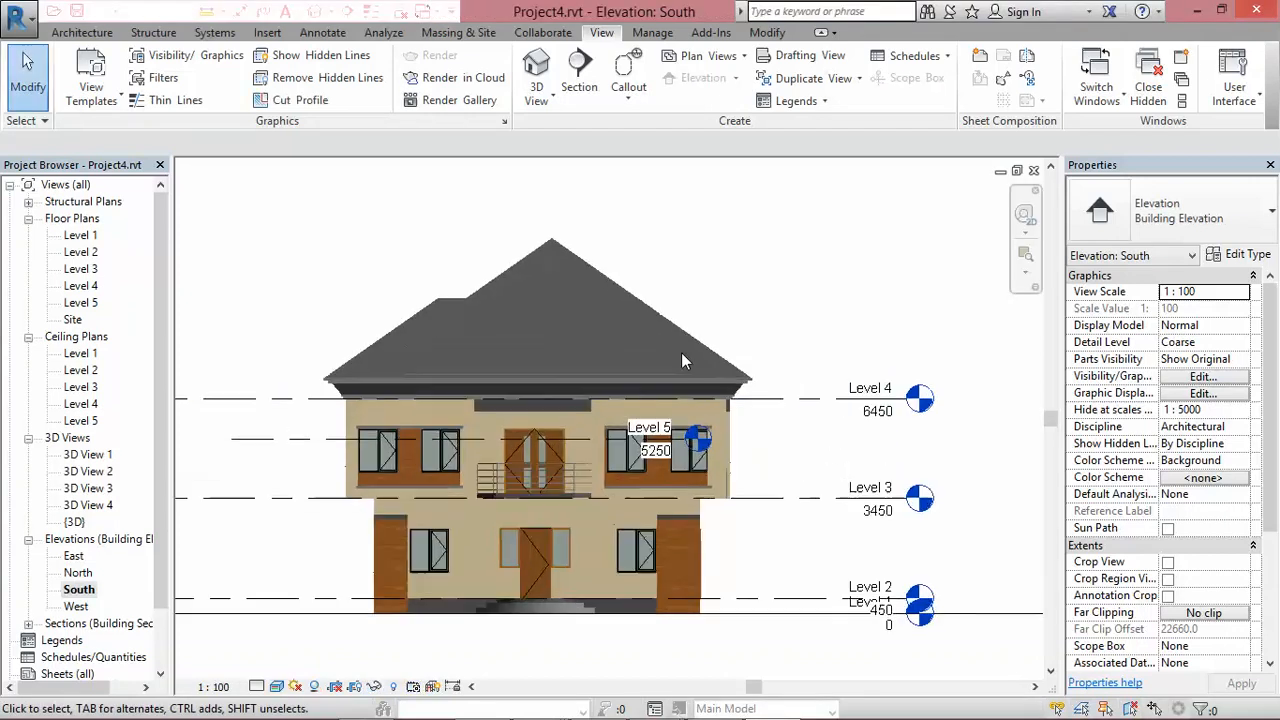
scroll(682, 360, "up", 1)
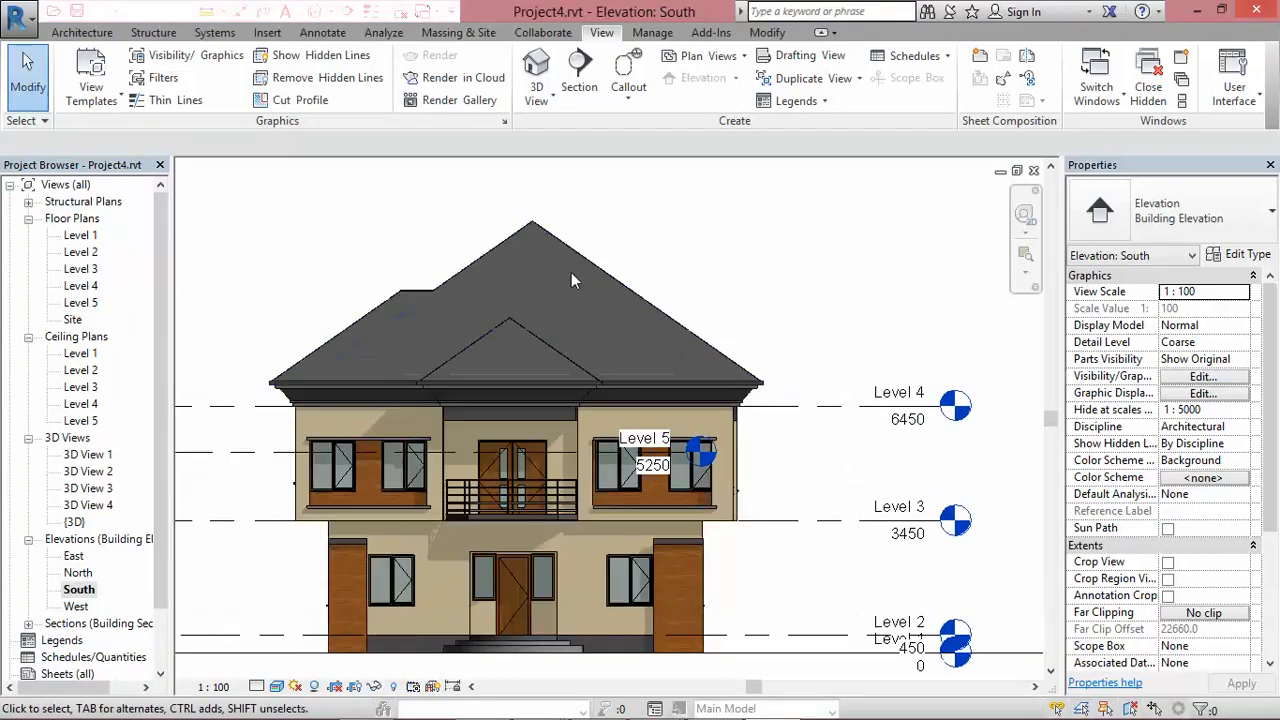
Check the list of open views and close all hidden windows behind the Project4 South elevation.
left_click(438, 17)
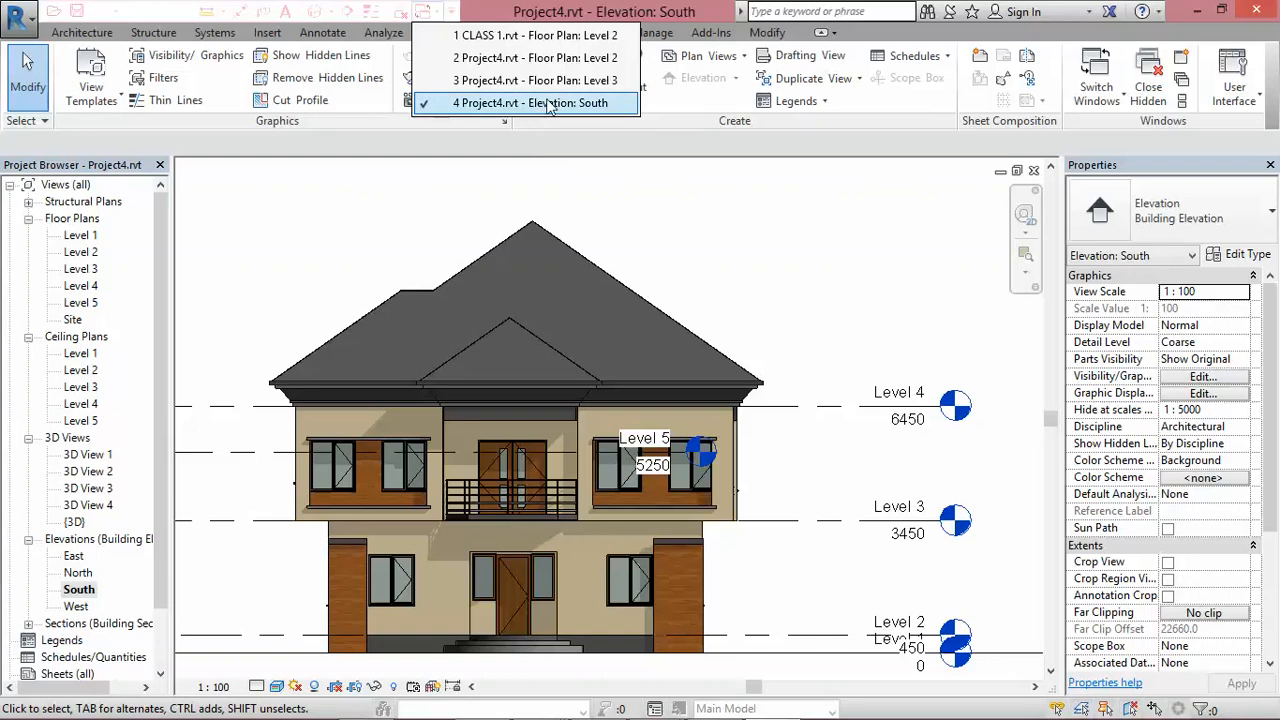
left_click(781, 280)
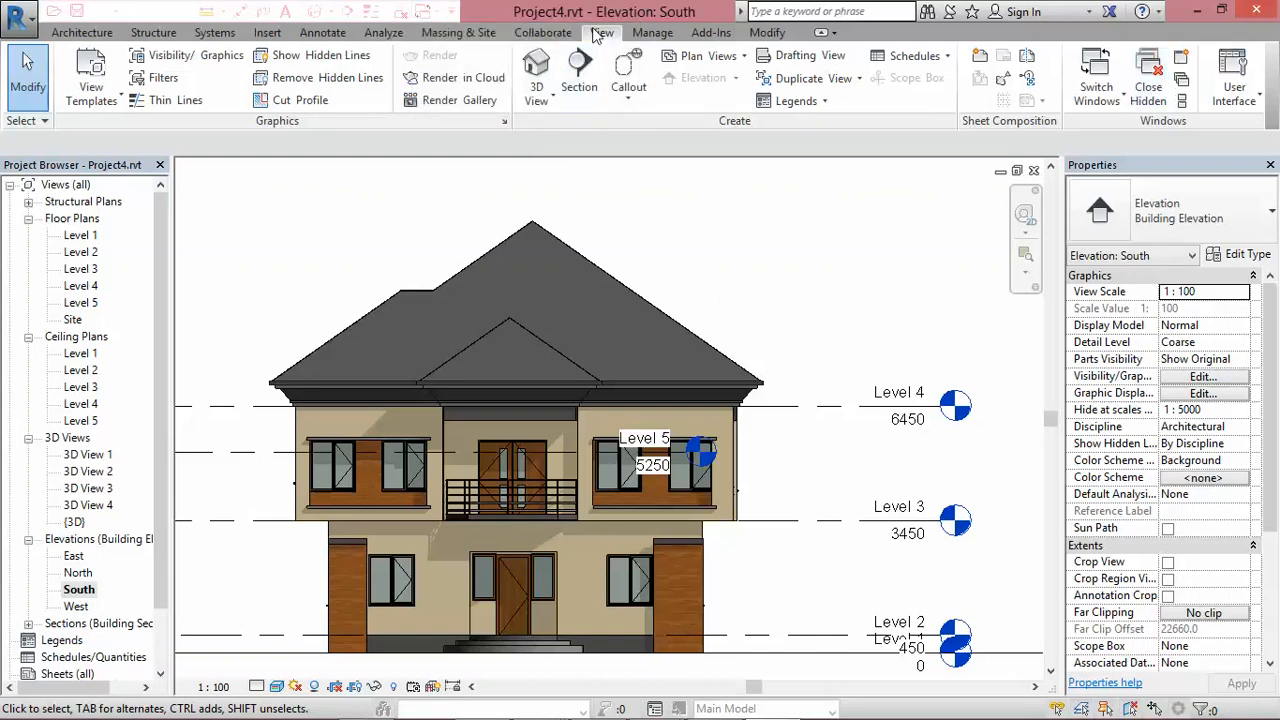
left_click(1148, 85)
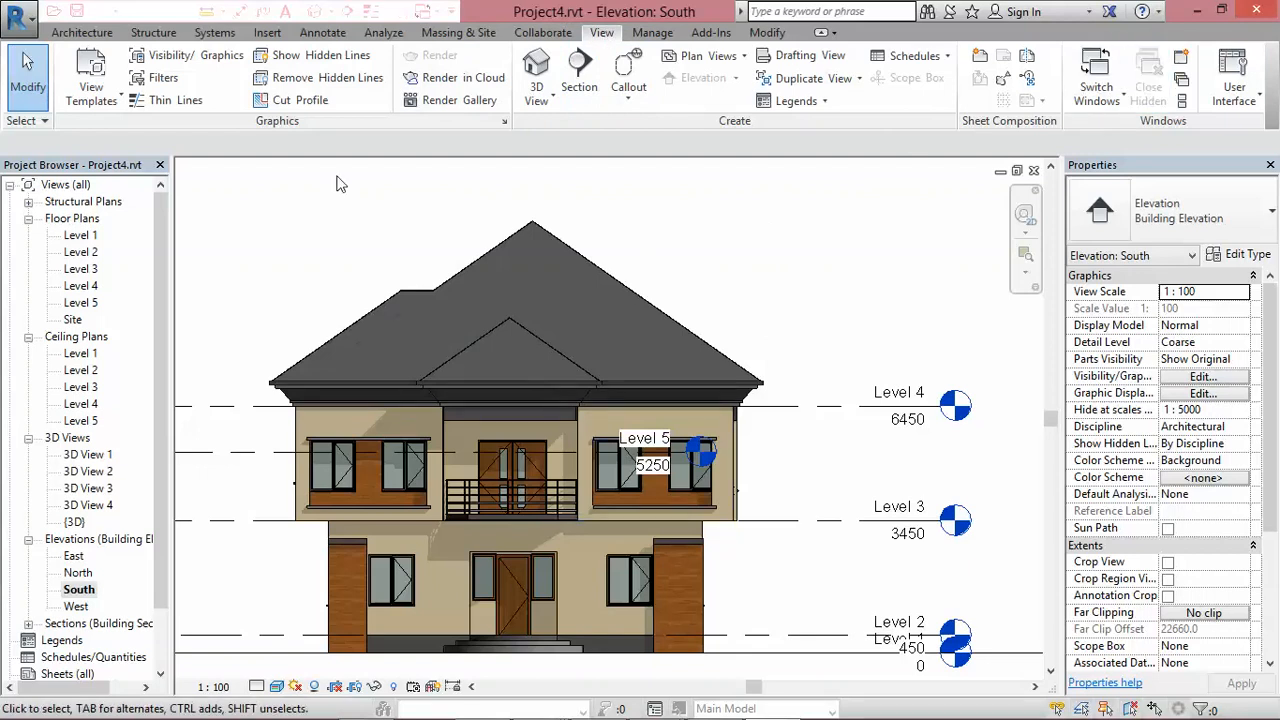
Switch to the CLASS 1.rvt Level 2 floor plan and tile it side by side with the Project4 South elevation.
left_click(438, 14)
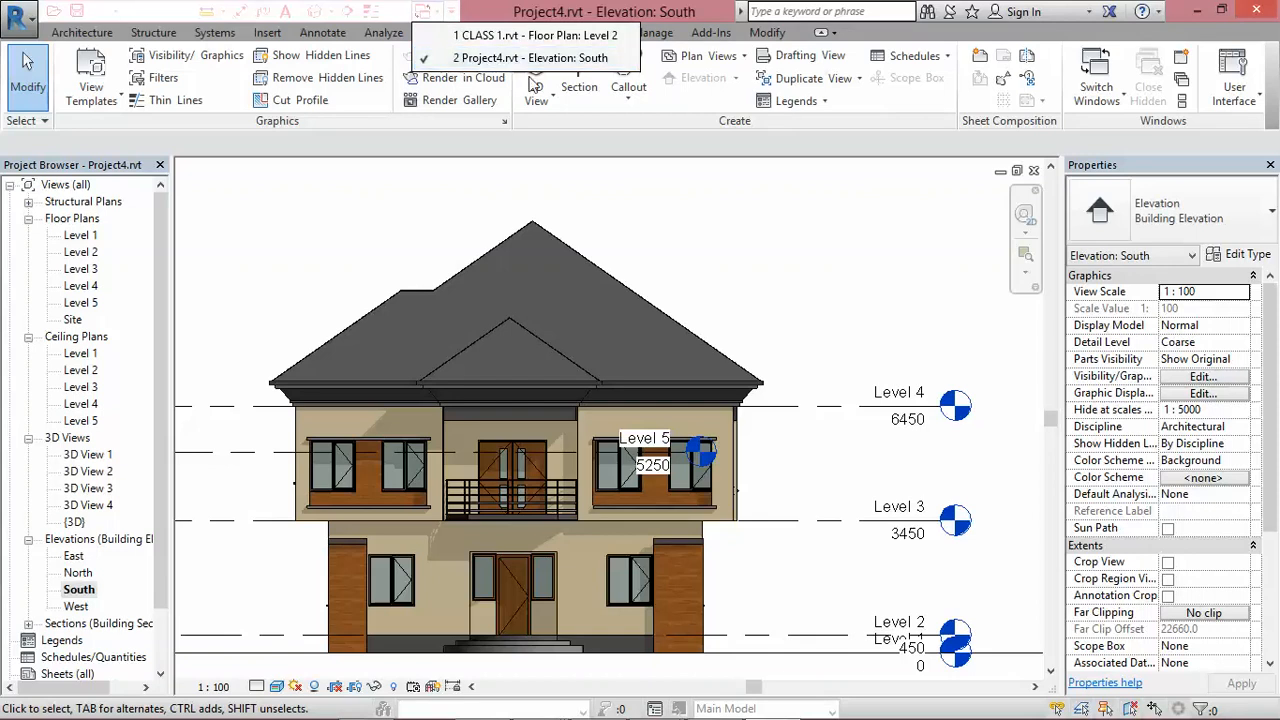
left_click(494, 38)
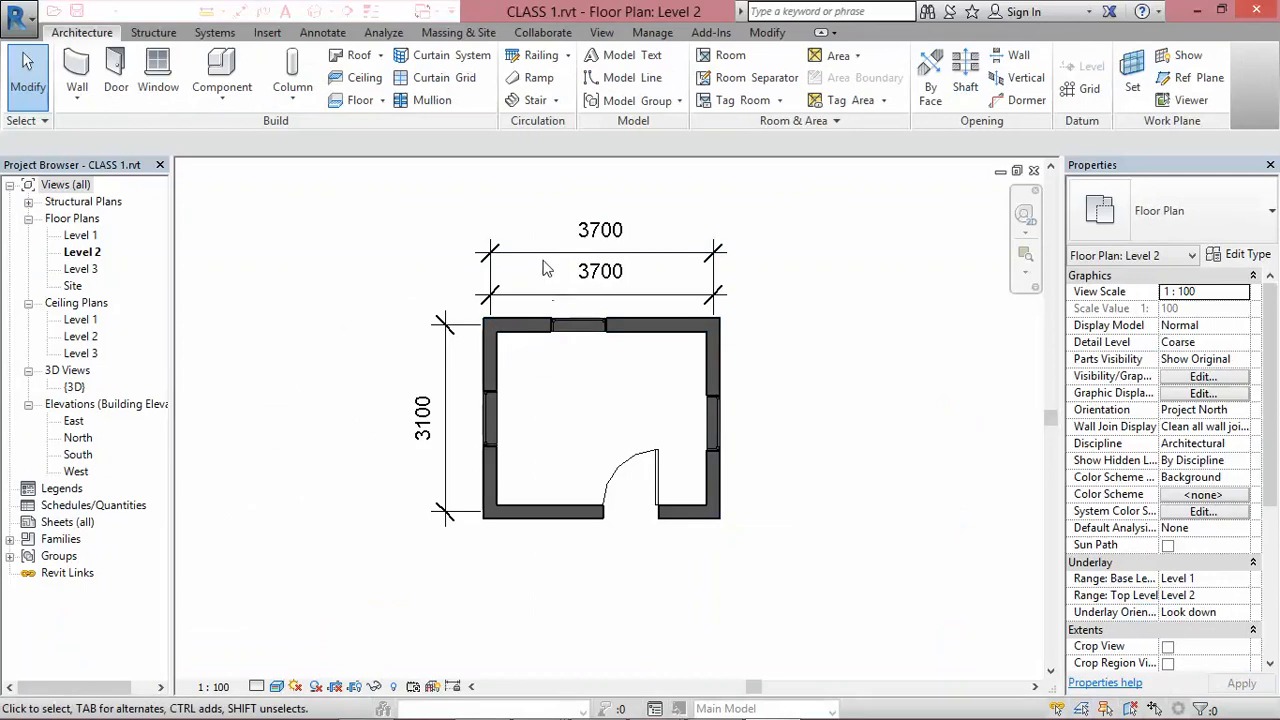
left_click(600, 33)
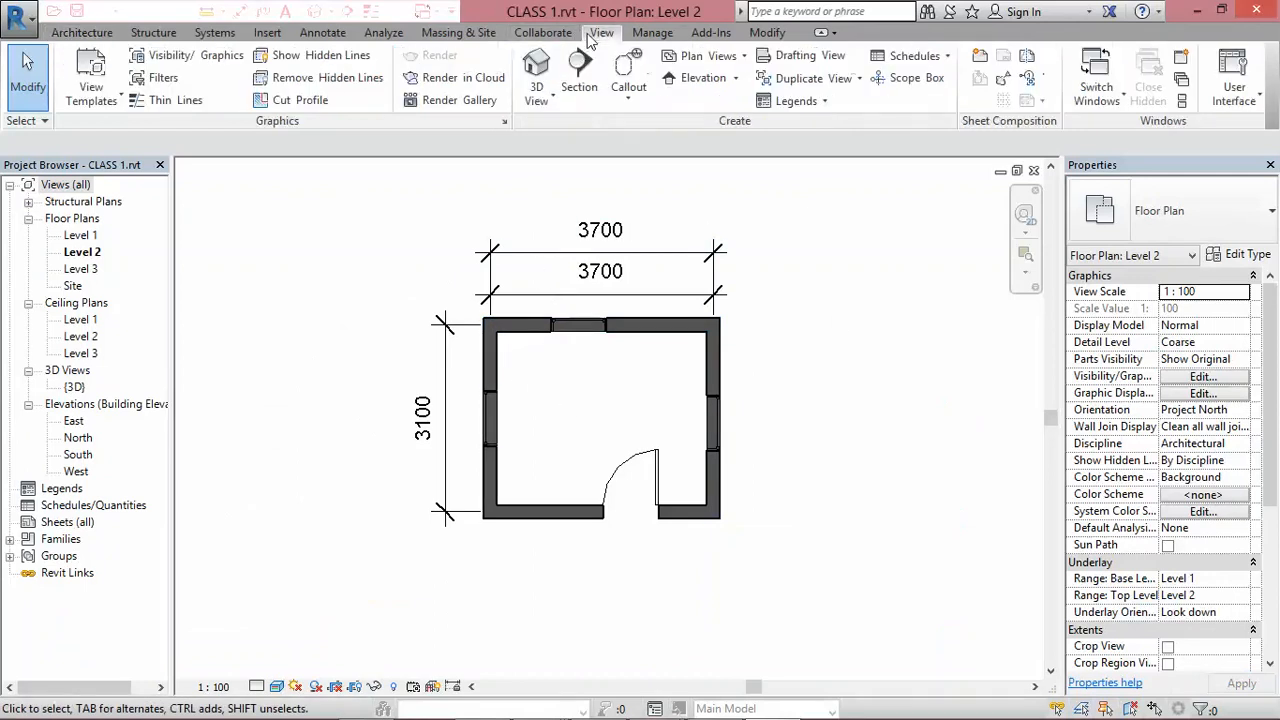
left_click(1122, 98)
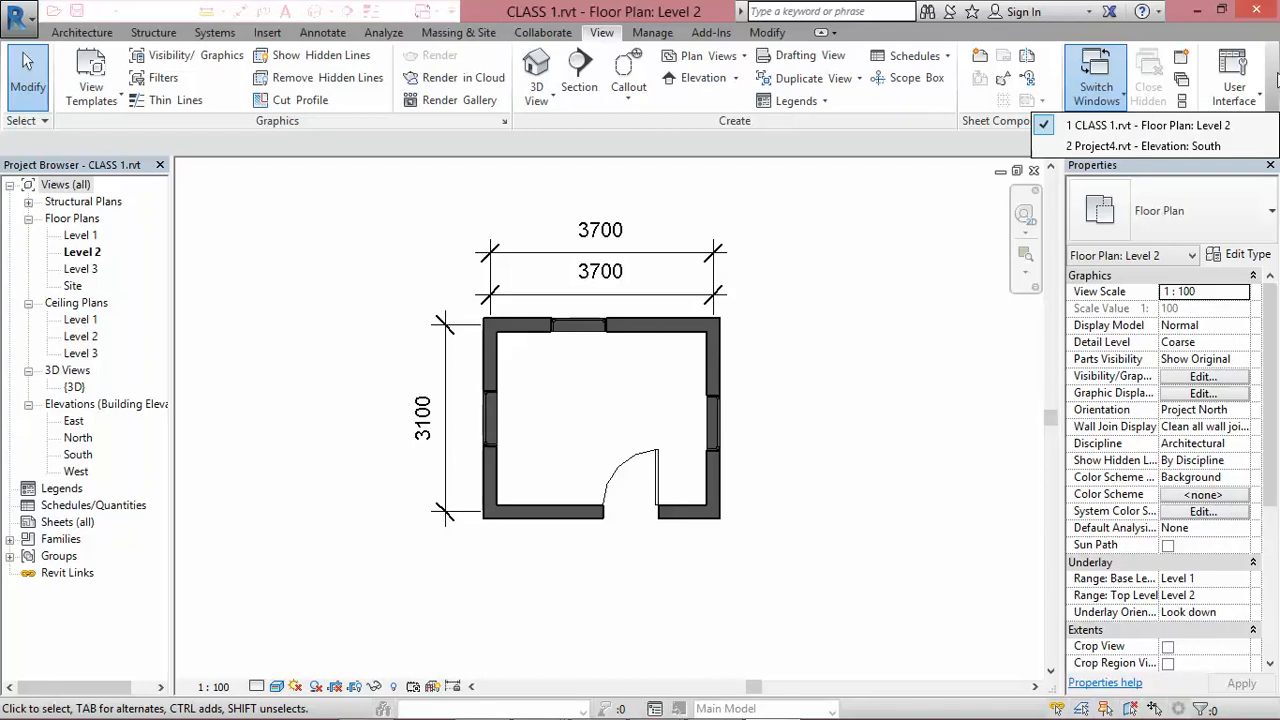
left_click(1183, 101)
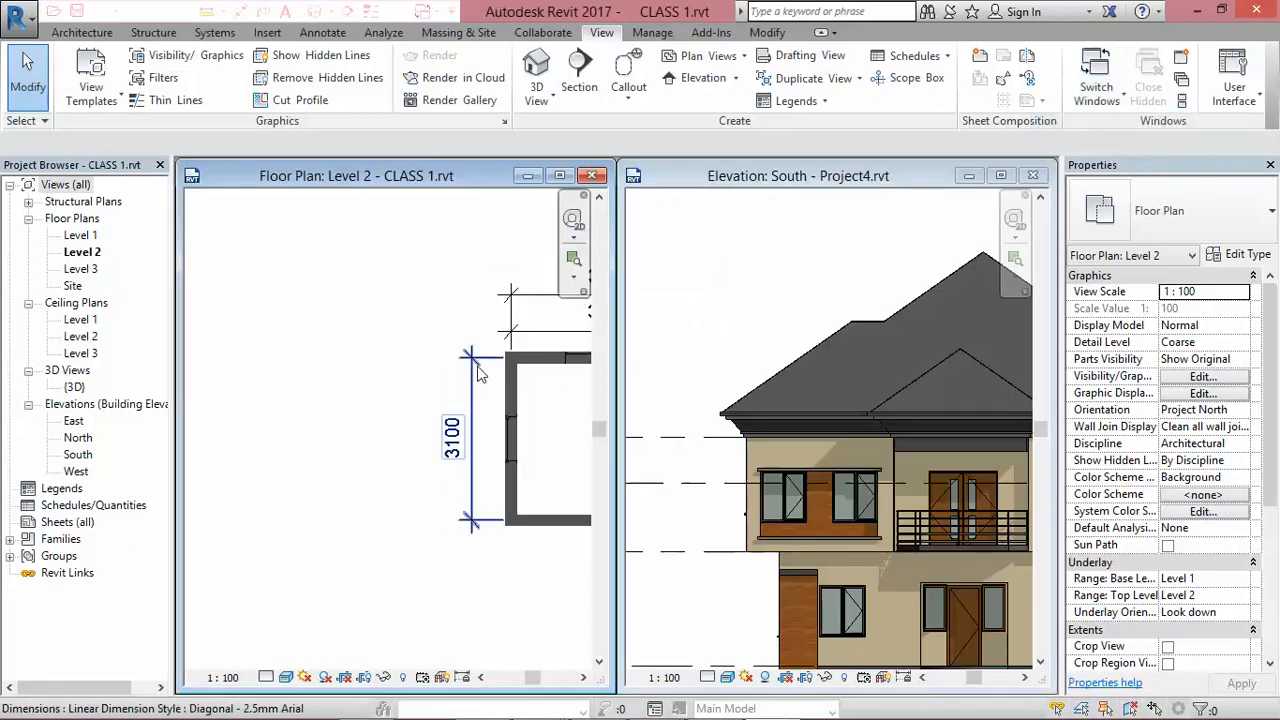
scroll(338, 374, "down", 4)
scroll(509, 360, "up", 3)
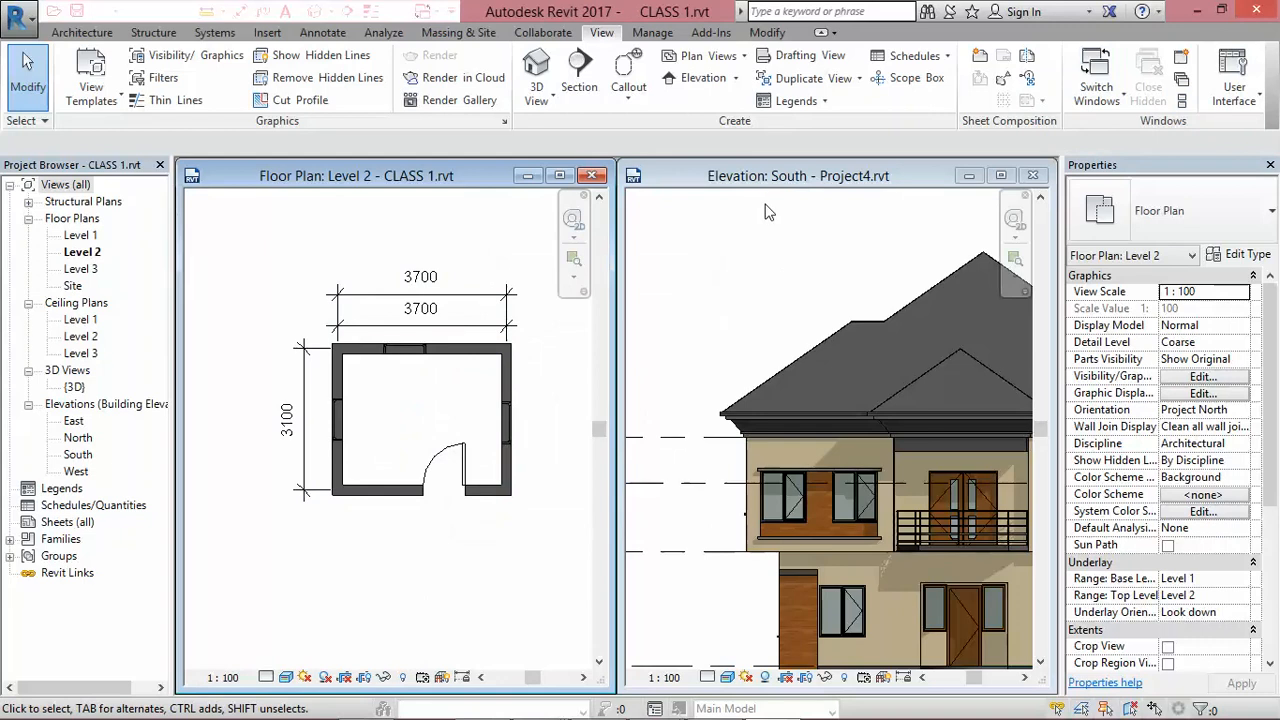
scroll(443, 314, "down", 2)
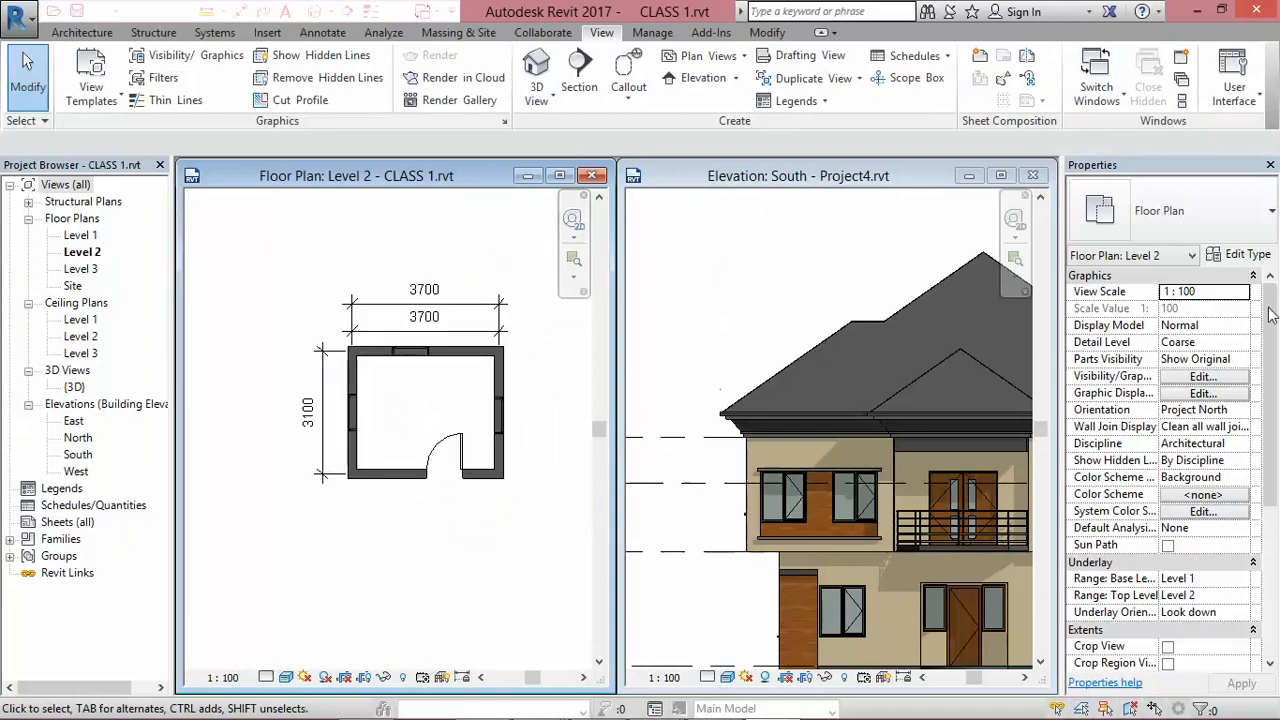
Cascade the open windows and maximize the CLASS 1.rvt Level 2 floor plan.
left_click(1181, 79)
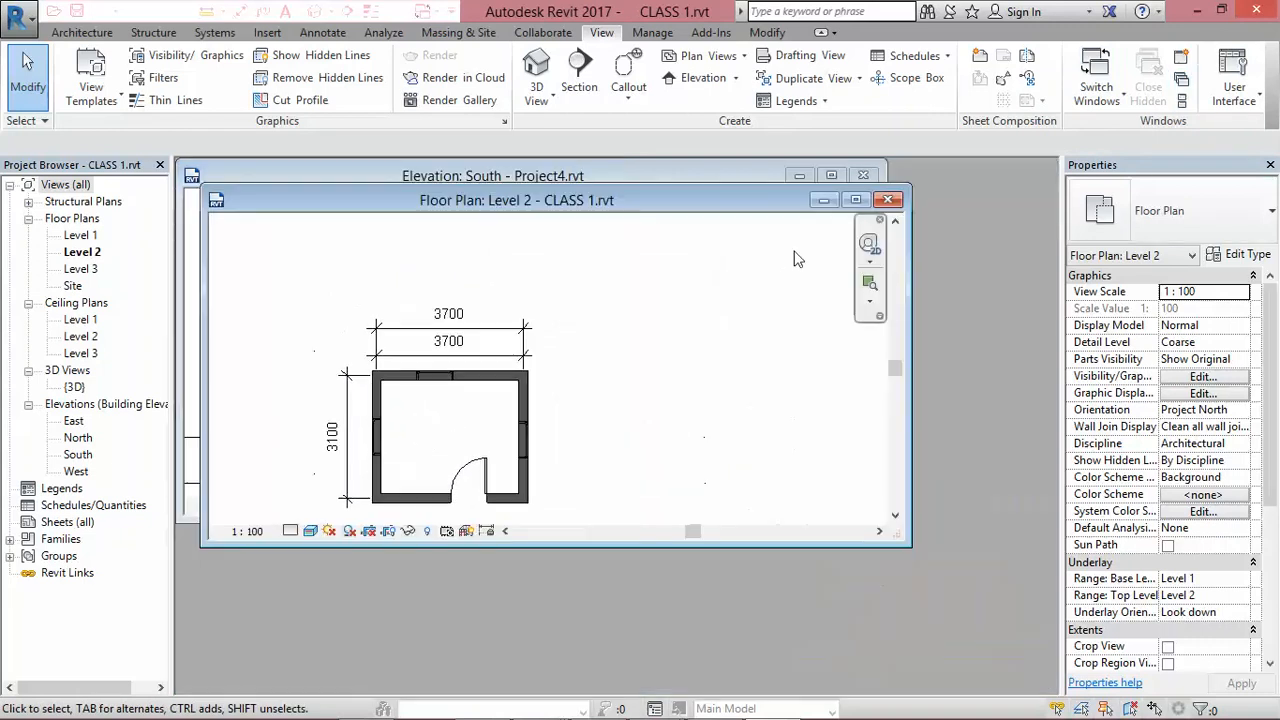
left_click(855, 200)
scroll(368, 272, "up", 3)
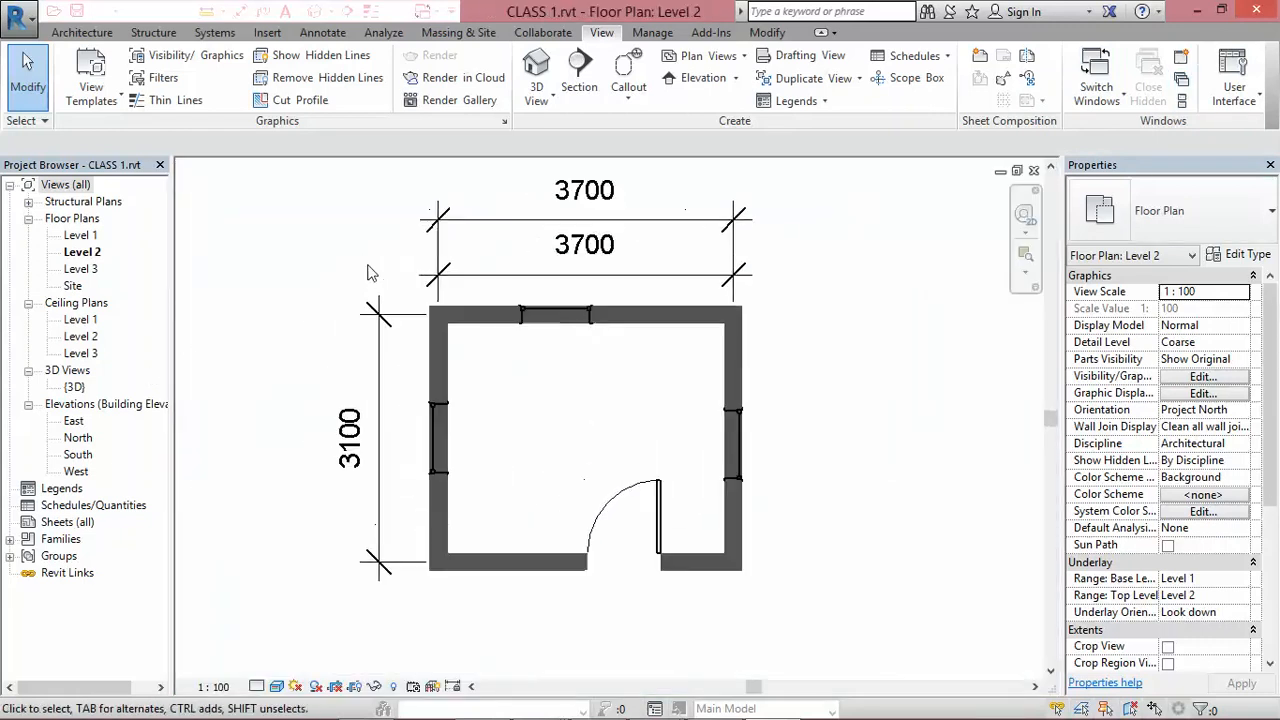
scroll(786, 384, "down", 2)
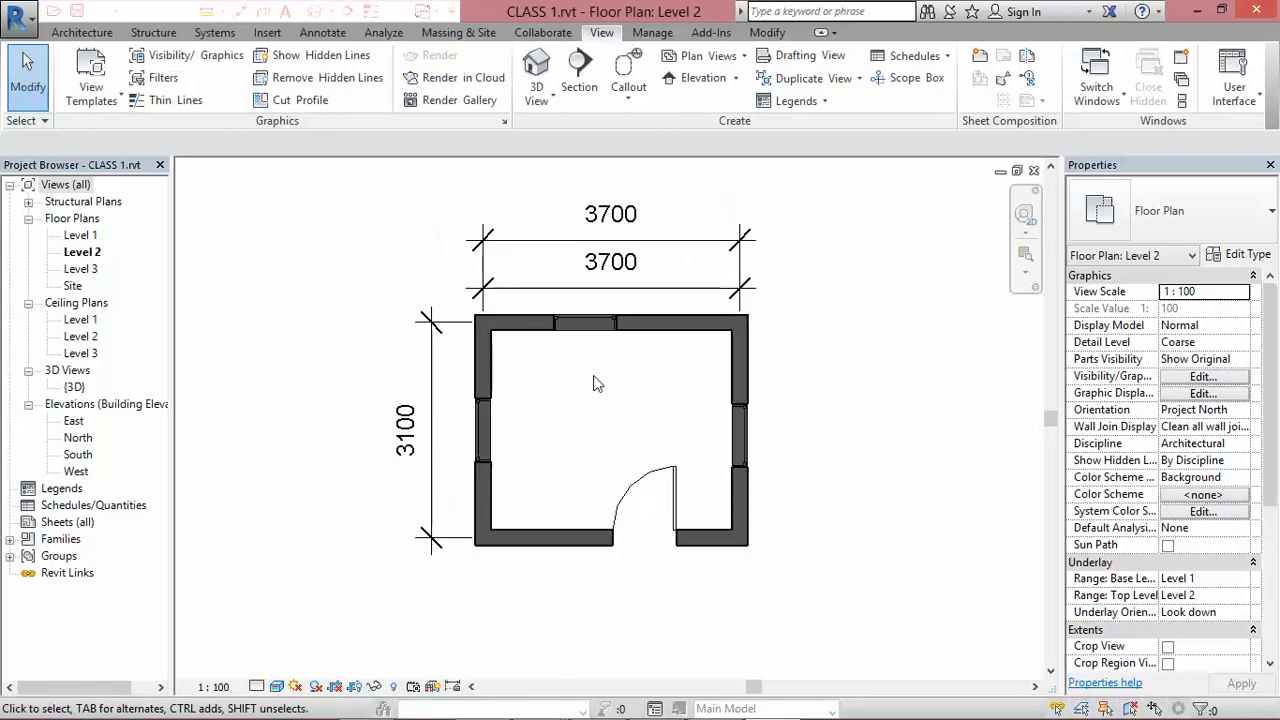
scroll(530, 440, "up", 1)
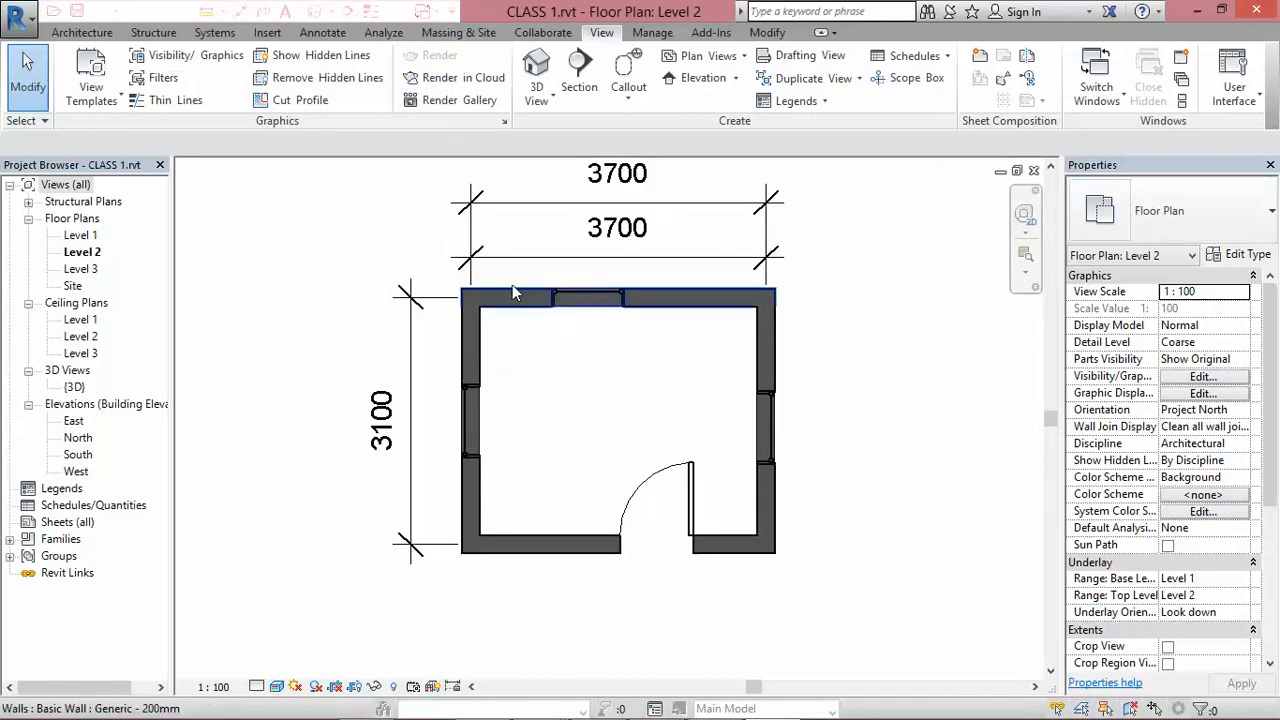
scroll(666, 420, "down", 1)
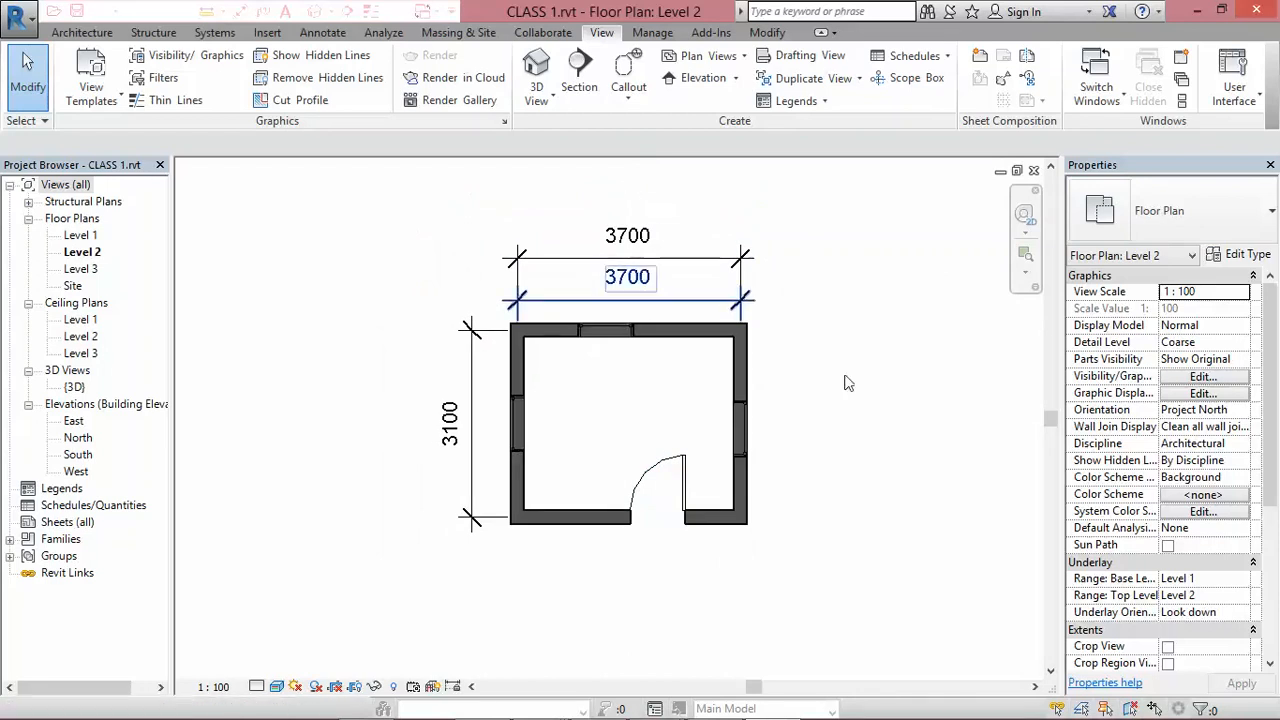
scroll(817, 388, "up", 1)
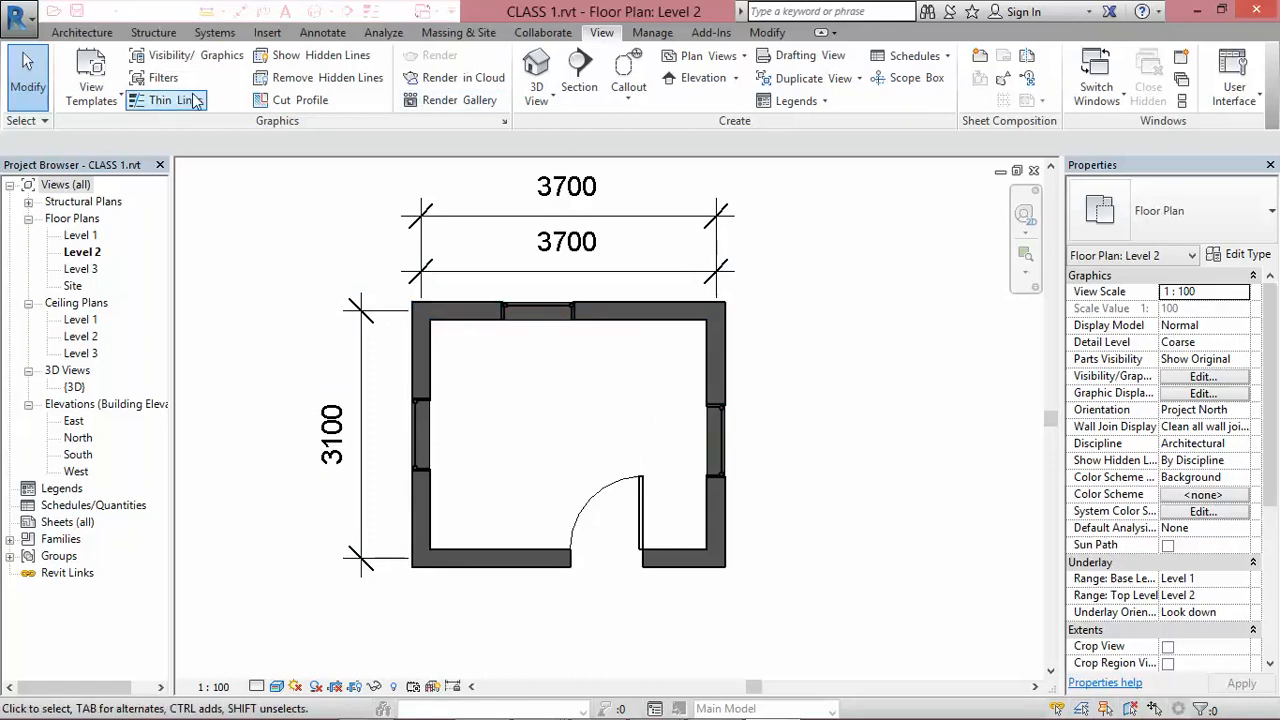
Open the default 3D view of the CLASS 1 room and inspect its walls, door and windows.
left_click(316, 13)
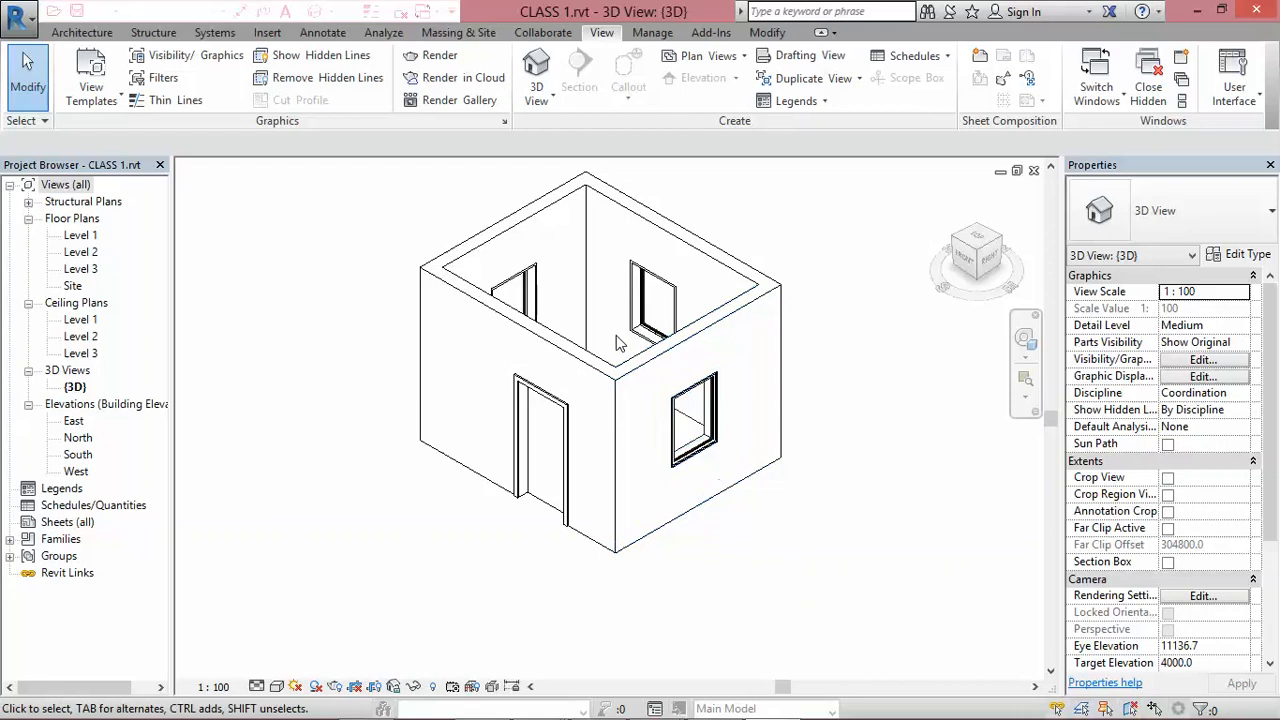
scroll(600, 360, "up", 4)
scroll(531, 560, "down", 4)
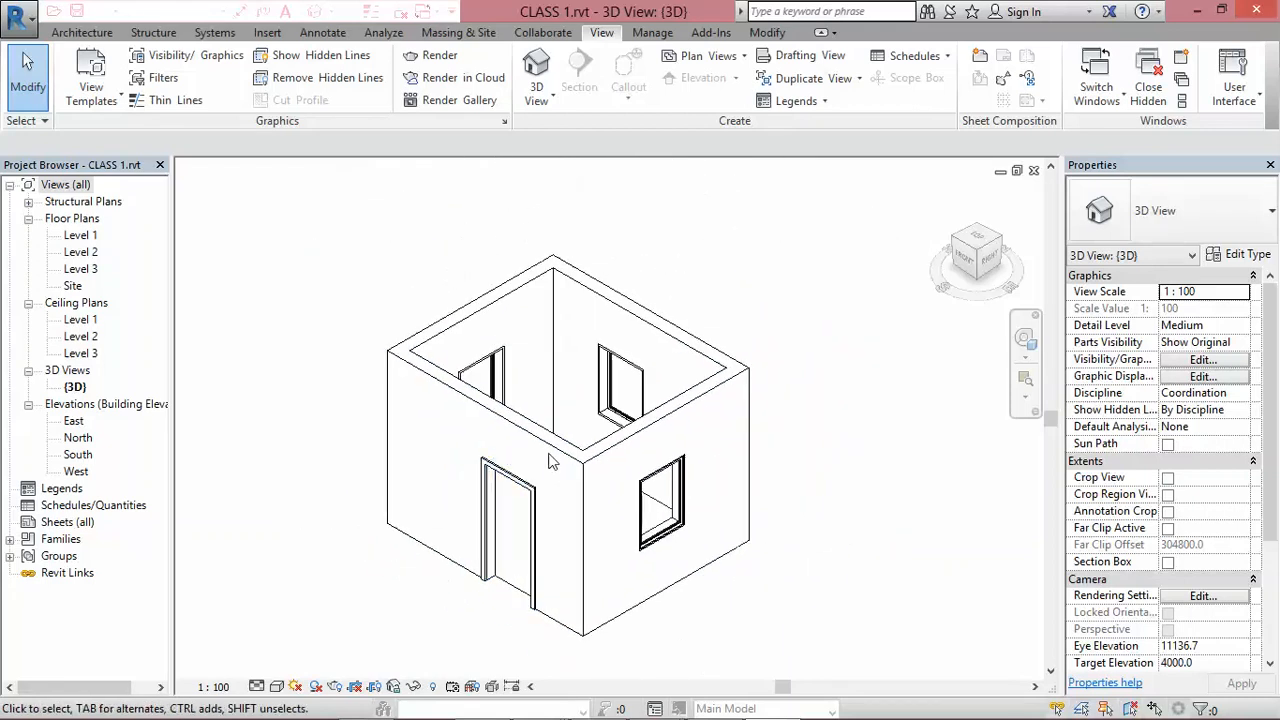
scroll(547, 455, "up", 2)
scroll(525, 335, "up", 3)
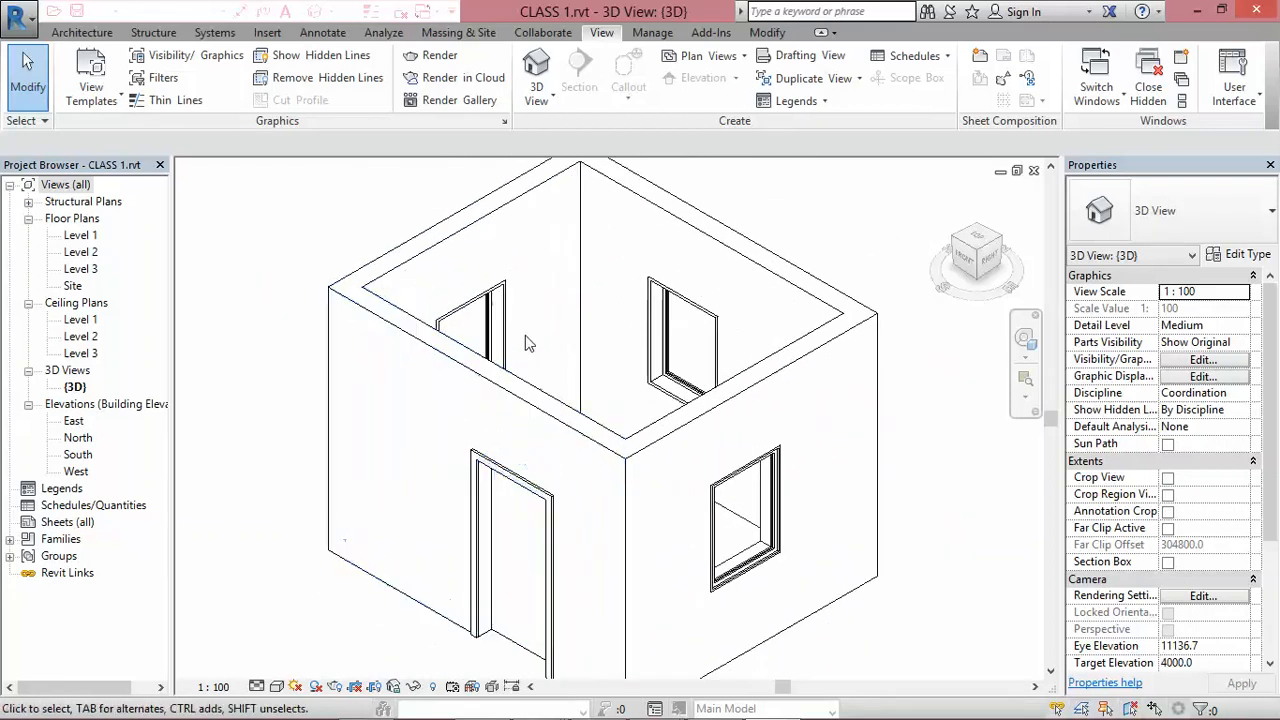
scroll(533, 345, "down", 3)
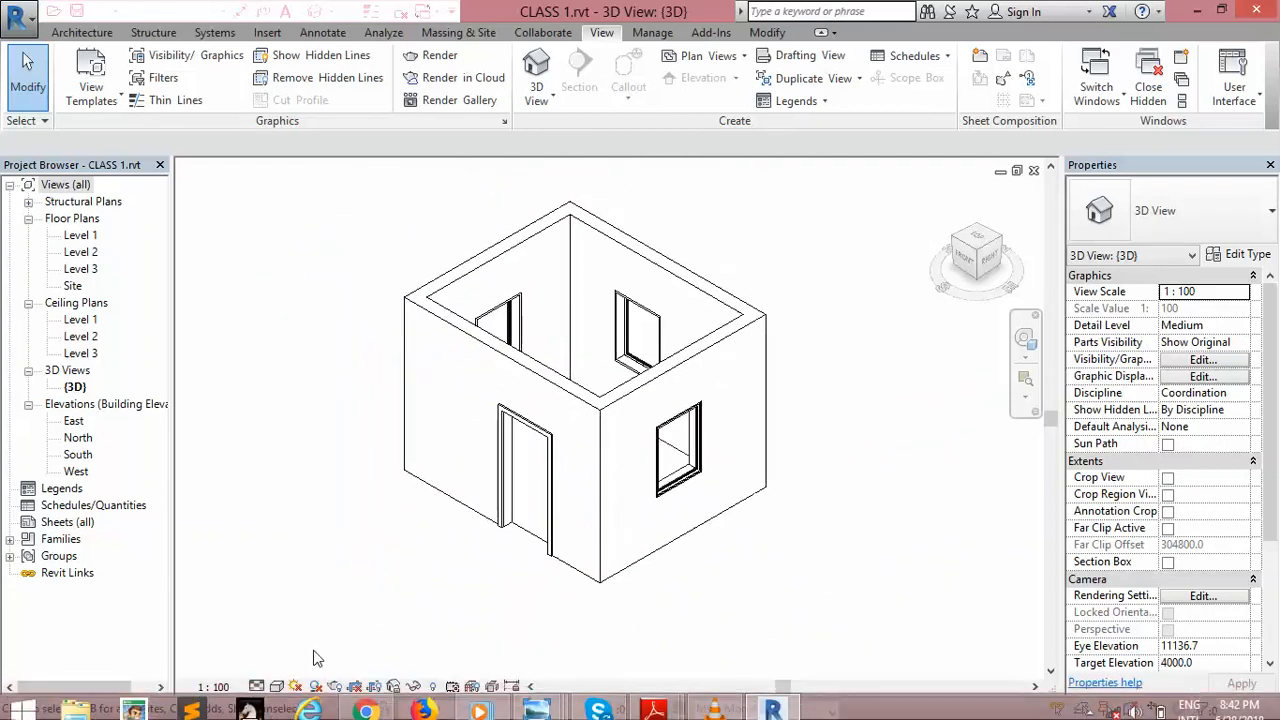
Set the 3D view's visual style to Shaded and turn shadows on.
left_click(278, 687)
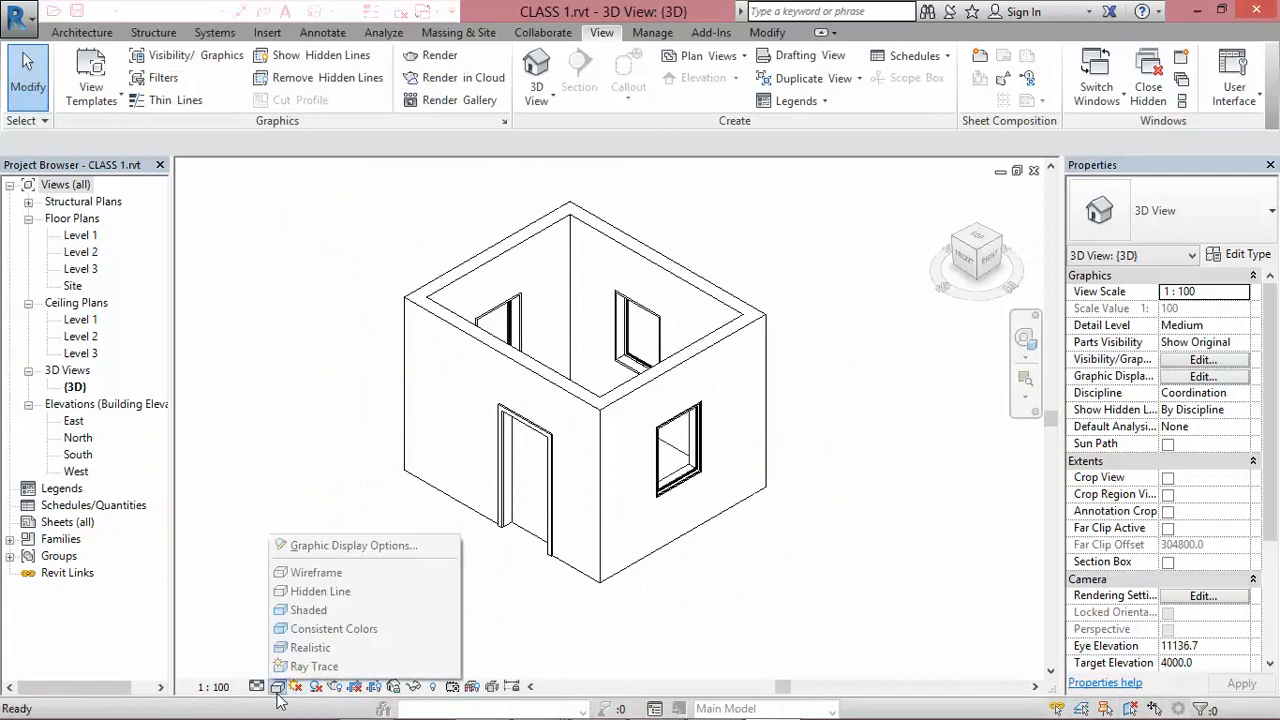
left_click(282, 611)
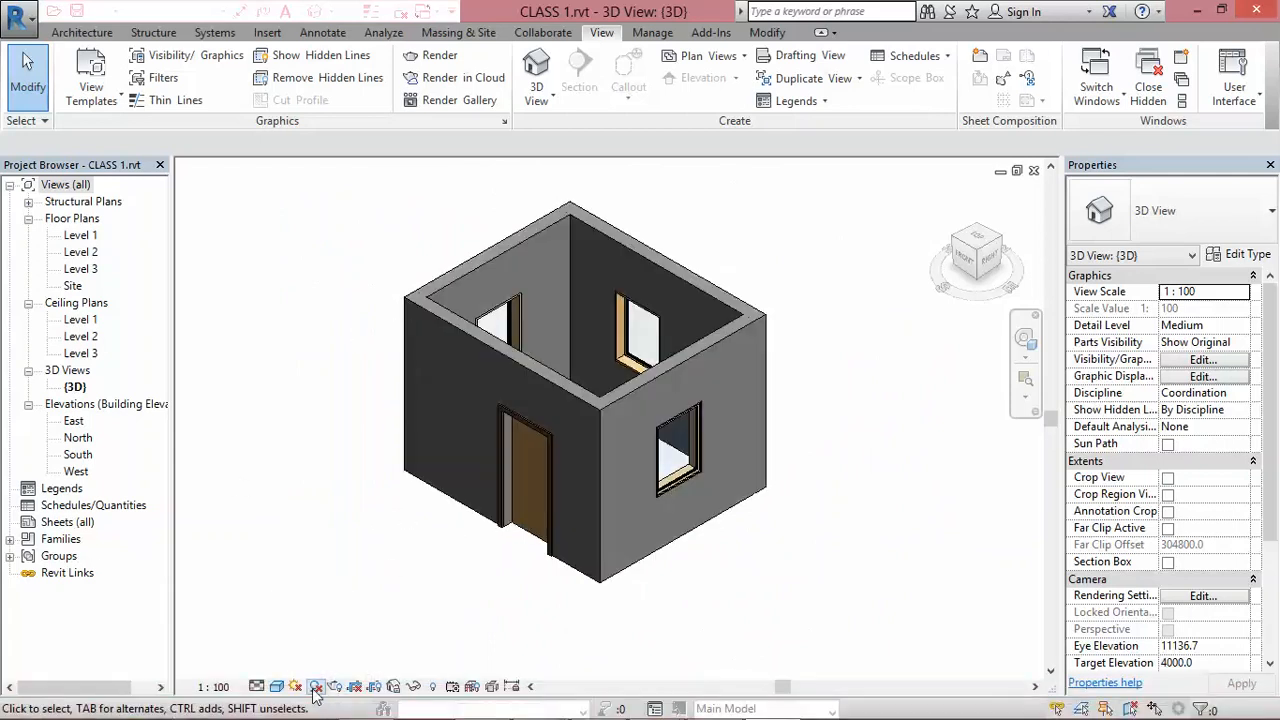
left_click(314, 687)
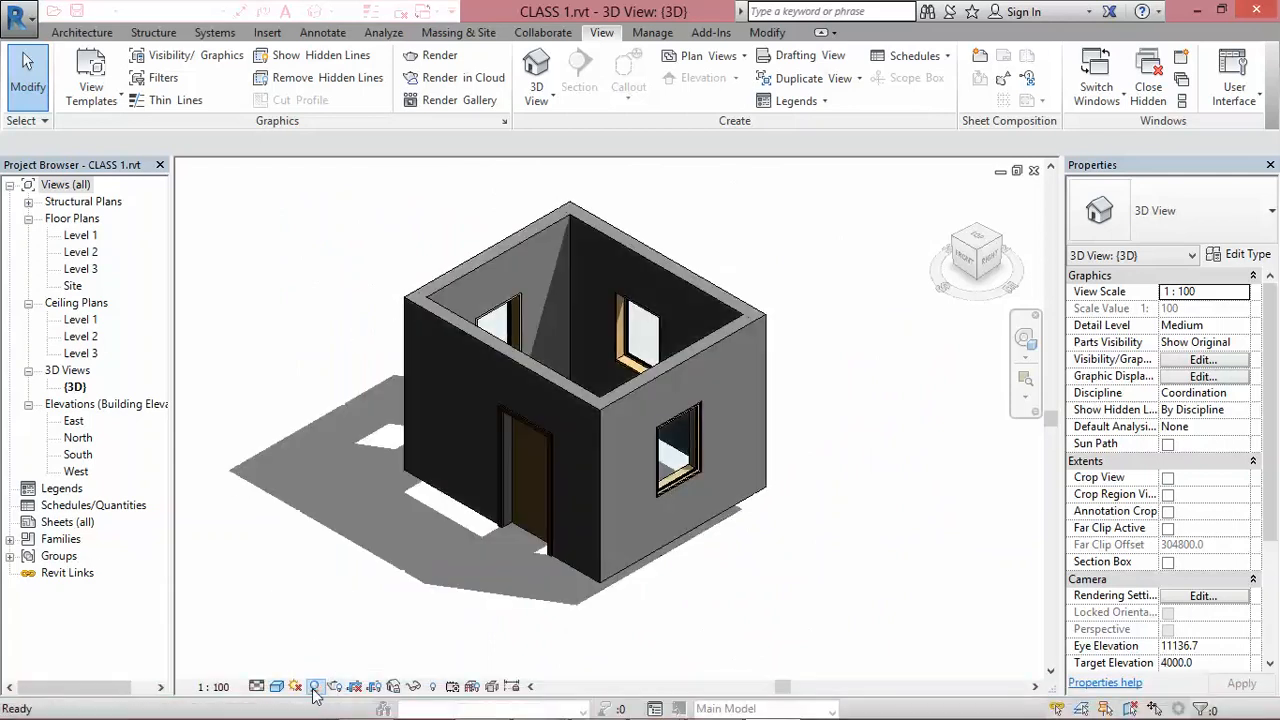
Orbit the room with the steering wheel to view its other sides, return to the home view and close the wheel.
left_click(1025, 338)
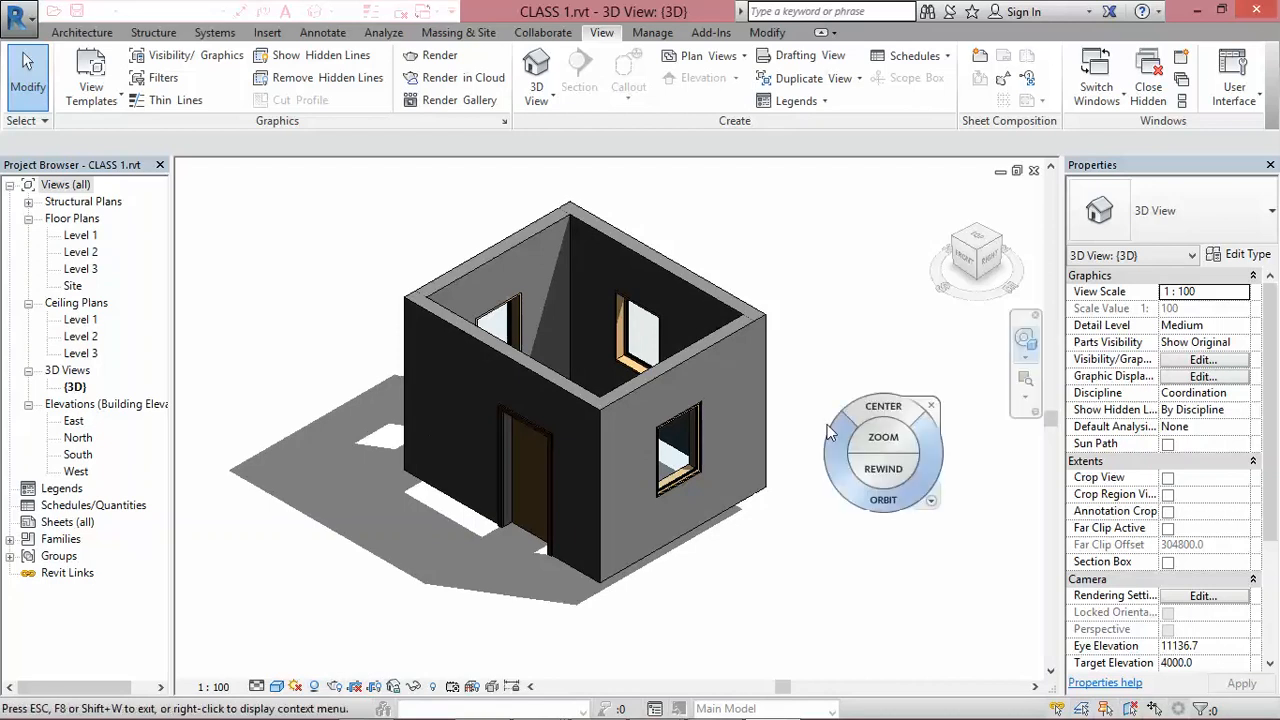
left_click(1025, 338)
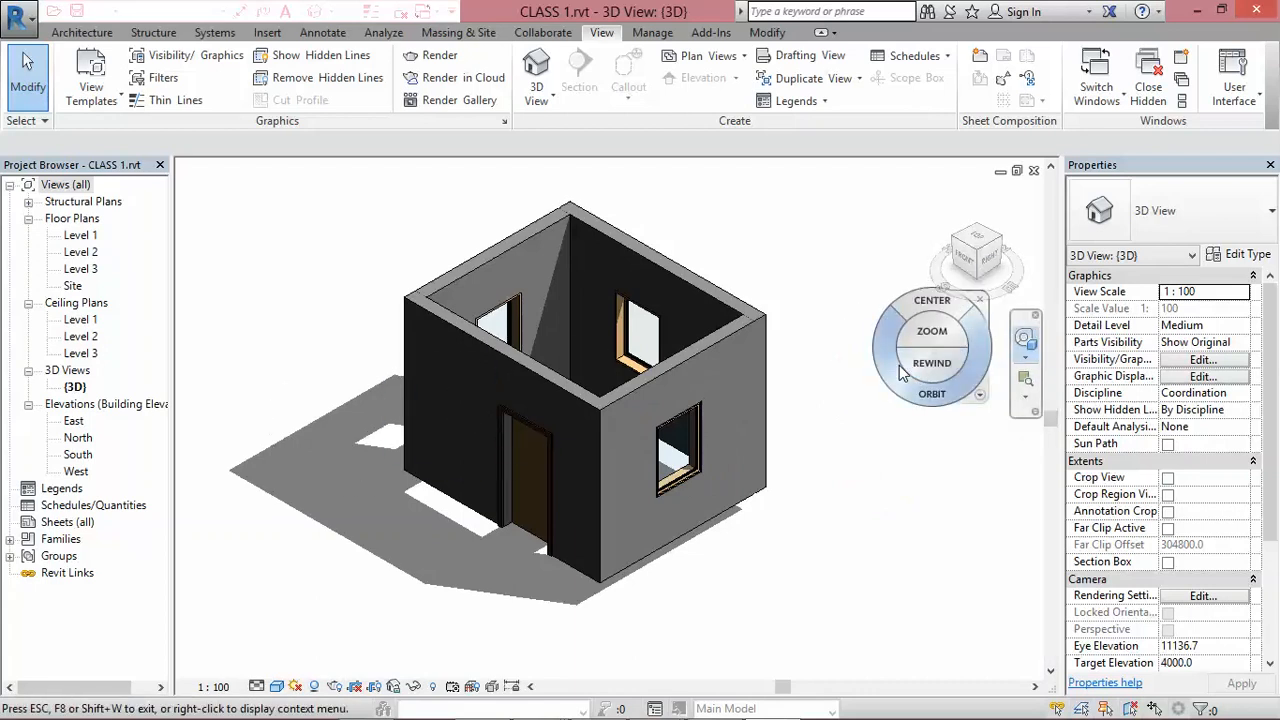
left_click_drag(895, 374, 735, 337)
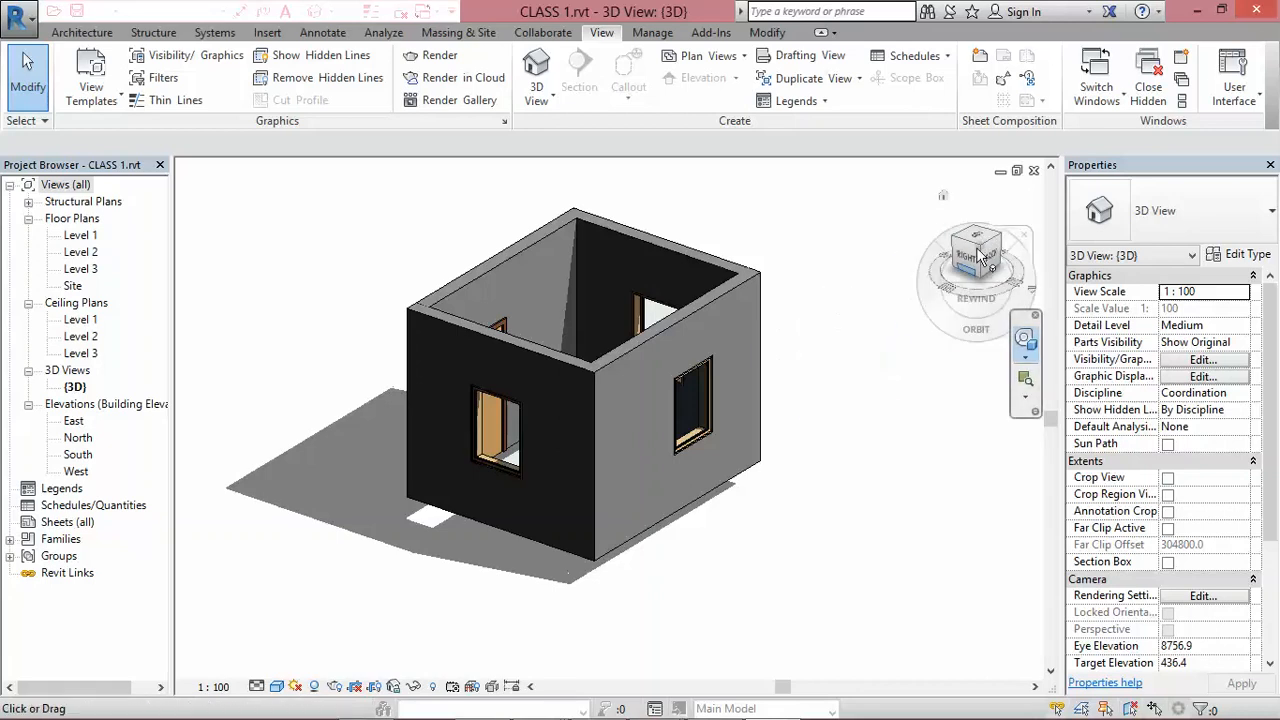
left_click(943, 196)
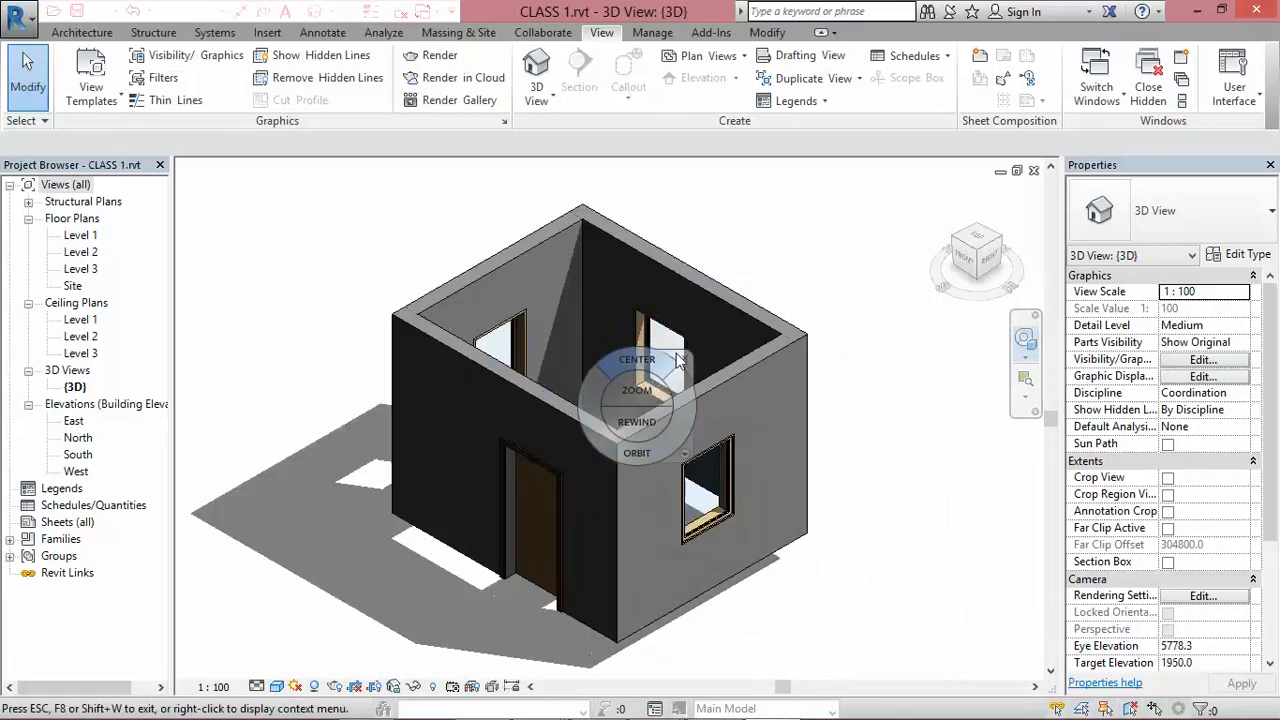
key("Escape")
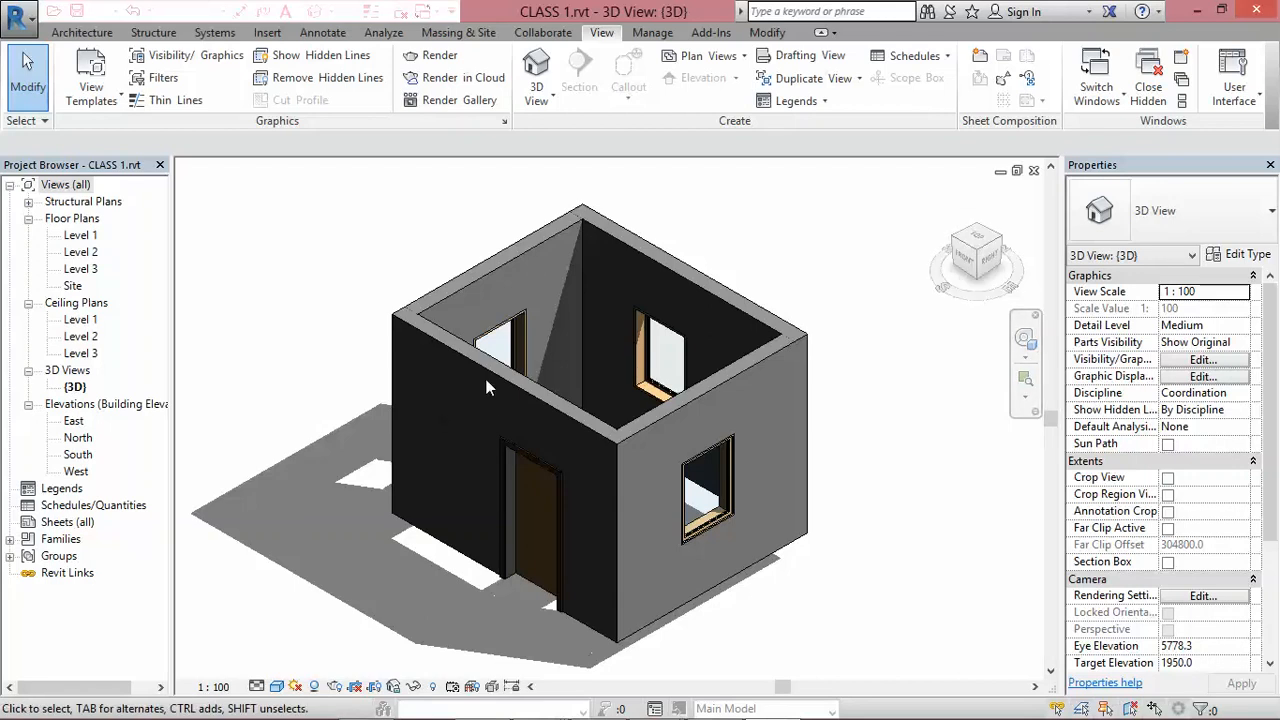
scroll(589, 330, "down", 1)
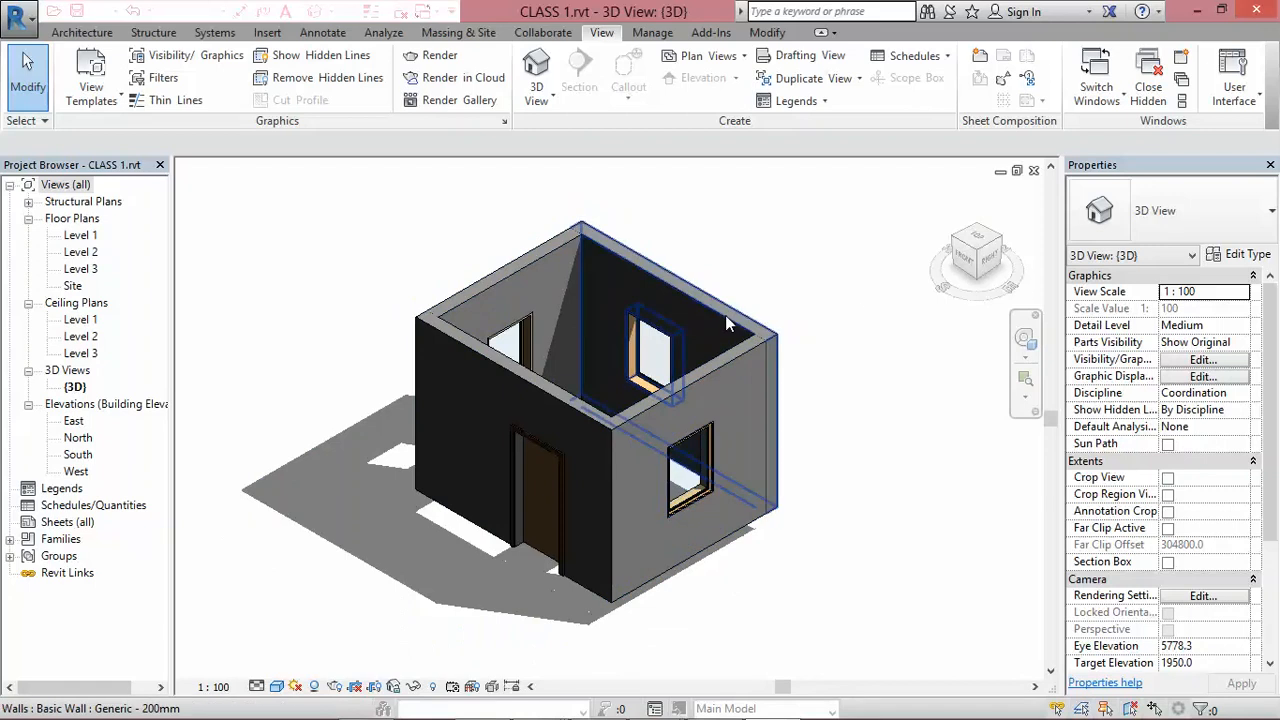
scroll(725, 315, "up", 4)
scroll(713, 308, "down", 5)
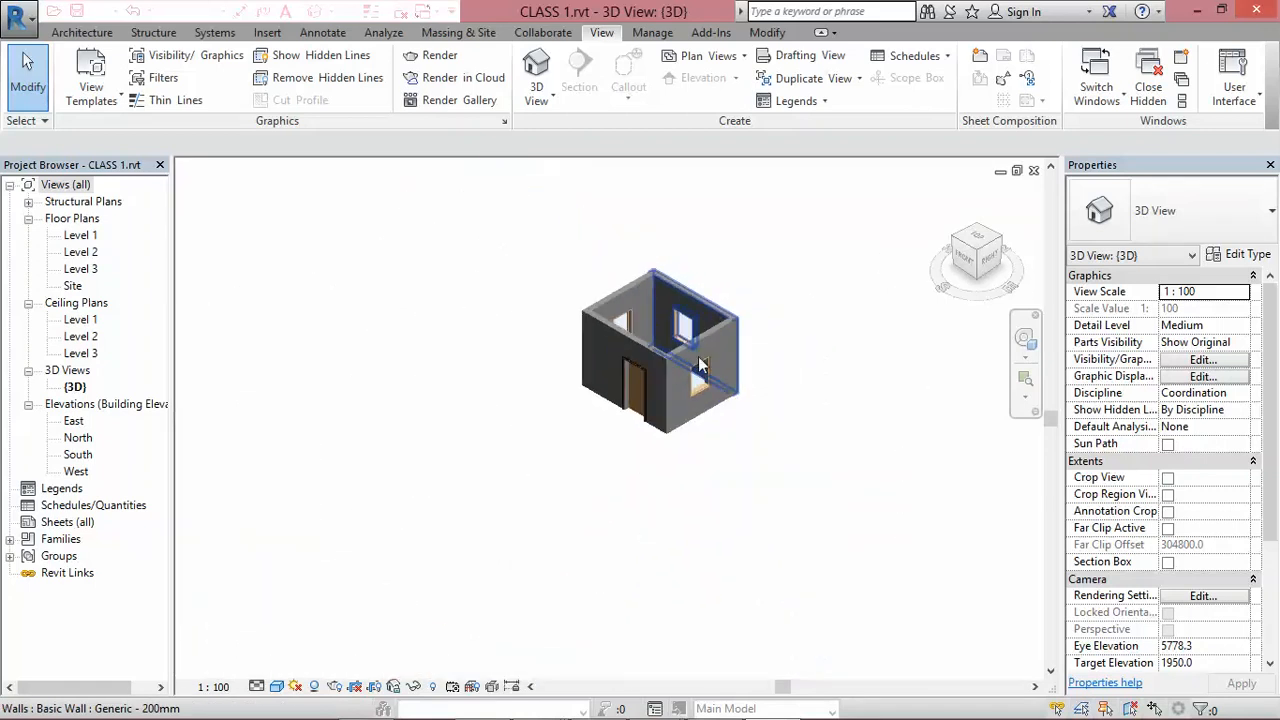
Zoom in and out on the room in the 3D view to examine its walls, windows and door.
scroll(715, 255, "up", 4)
scroll(681, 315, "down", 2)
scroll(681, 315, "up", 1)
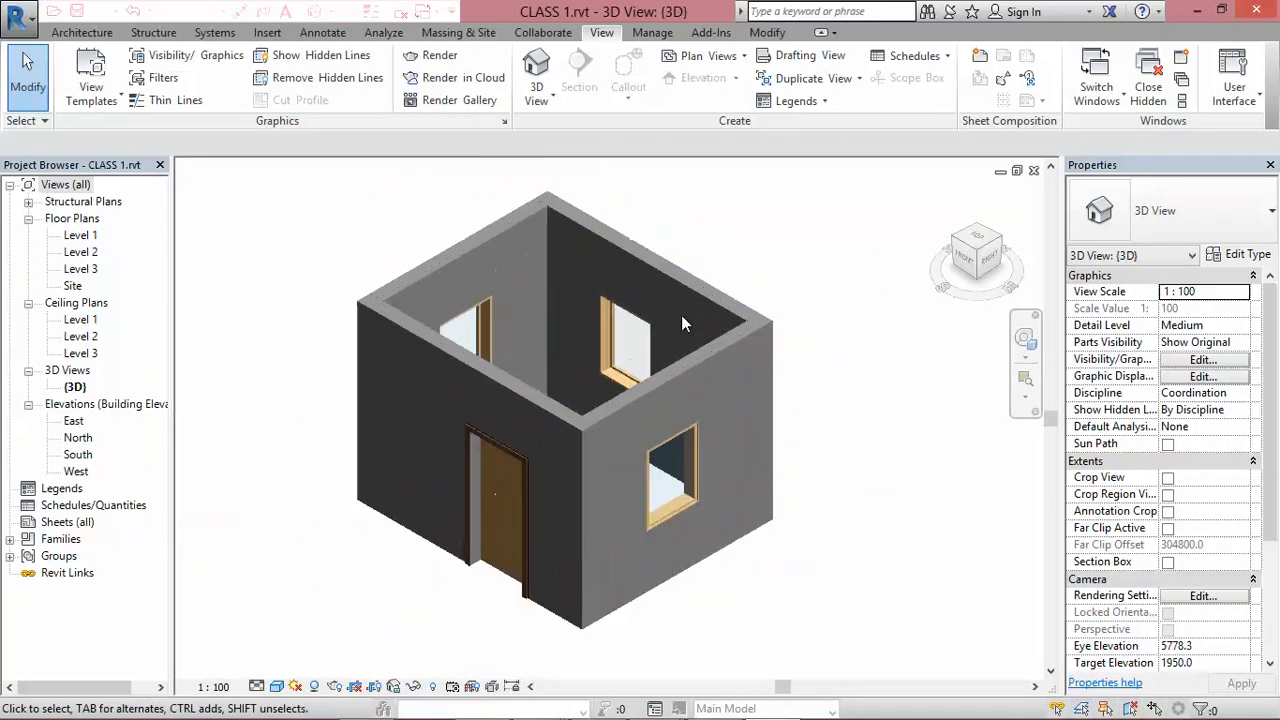
scroll(680, 315, "down", 3)
scroll(643, 356, "up", 5)
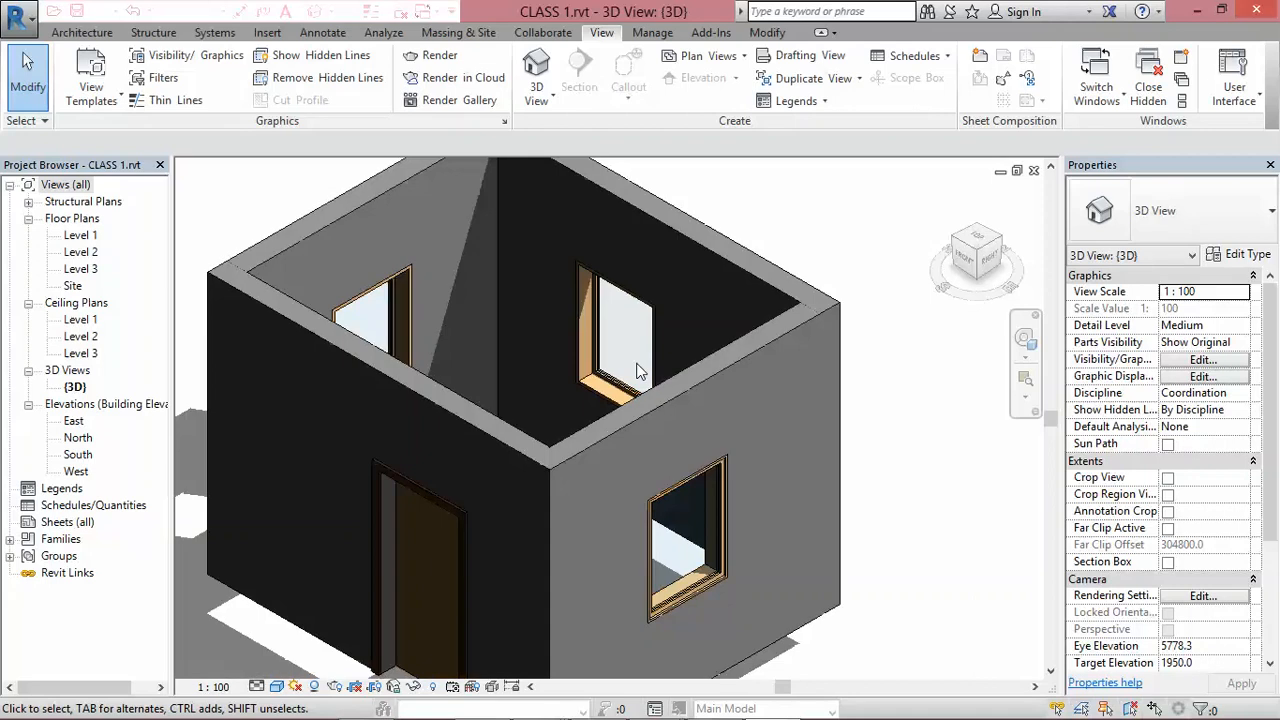
scroll(636, 372, "down", 1)
scroll(636, 372, "down", 3)
scroll(639, 397, "up", 7)
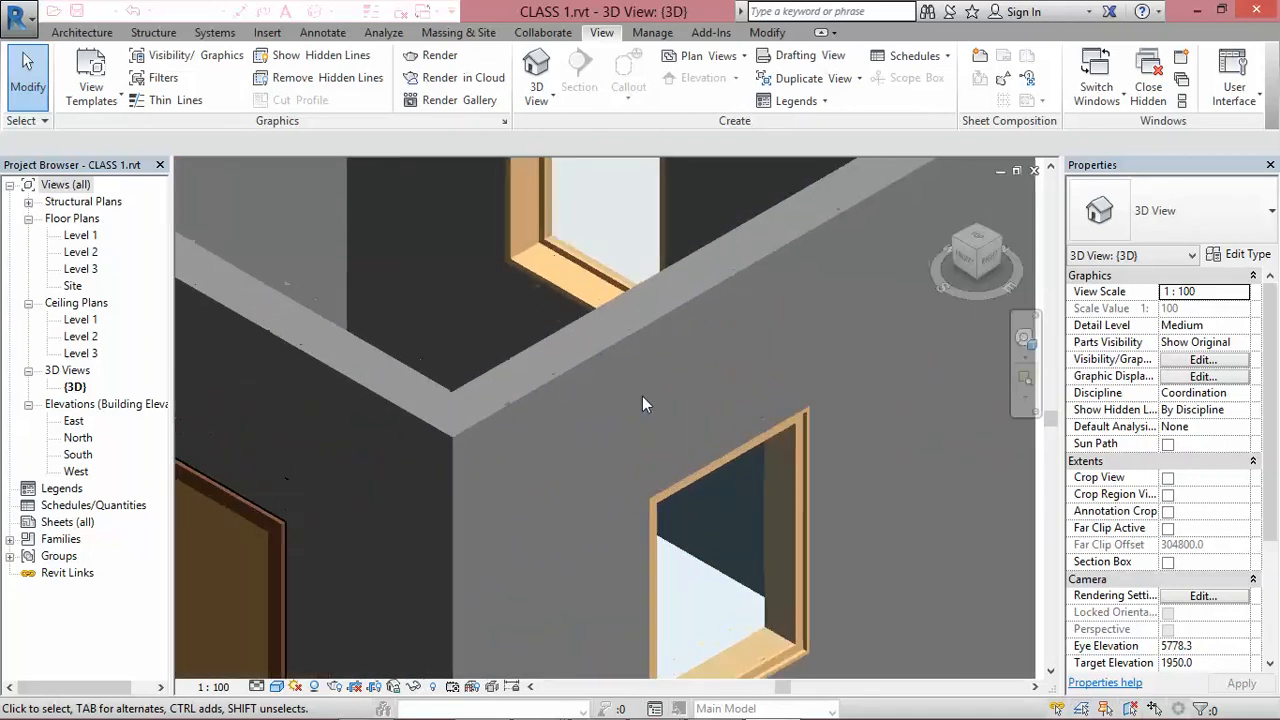
scroll(643, 396, "down", 8)
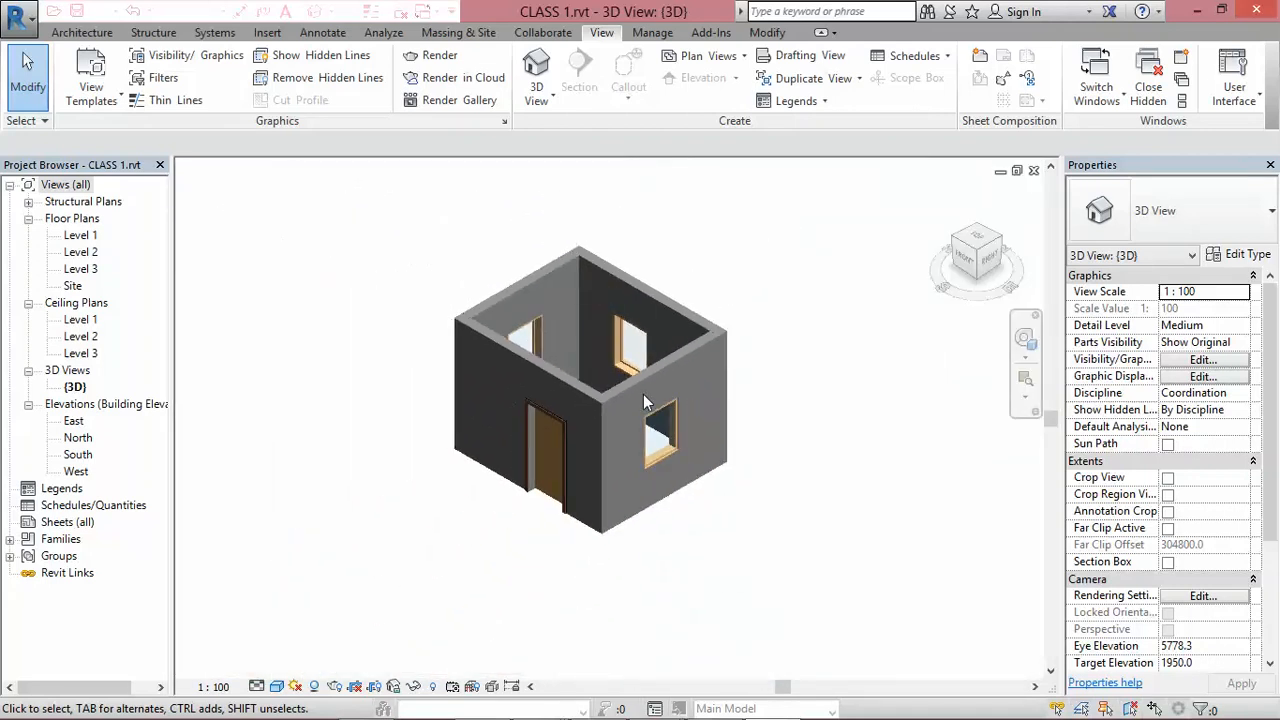
Pan the 3D view in several directions and zoom on the wall corner to examine the room from different framings.
middle_click_drag(656, 410, 552, 468)
middle_click_drag(452, 430, 603, 479)
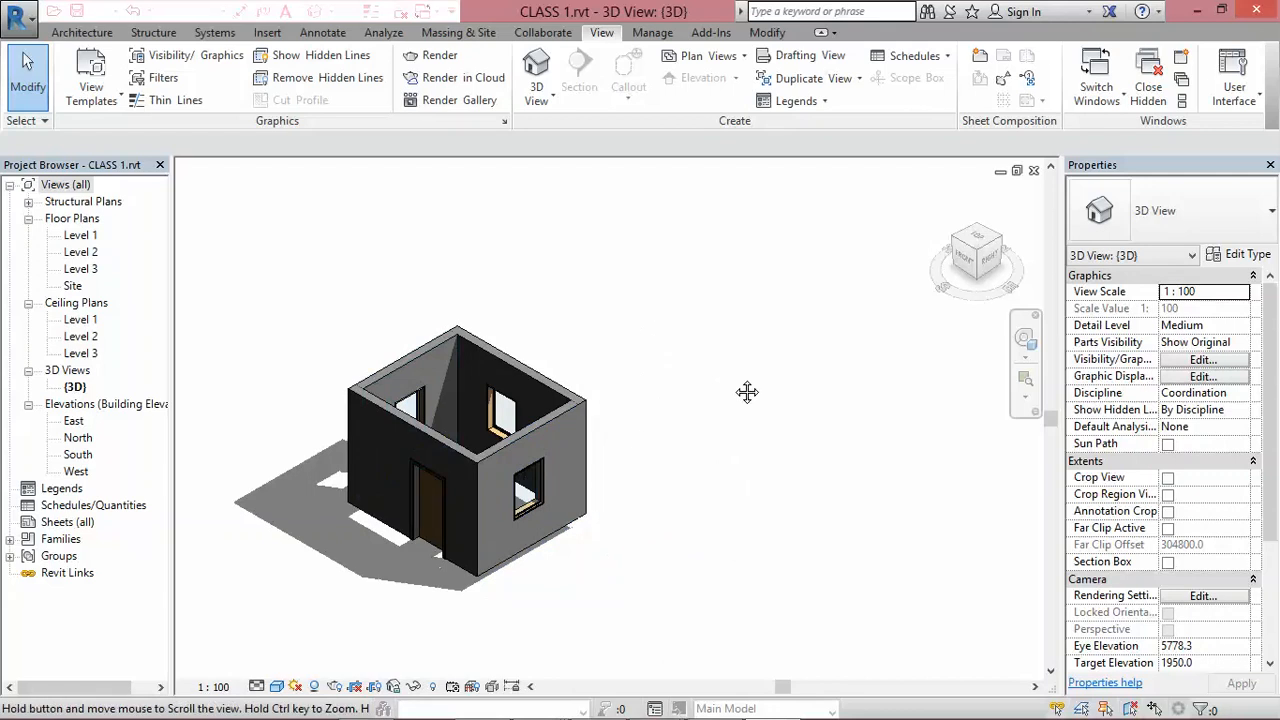
middle_click_drag(746, 391, 889, 309)
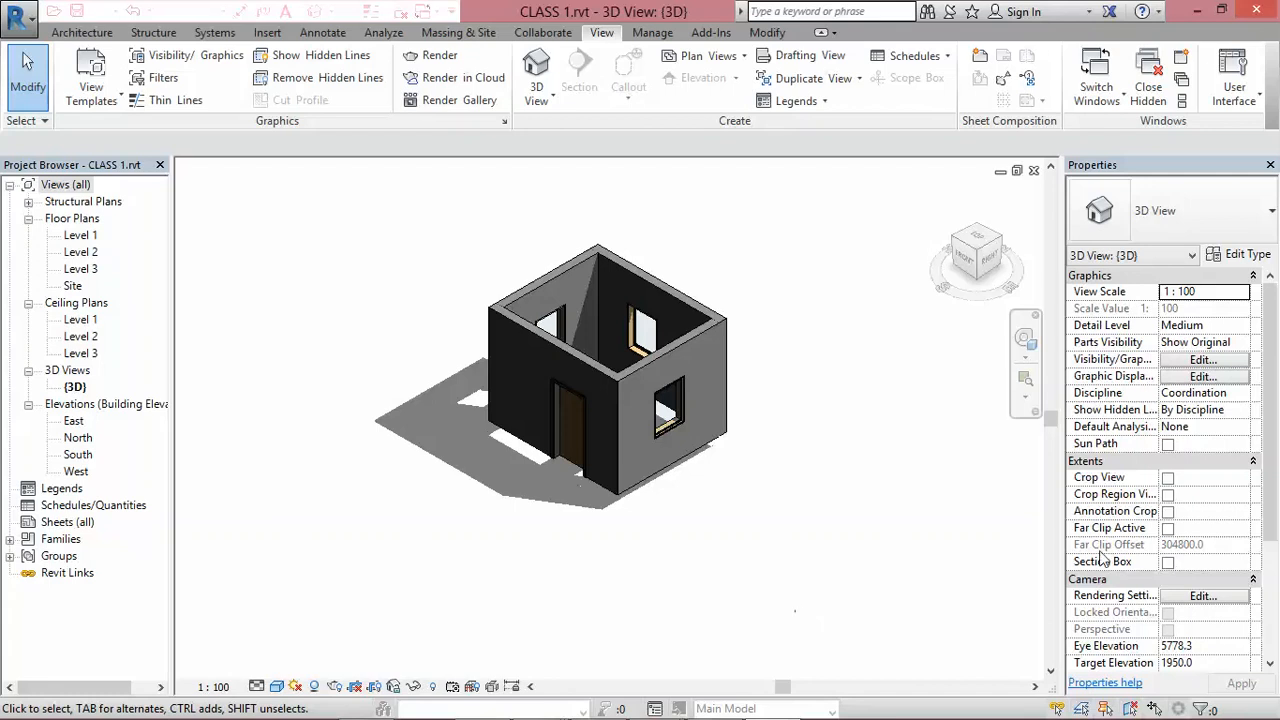
scroll(540, 317, "up", 3)
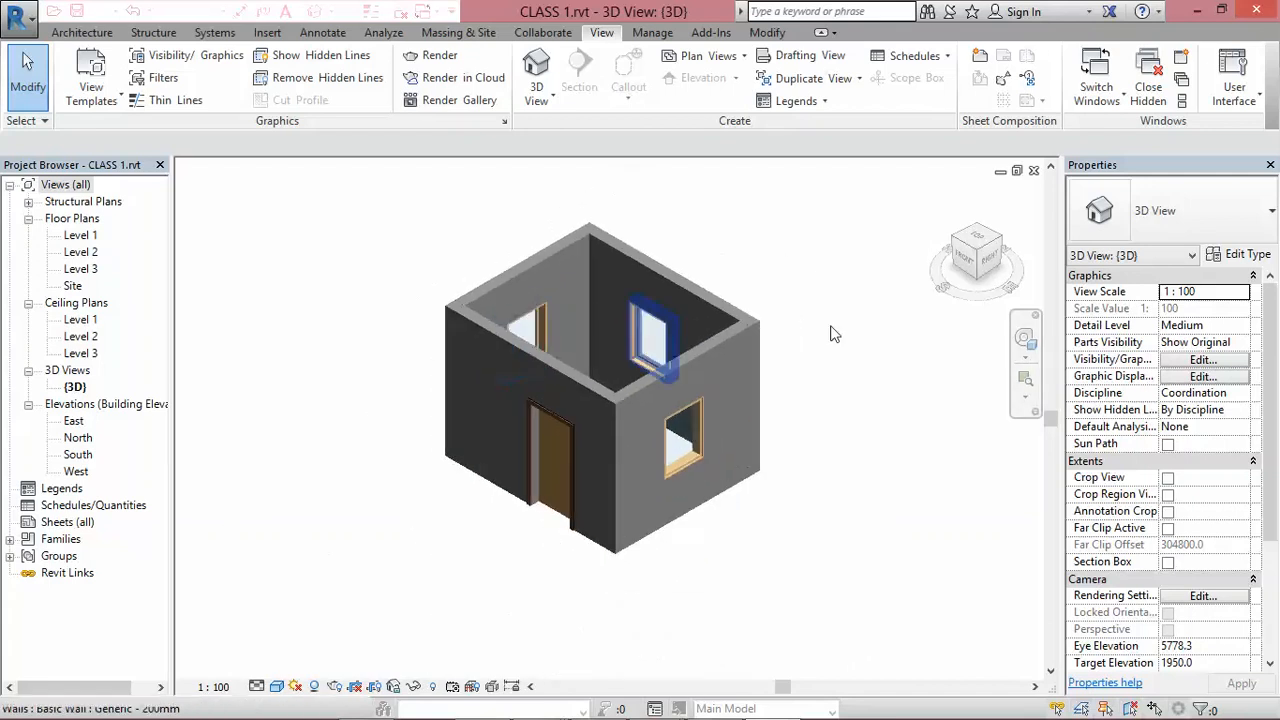
middle_click_drag(774, 301, 660, 344)
middle_click_drag(675, 347, 702, 326)
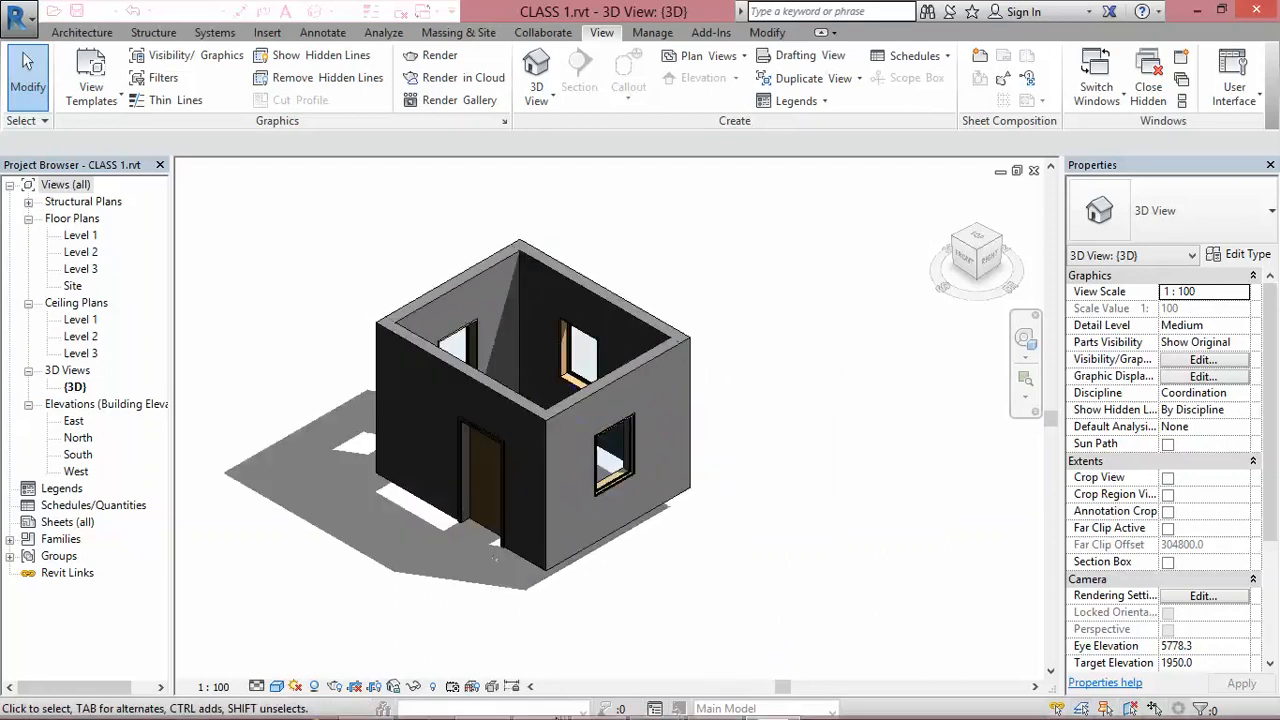
mouse_move(783, 691)
left_mouse_down()
mouse_move(757, 690)
mouse_move(822, 690)
mouse_move(730, 690)
mouse_move(836, 683)
mouse_move(768, 690)
left_mouse_up()
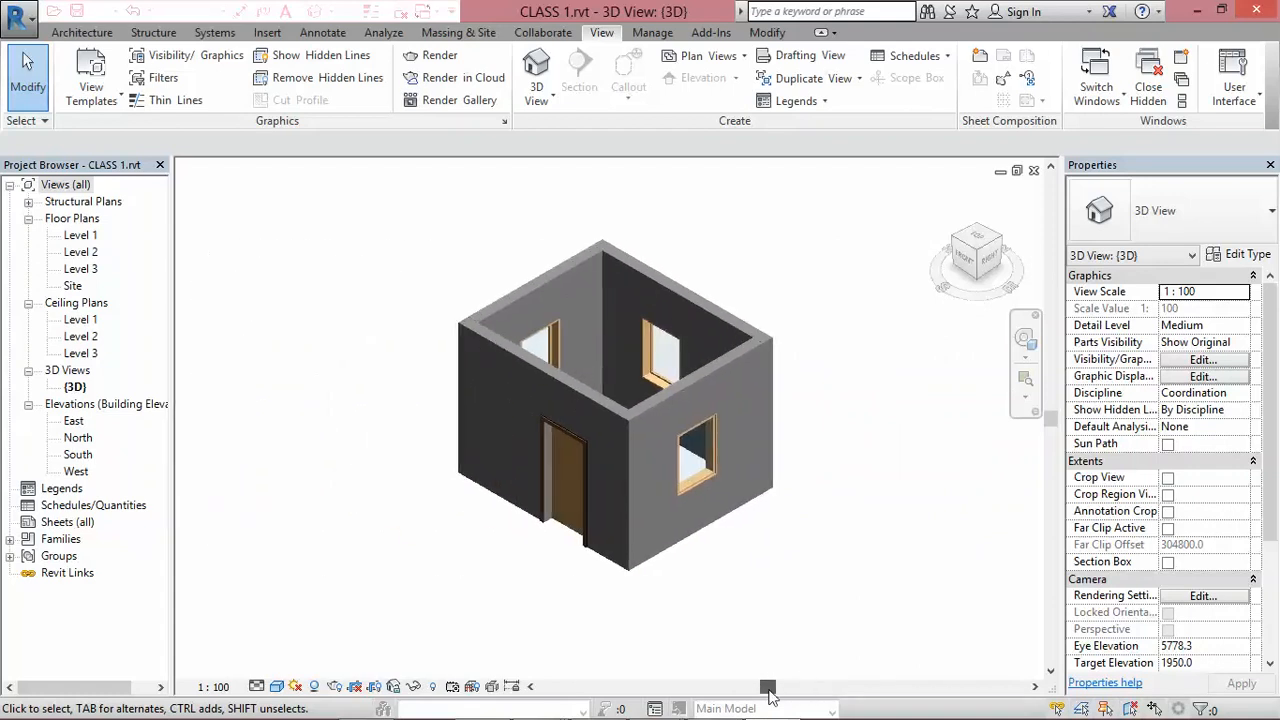
mouse_move(1051, 418)
left_mouse_down()
mouse_move(1063, 333)
mouse_move(1063, 473)
mouse_move(1063, 285)
mouse_move(1063, 473)
mouse_move(1063, 298)
mouse_move(1066, 404)
left_mouse_up()
scroll(762, 430, "up", 4)
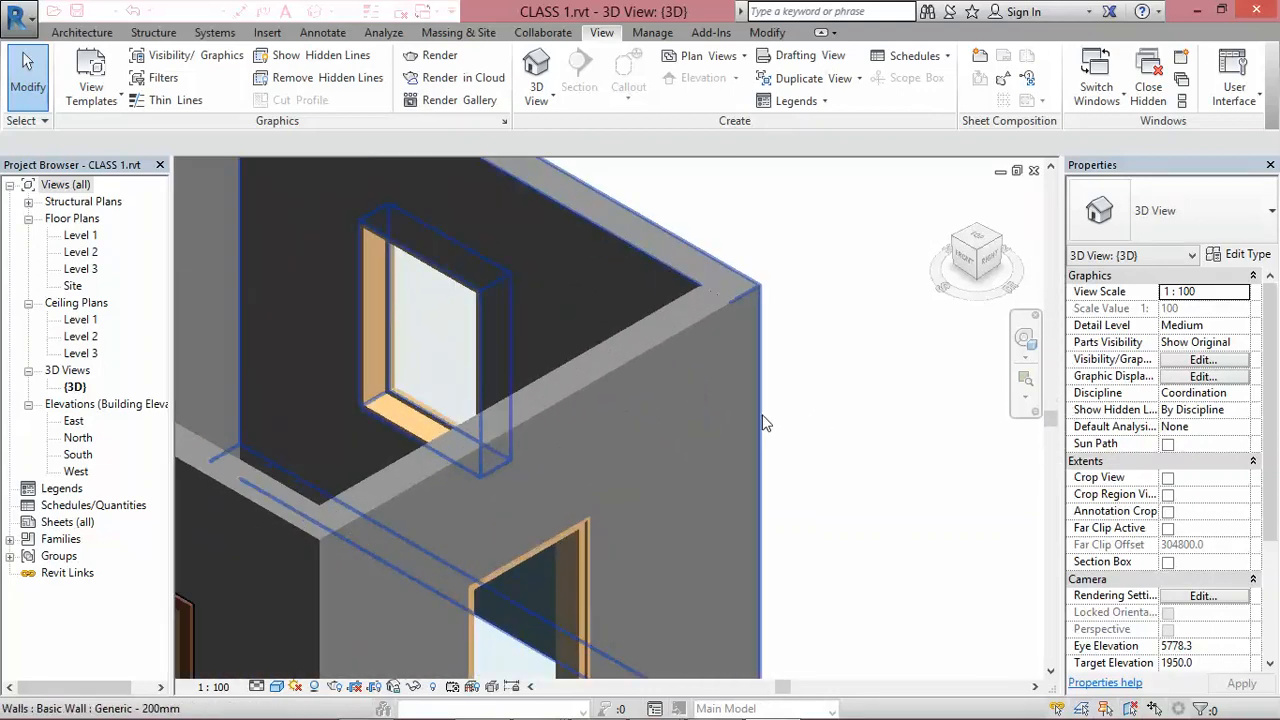
scroll(762, 418, "down", 4)
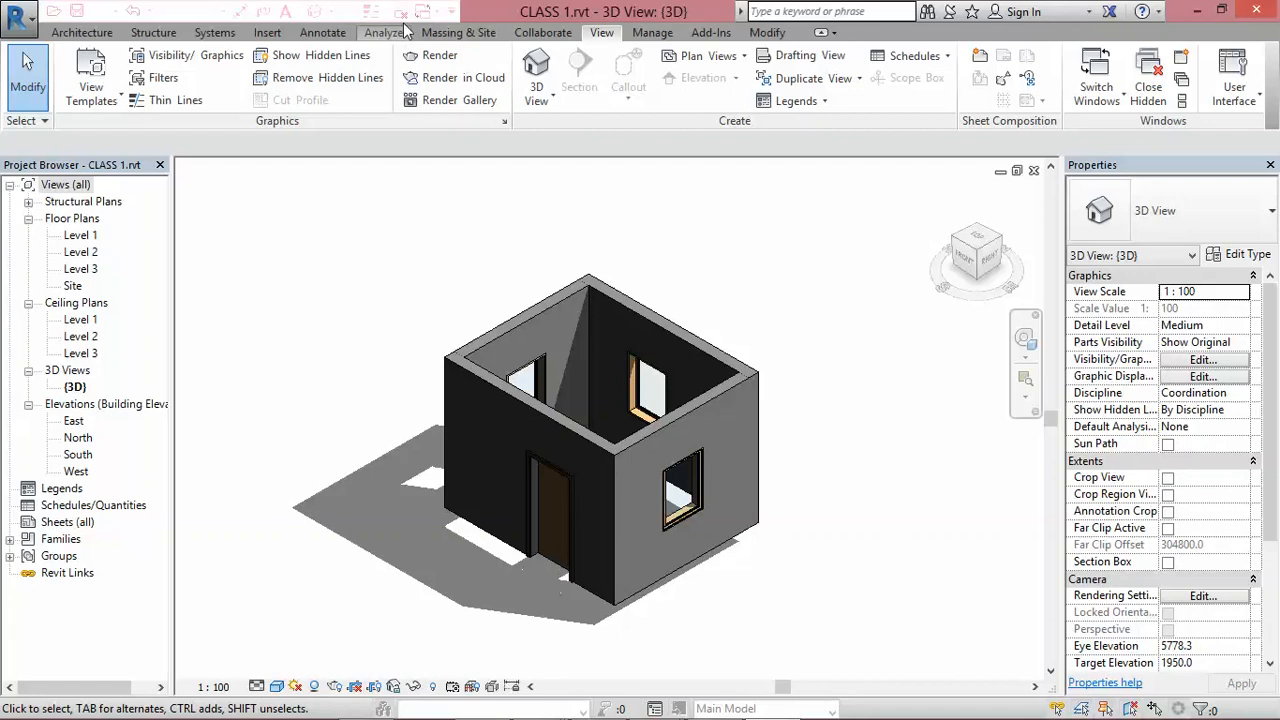
Switch to the CLASS 1.rvt Level 2 floor plan, followed by the Project4.rvt South elevation.
left_click(436, 14)
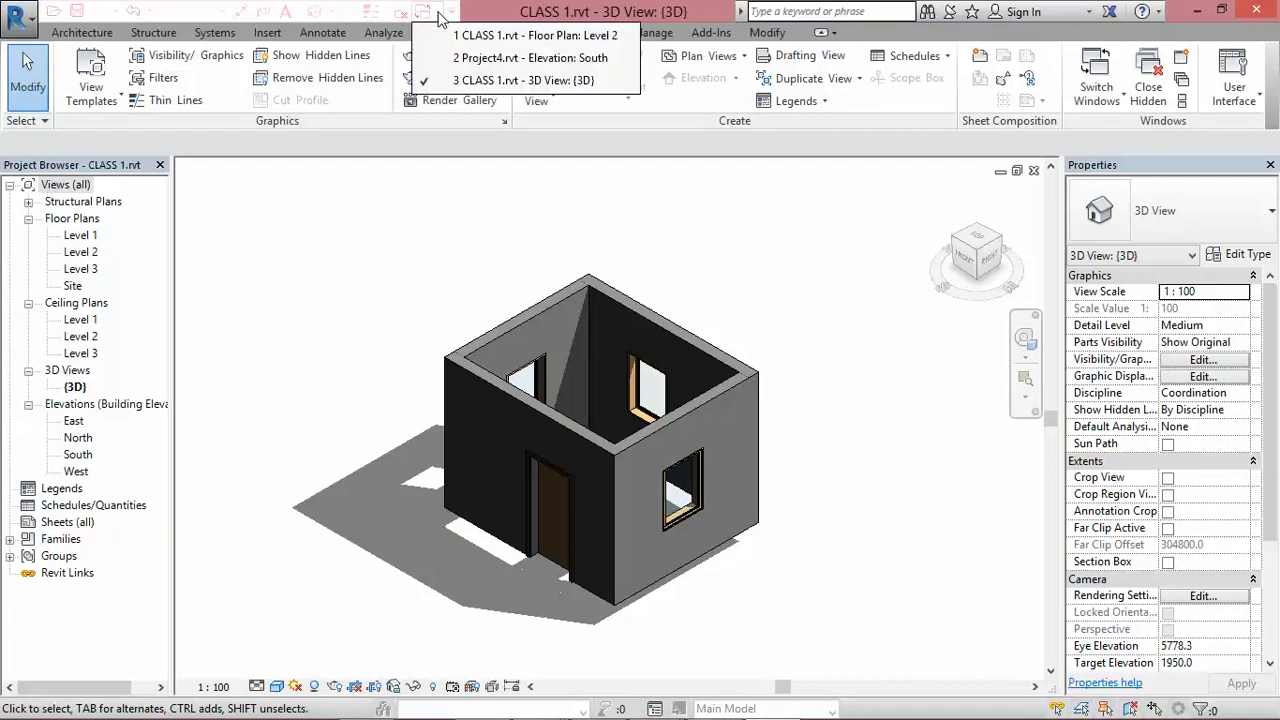
left_click(480, 37)
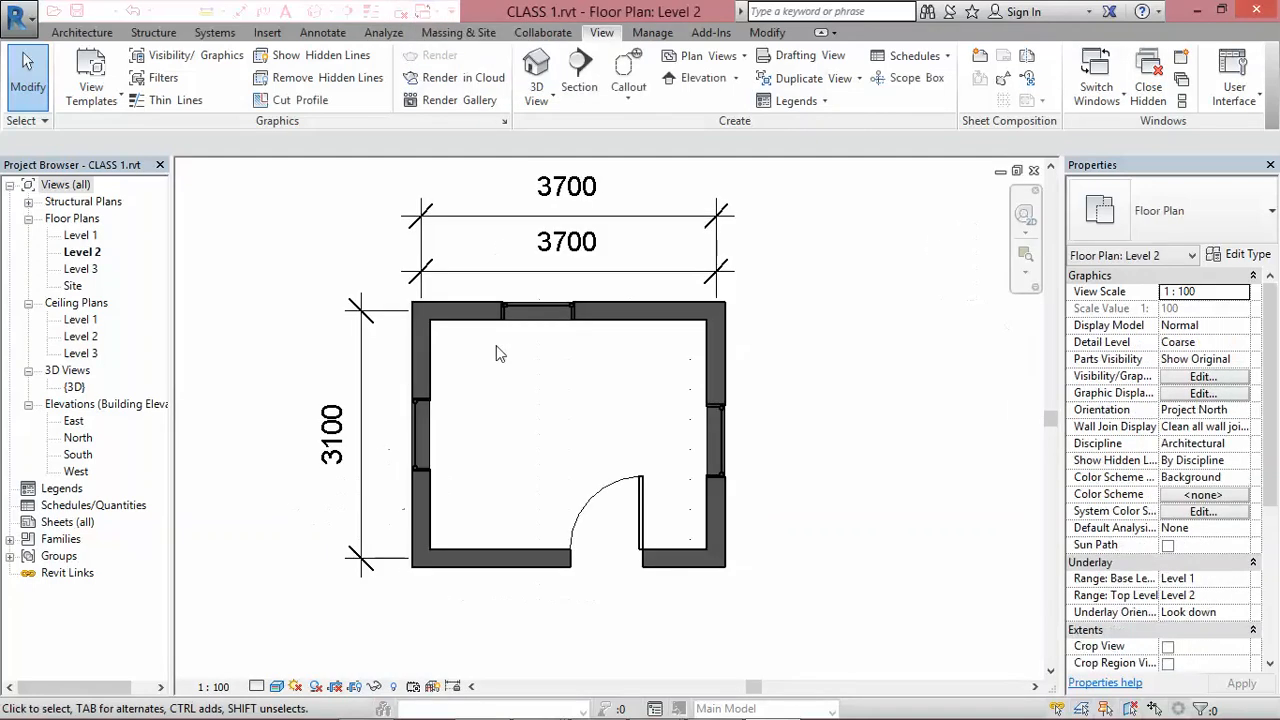
left_click(424, 11)
left_click(507, 59)
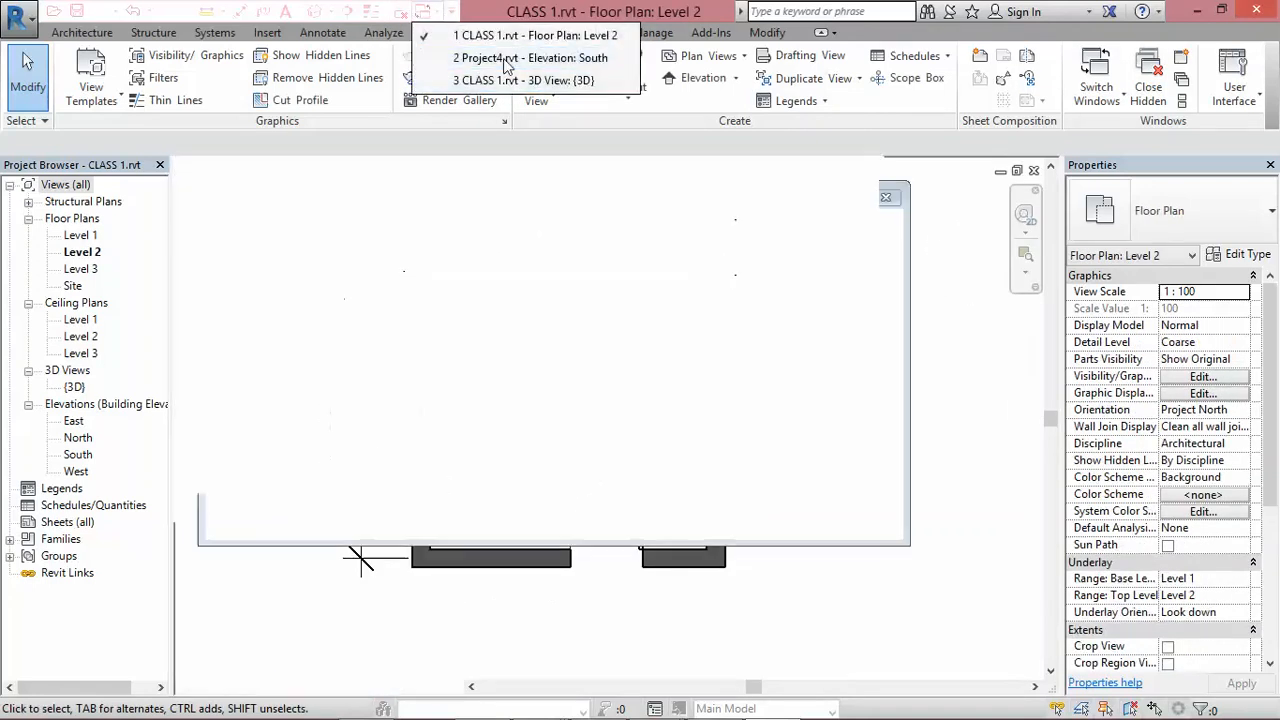
scroll(391, 495, "up", 2)
scroll(495, 387, "up", 1)
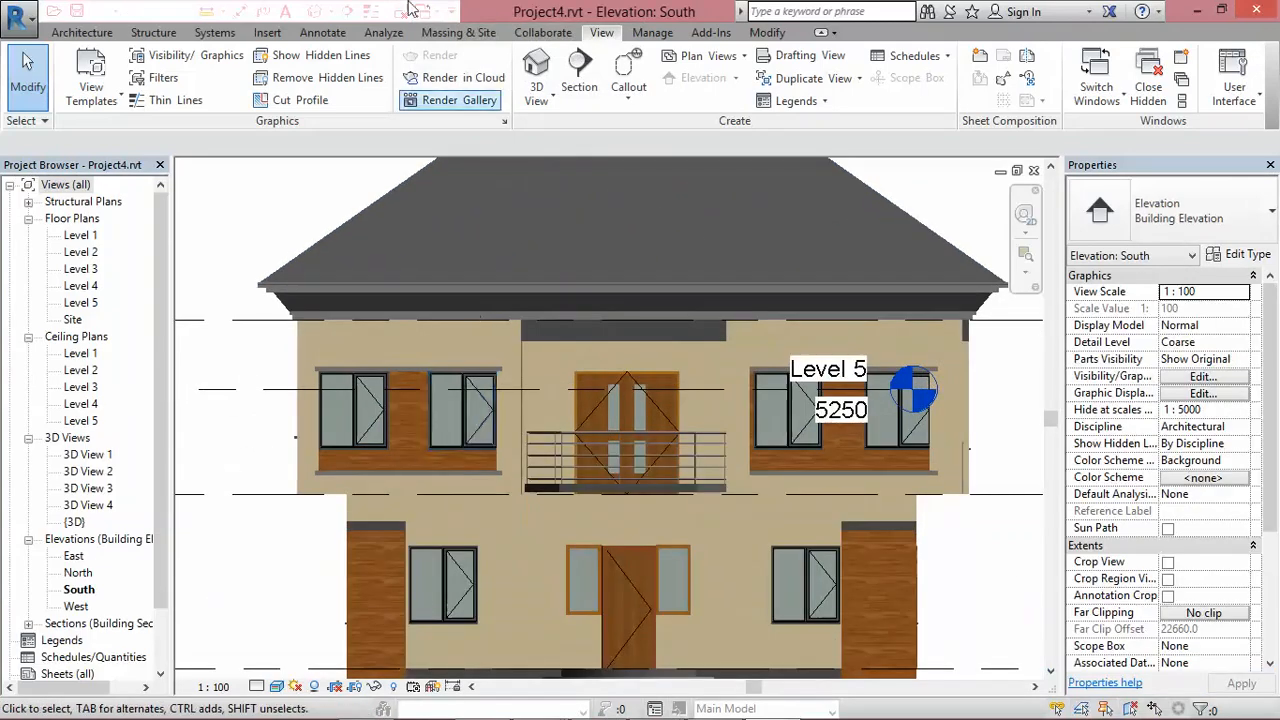
Switch back to the CLASS 1.rvt Level 2 floor plan and look closer at the room.
left_click(424, 10)
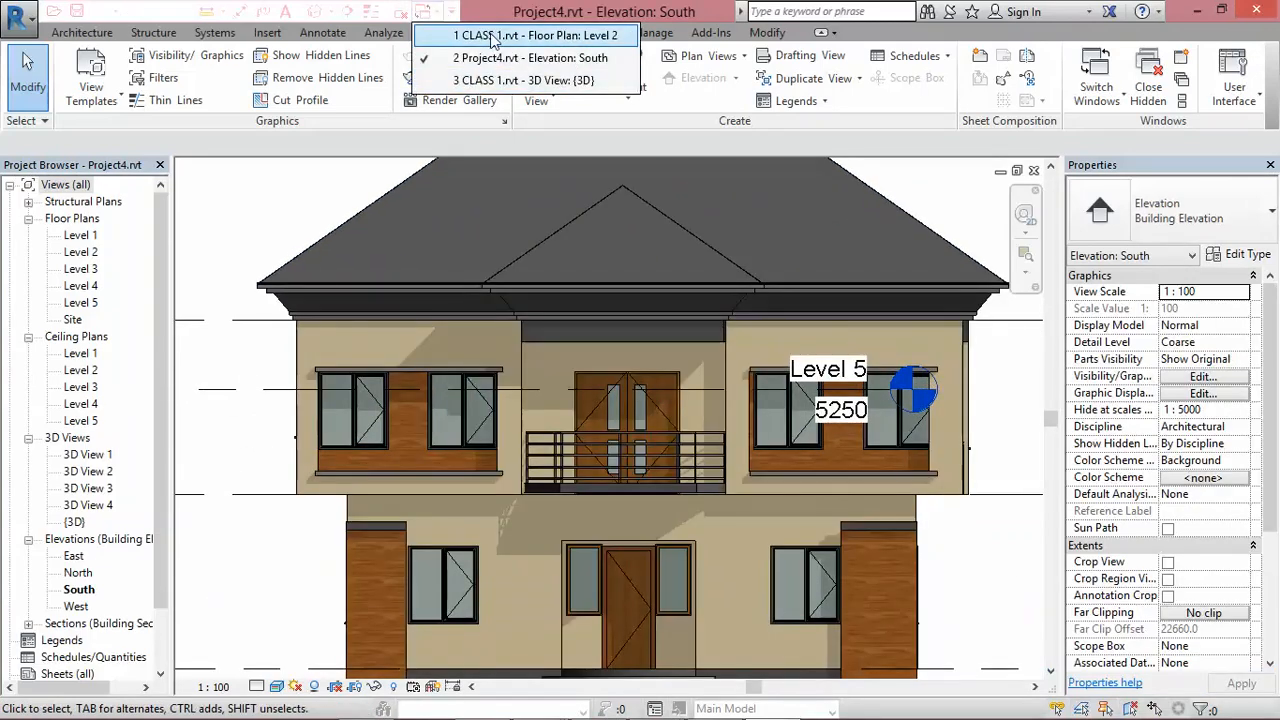
left_click(491, 36)
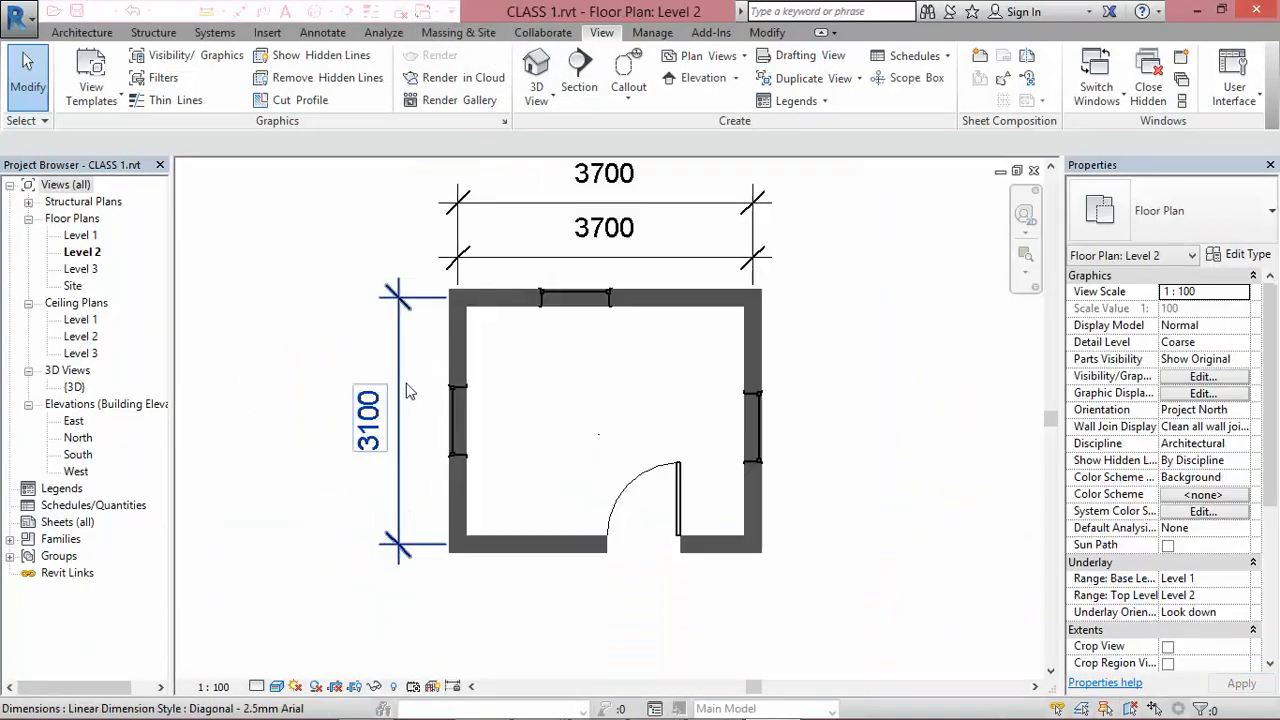
scroll(520, 388, "up", 3)
scroll(664, 406, "down", 2)
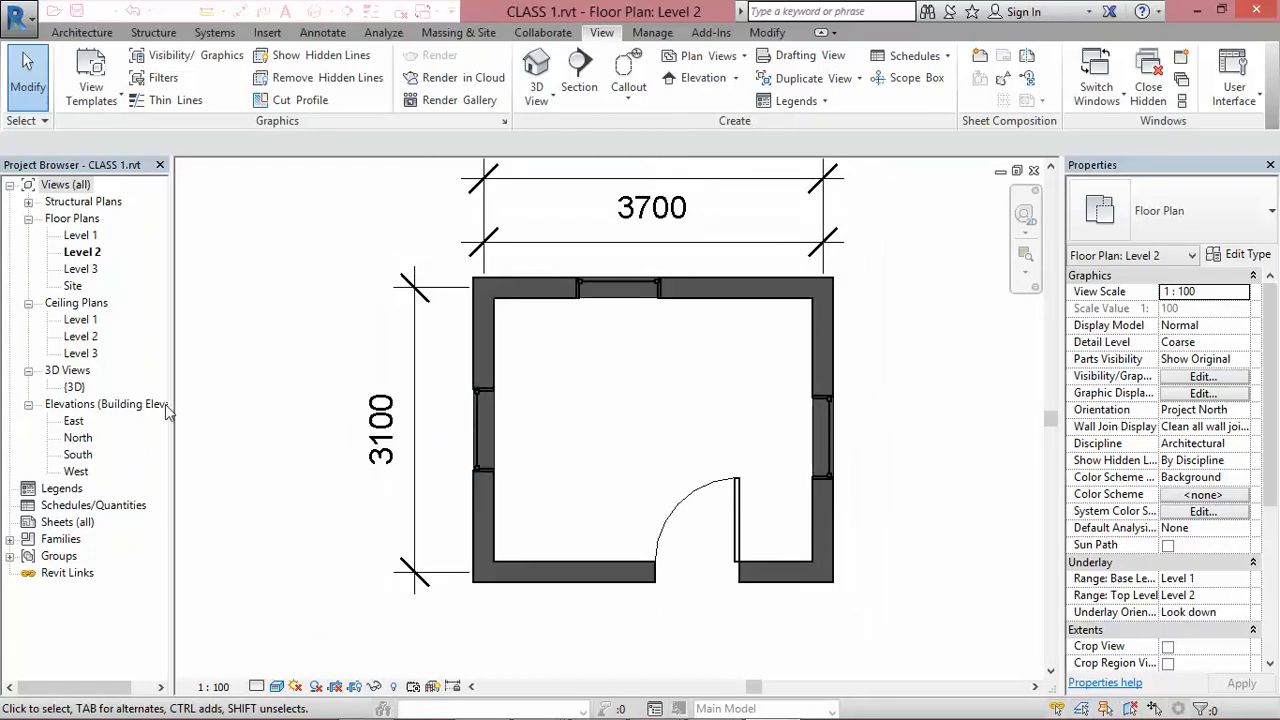
Open the East and North elevations of the CLASS 1 project.
double_click(74, 421)
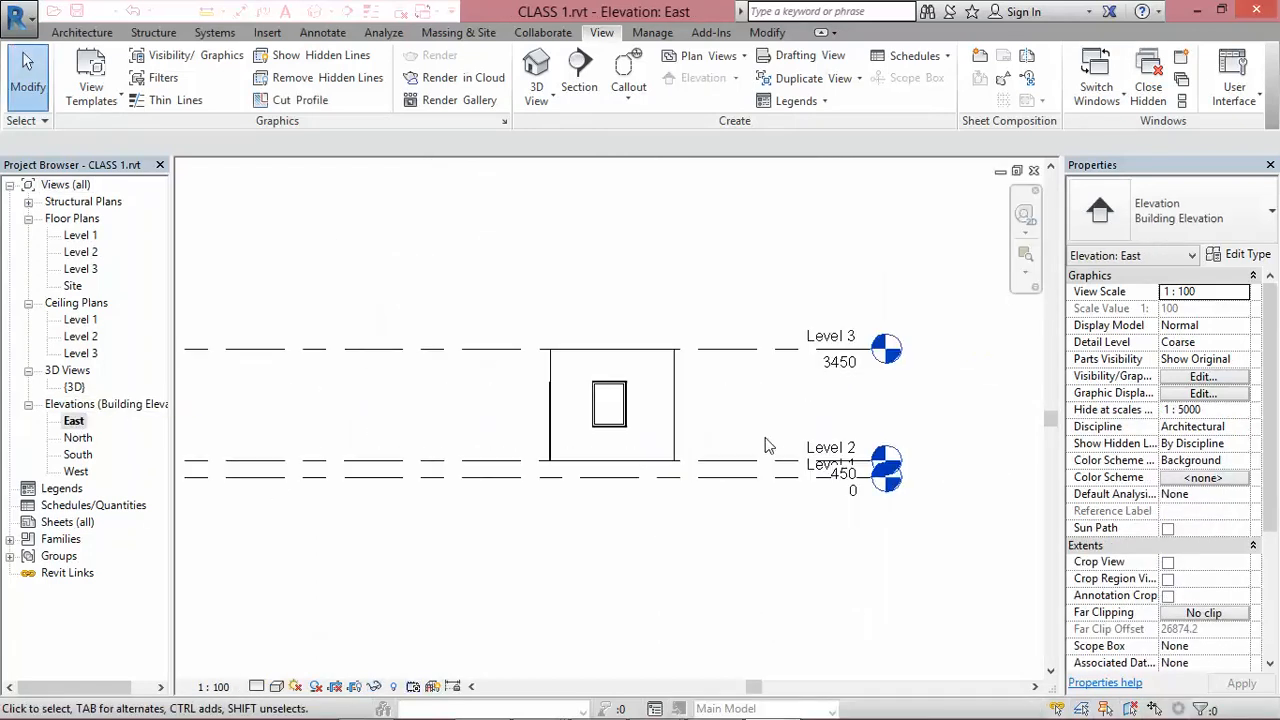
left_click(74, 421)
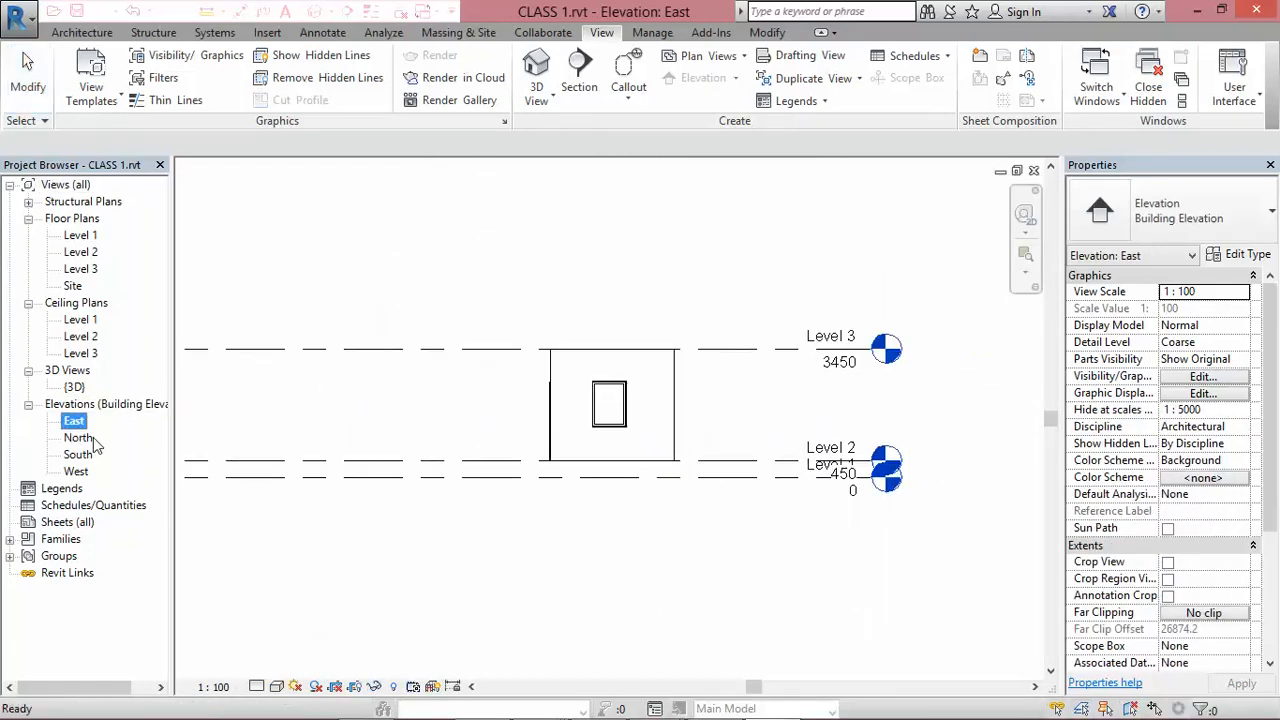
double_click(77, 438)
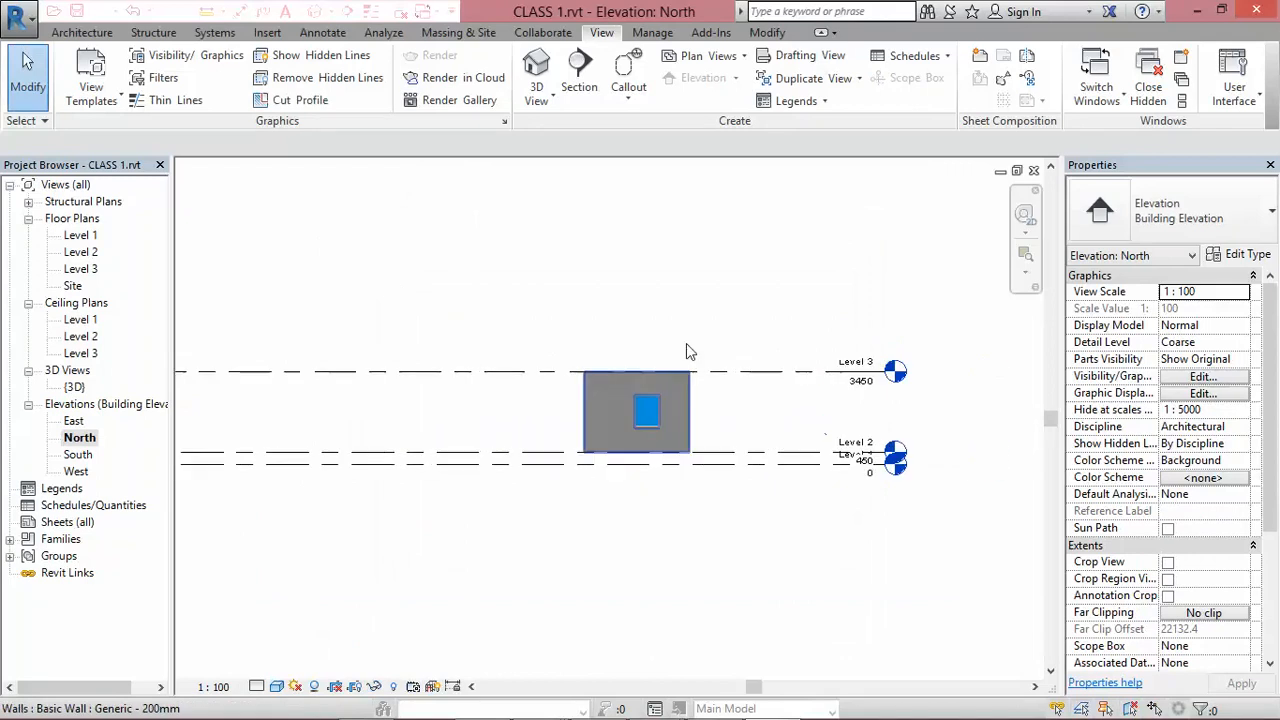
Open the default 3D view, select the room's walls one after another and clear the selection.
left_click(320, 20)
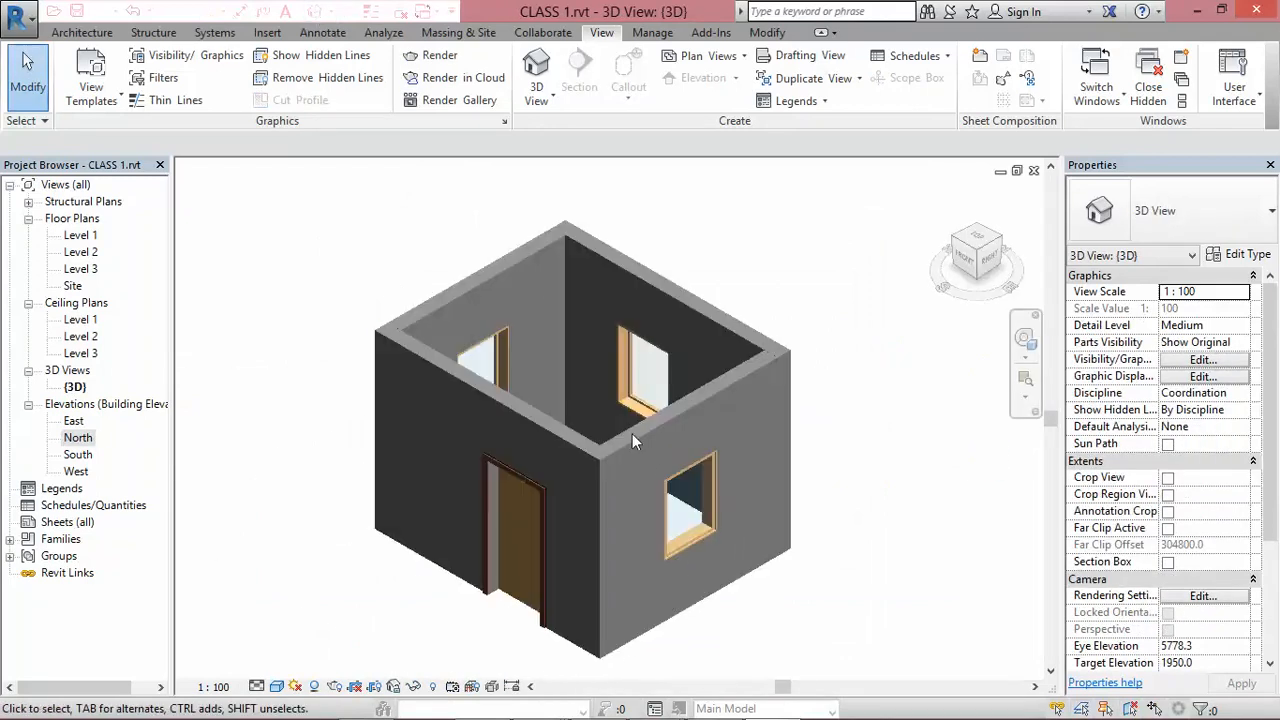
left_click(539, 412)
left_click(697, 395)
left_click(688, 330)
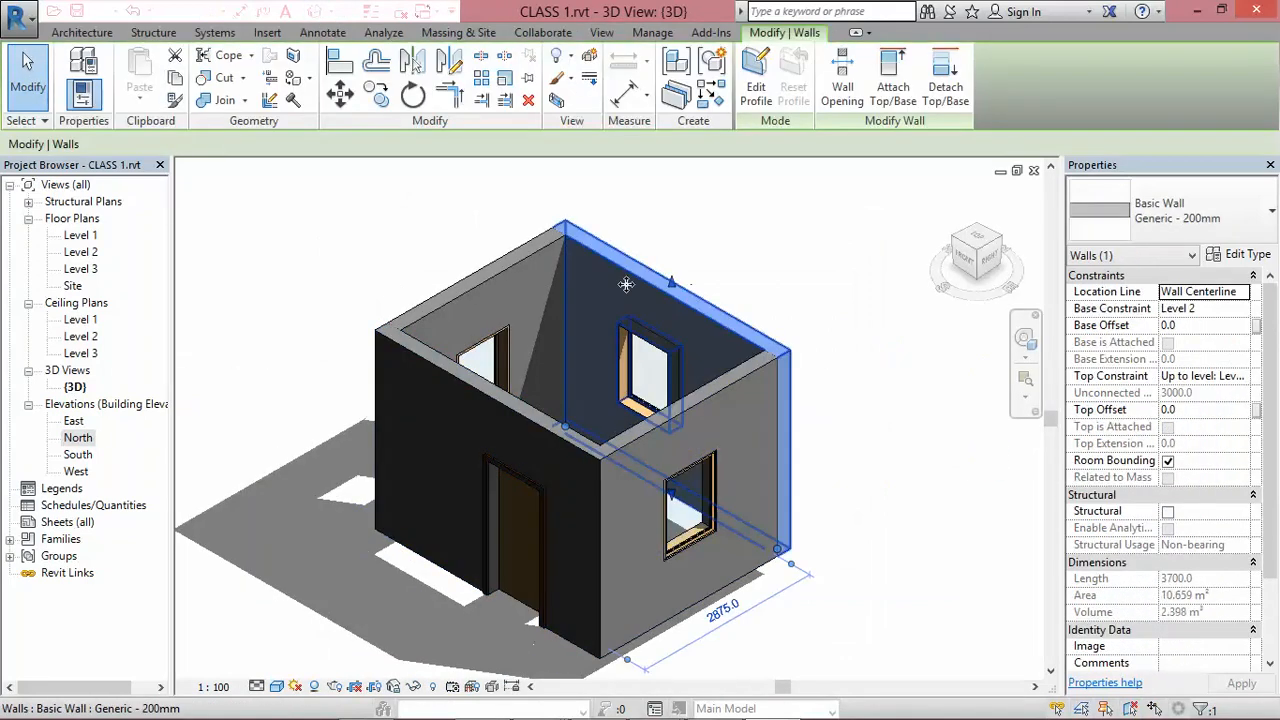
left_click(482, 269)
left_click(530, 405)
left_click(359, 277)
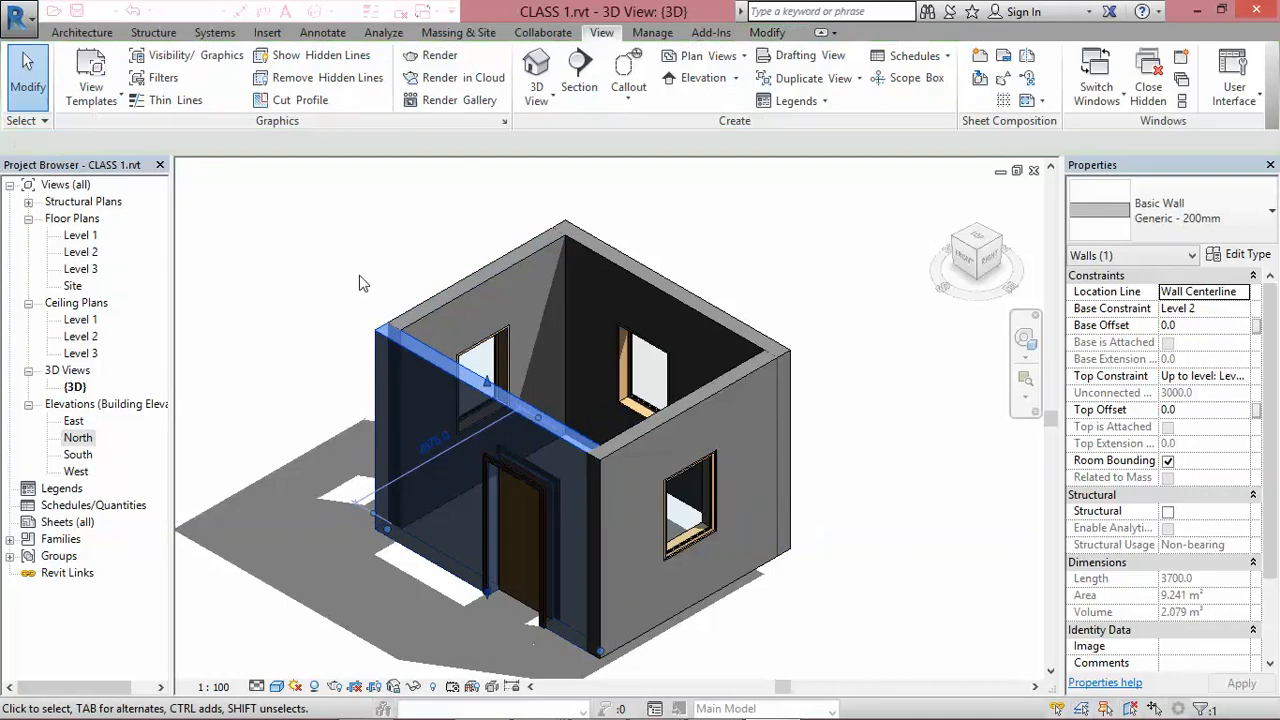
left_click(484, 279)
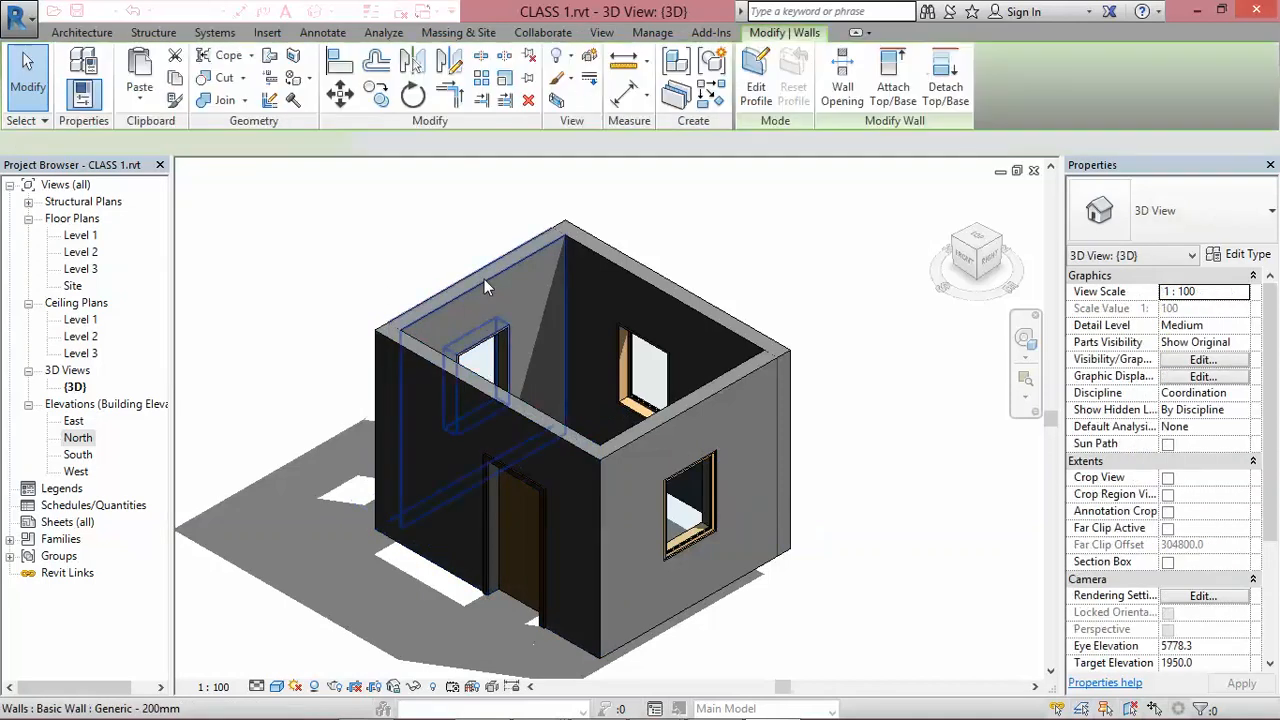
left_click(243, 391)
Expand the project's Families and its Doors category to list the M_Single-Flush door types.
double_click(53, 541)
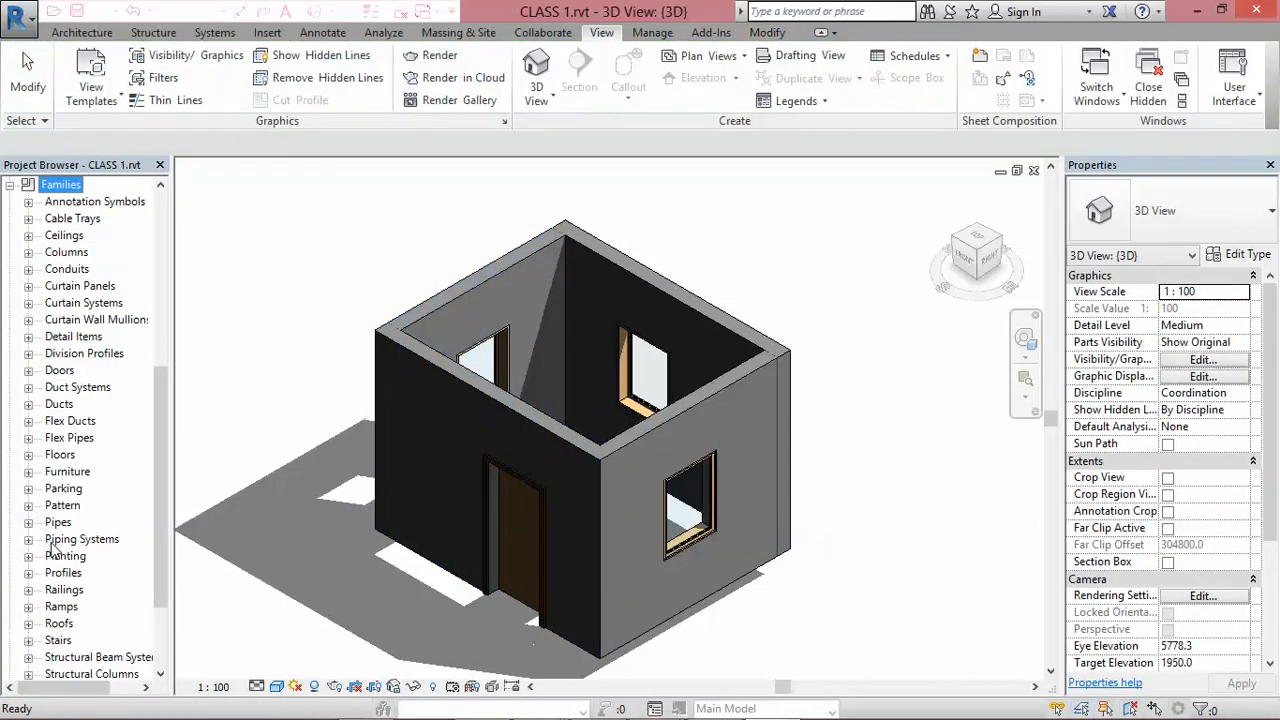
scroll(72, 243, "up", 2)
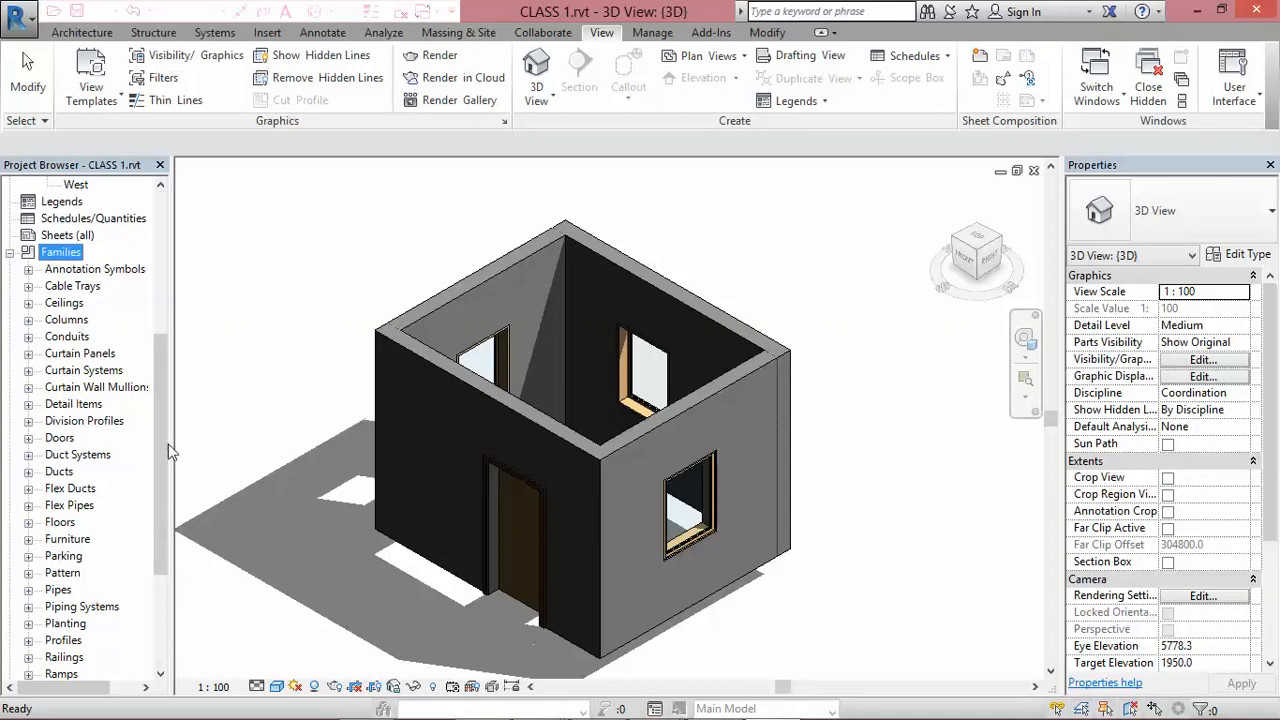
left_click_drag(155, 394, 154, 520)
scroll(71, 430, "up", 1)
double_click(58, 307)
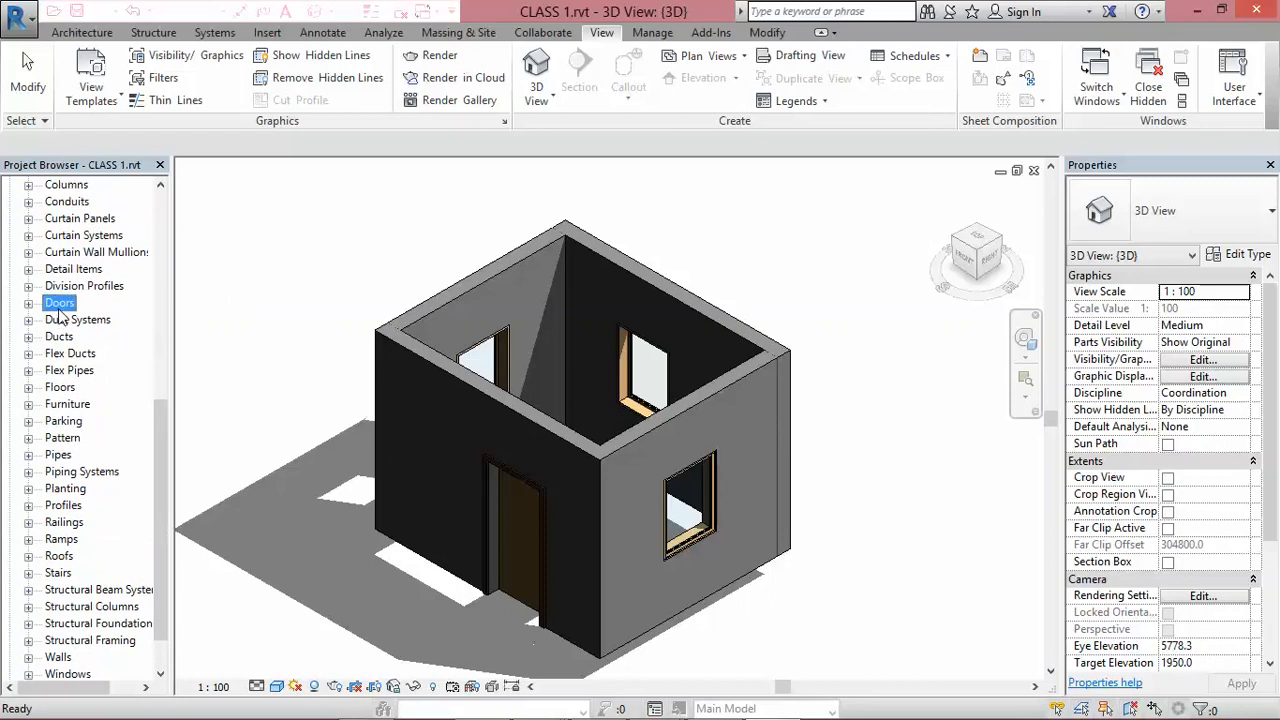
double_click(92, 336)
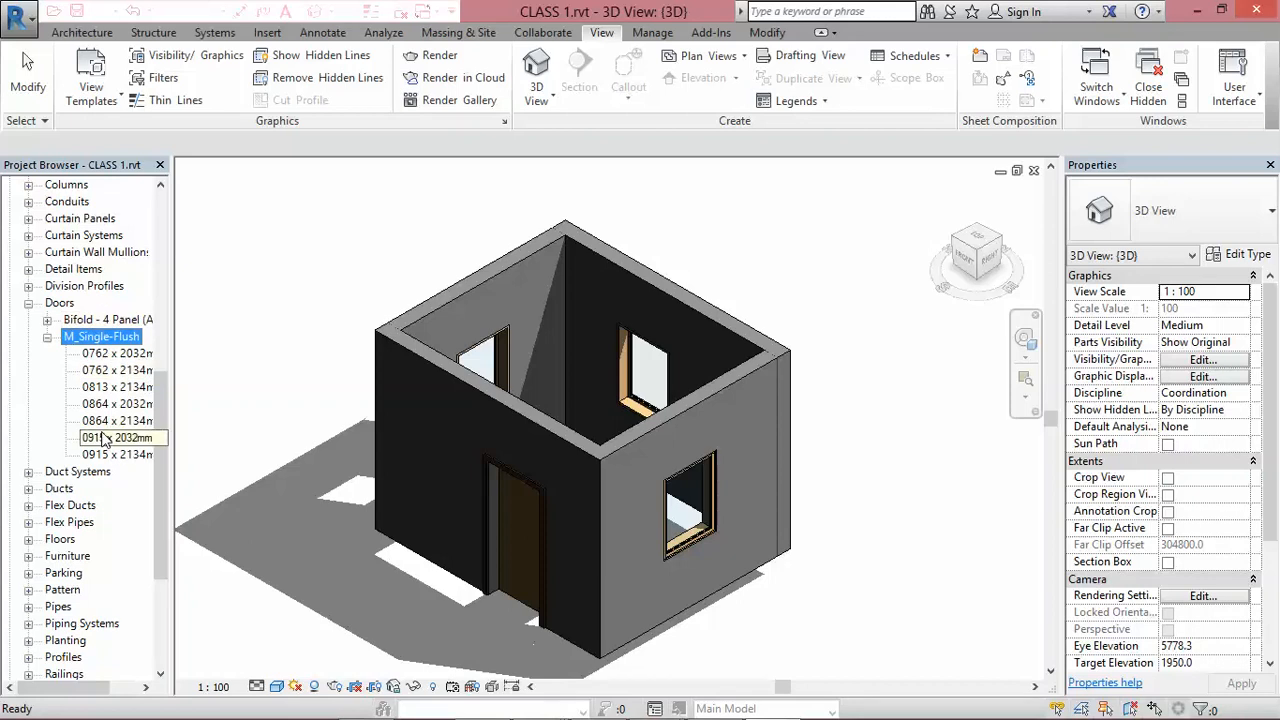
Start placing a door and browse to the Generic doors folder for loading a family.
left_click(82, 34)
left_click(115, 72)
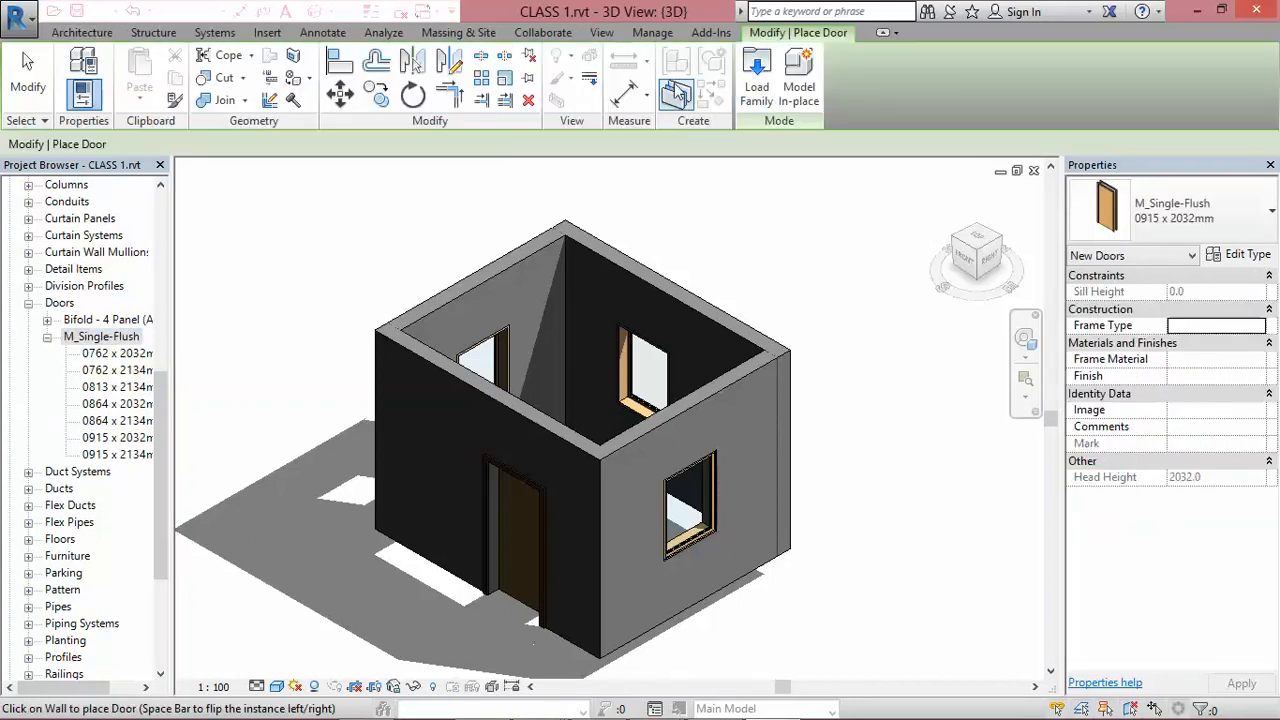
left_click(752, 72)
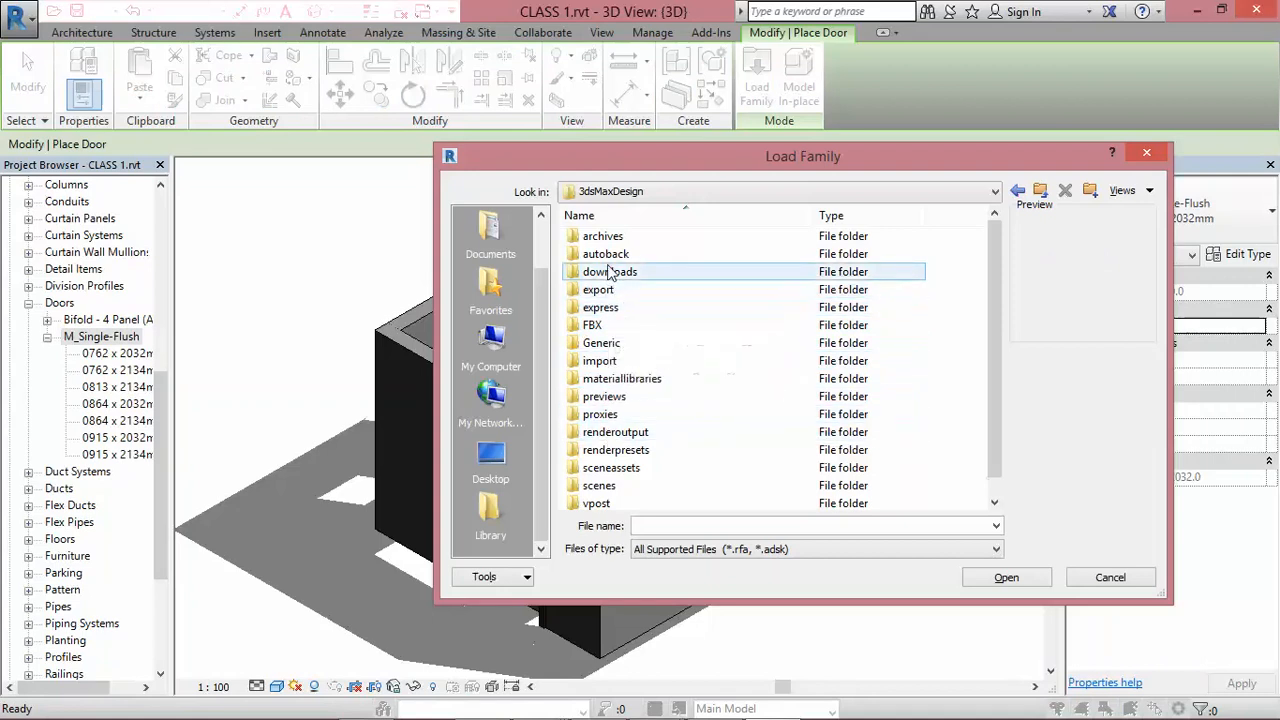
double_click(614, 345)
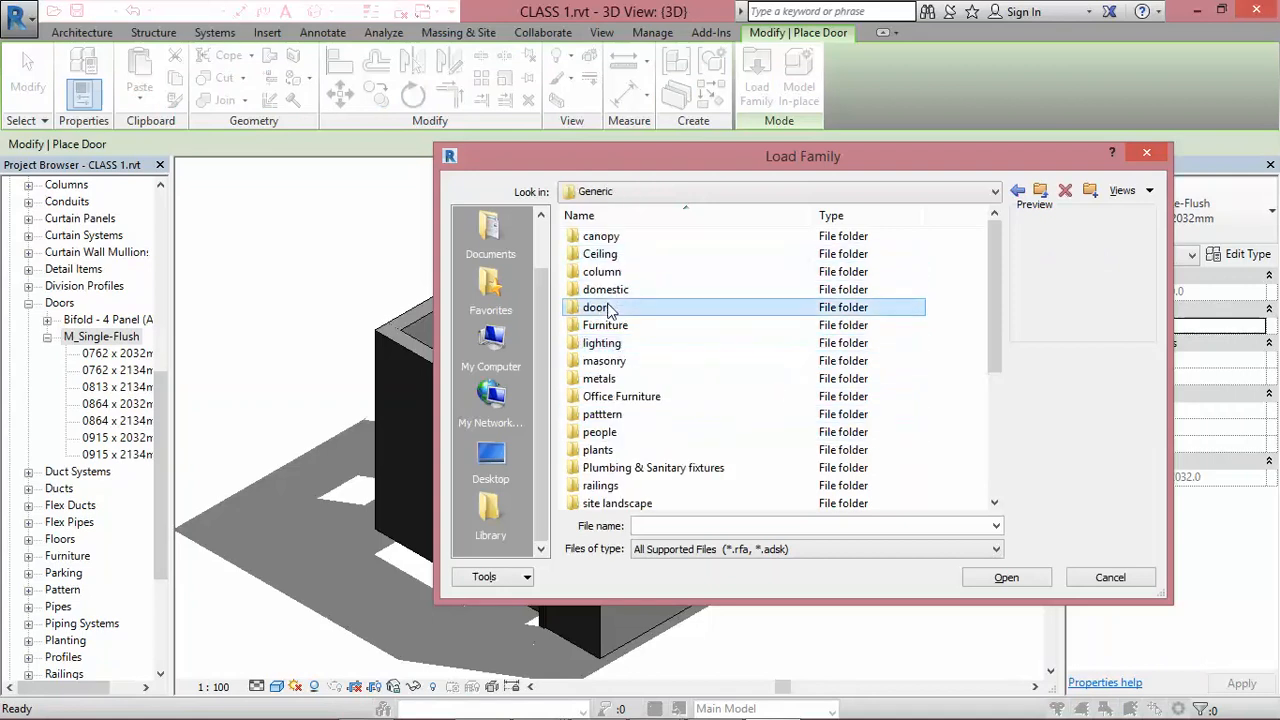
double_click(608, 308)
Browse the doors folder and load the Double_Aluminum_Door_with_Transom_6328 family into the project.
left_click(640, 272)
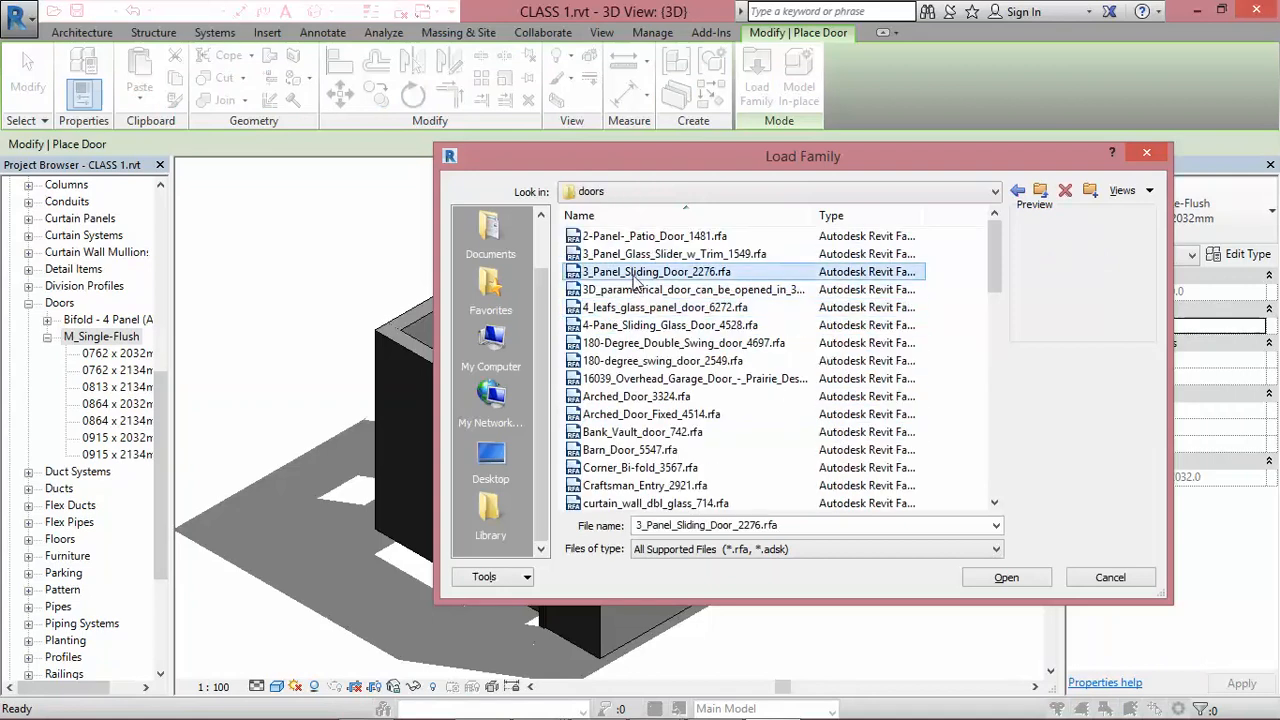
scroll(632, 395, "down", 2)
left_click(640, 378)
scroll(670, 375, "down", 3)
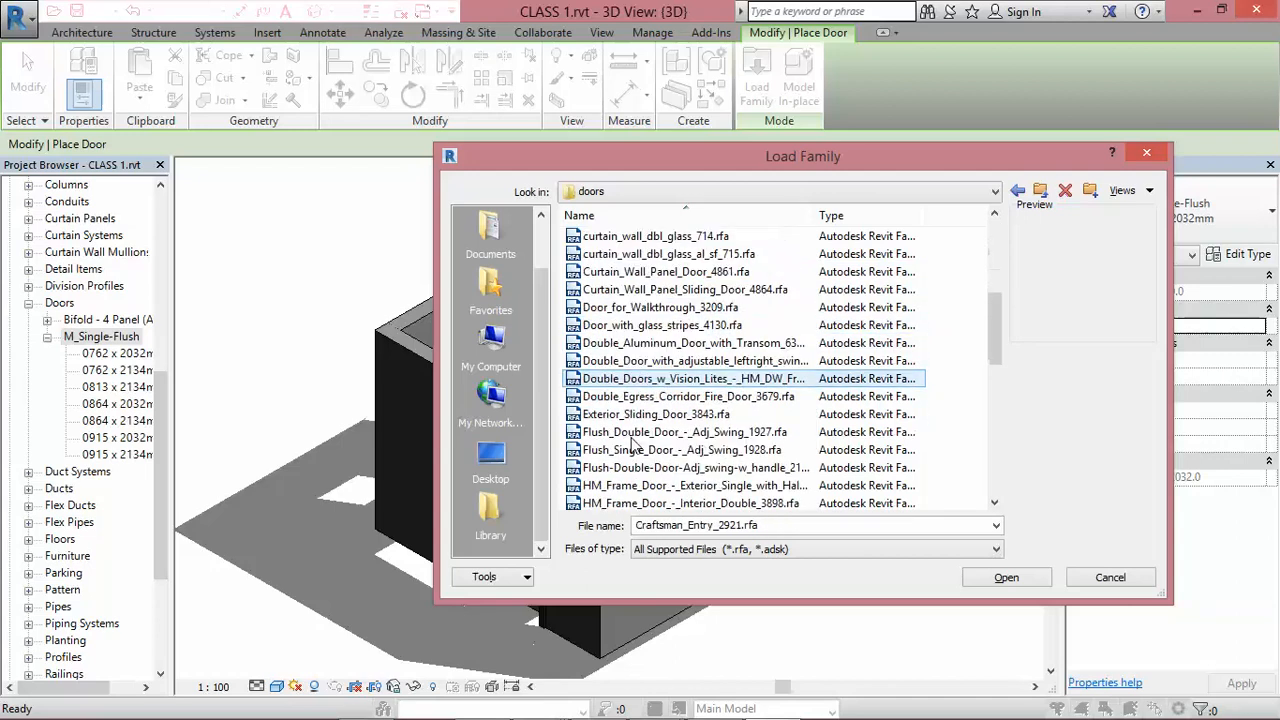
left_click(662, 343)
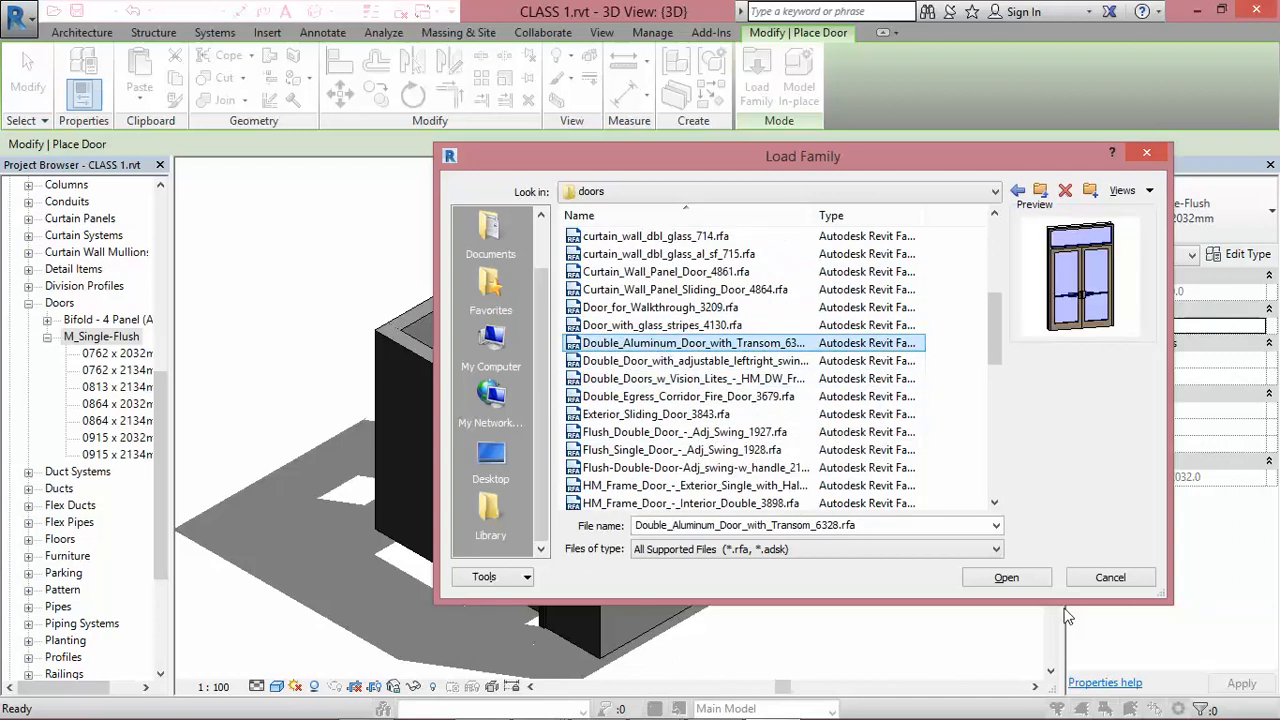
left_click(1006, 578)
left_click(1035, 577)
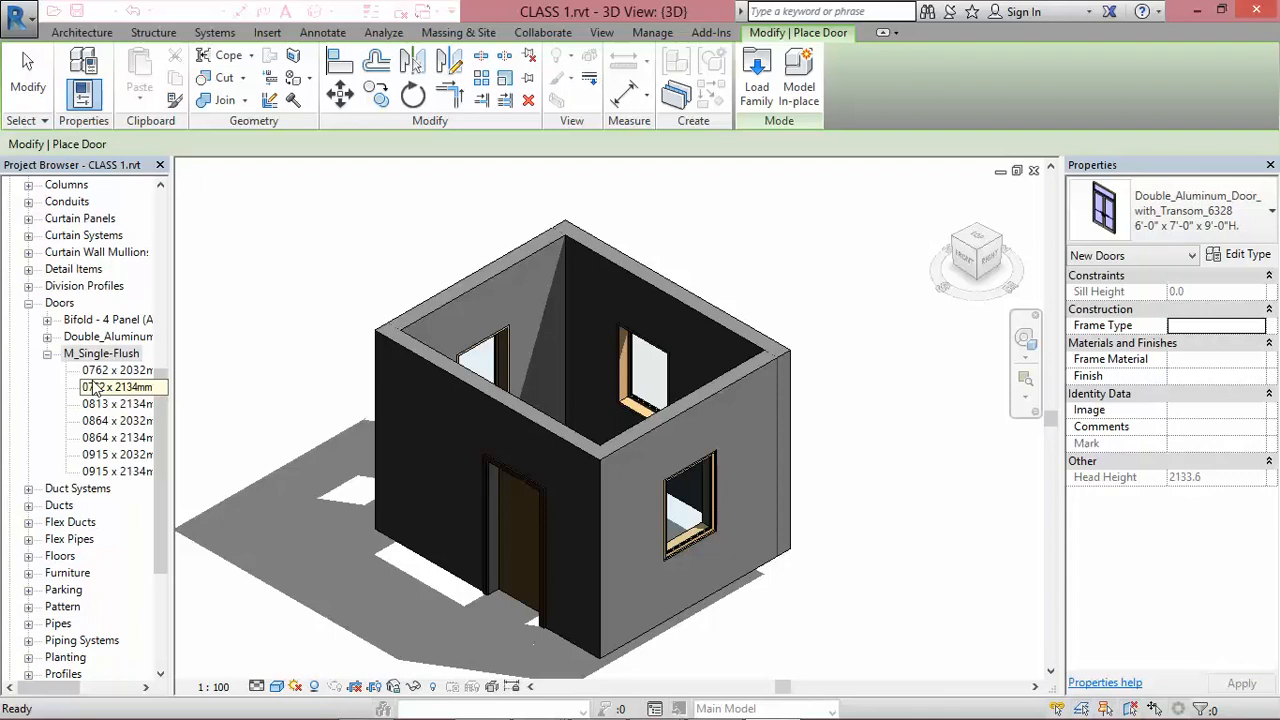
Place the 6'-0" x 7'-0" x 9'-0"H. double aluminum door in the lower wall on Level 2 and remove the single-flush door.
double_click(104, 336)
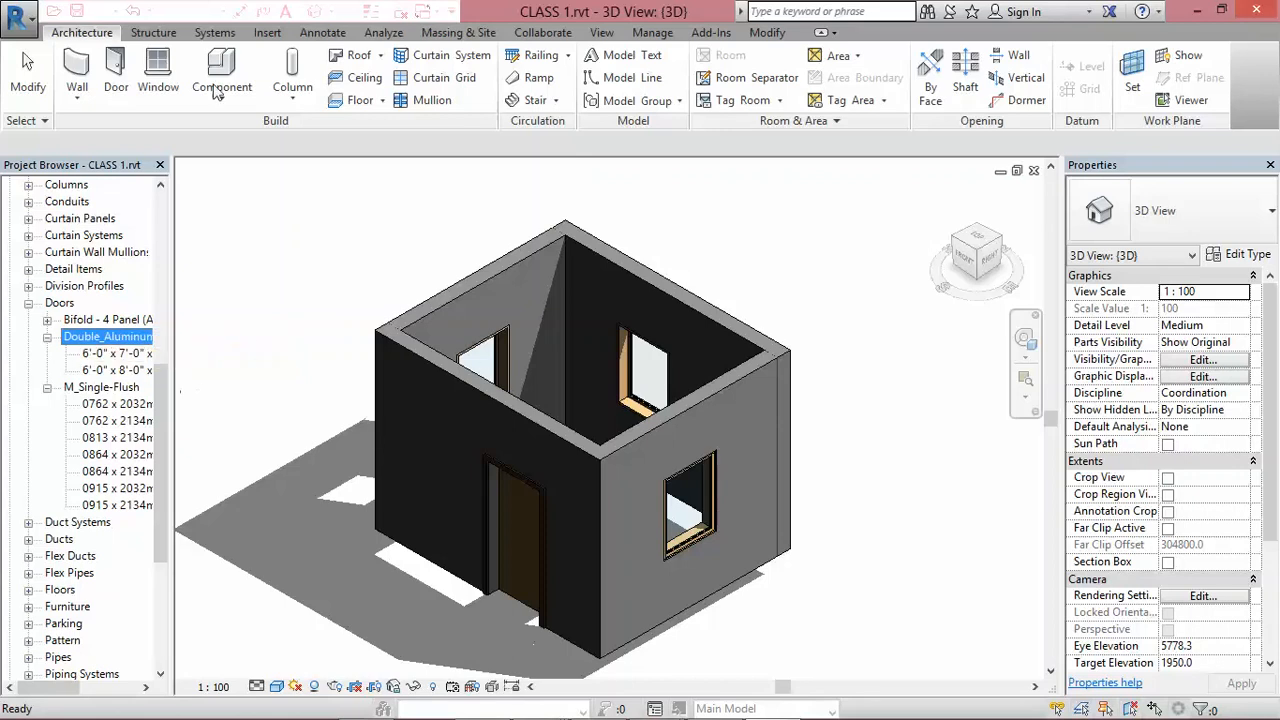
left_click(116, 75)
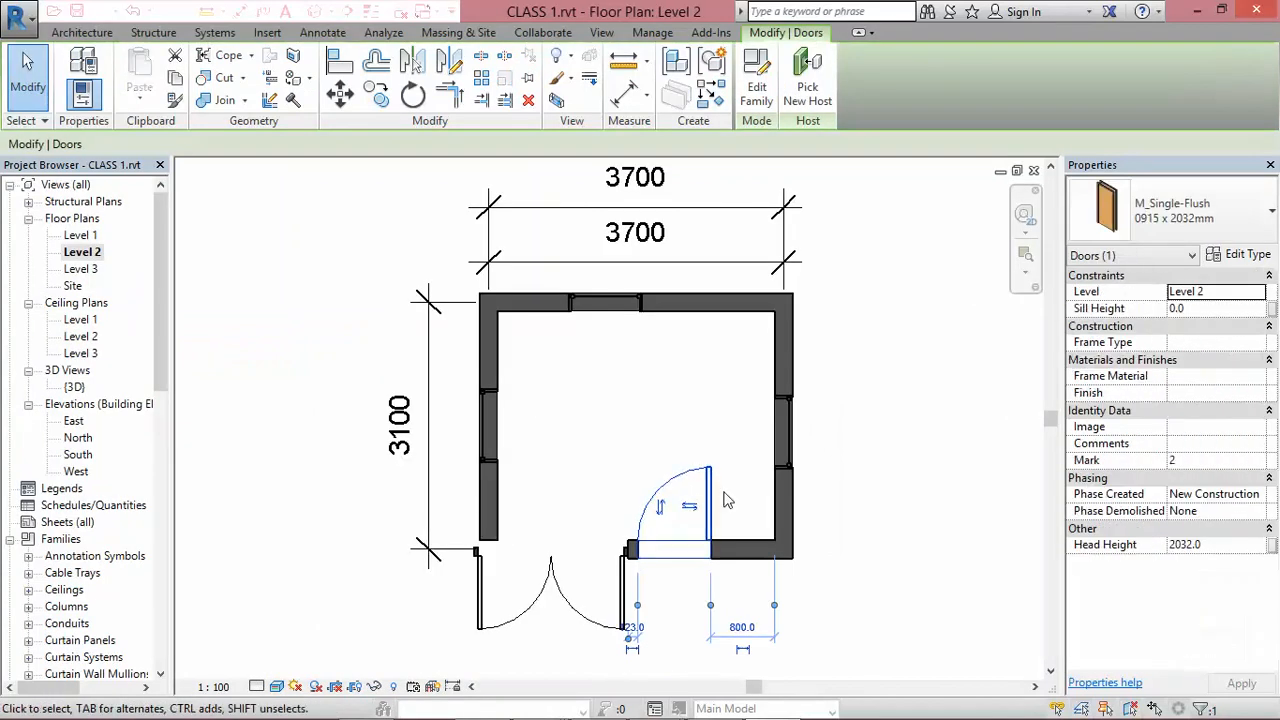
key("Escape")
key("Escape")
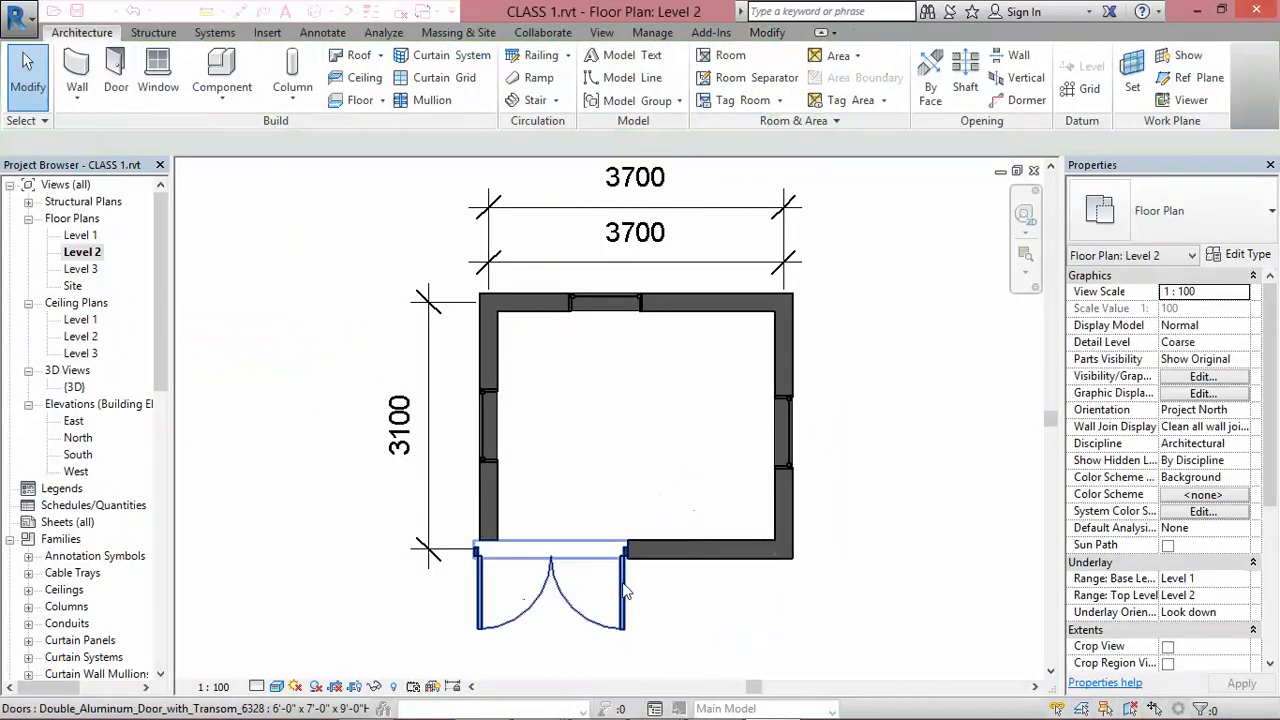
Move the double aluminum door along the lower wall to near its middle.
left_click(625, 590)
left_click_drag(625, 590, 703, 565)
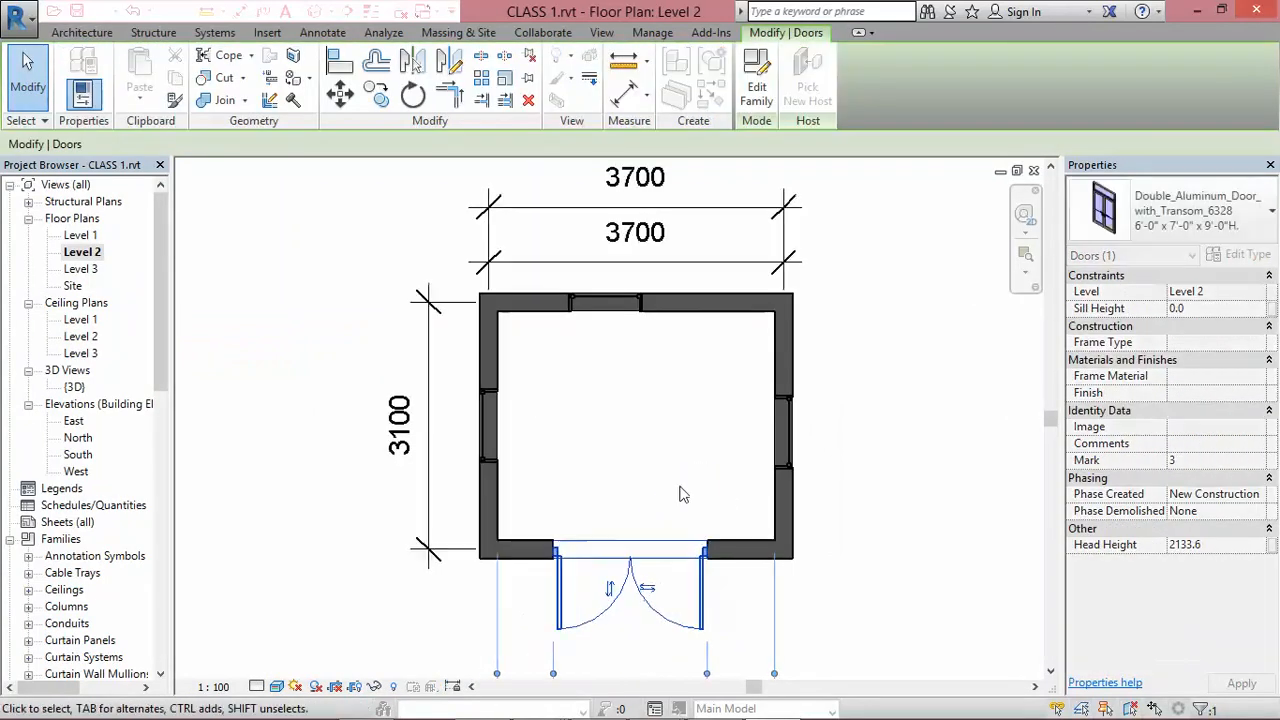
scroll(610, 585, "up", 3)
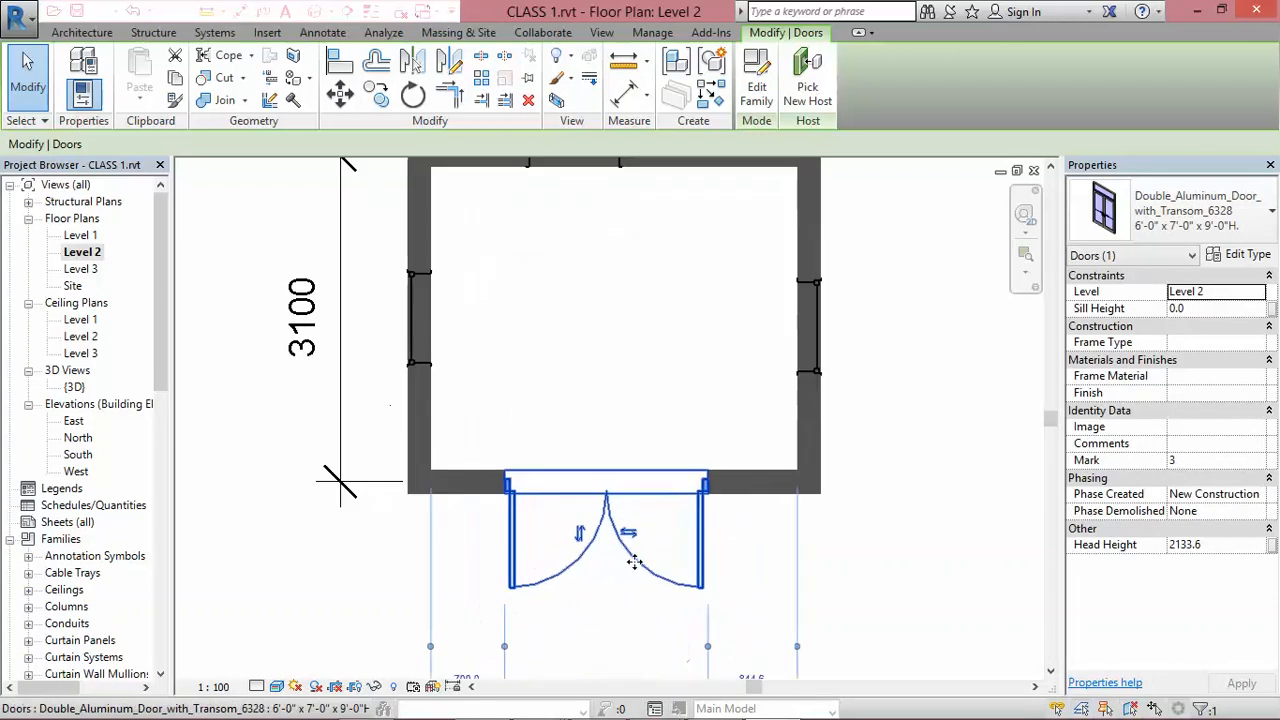
Duplicate the double door's type under the name 1500x2400mm aluminium door.
left_click(1243, 256)
left_click(1210, 119)
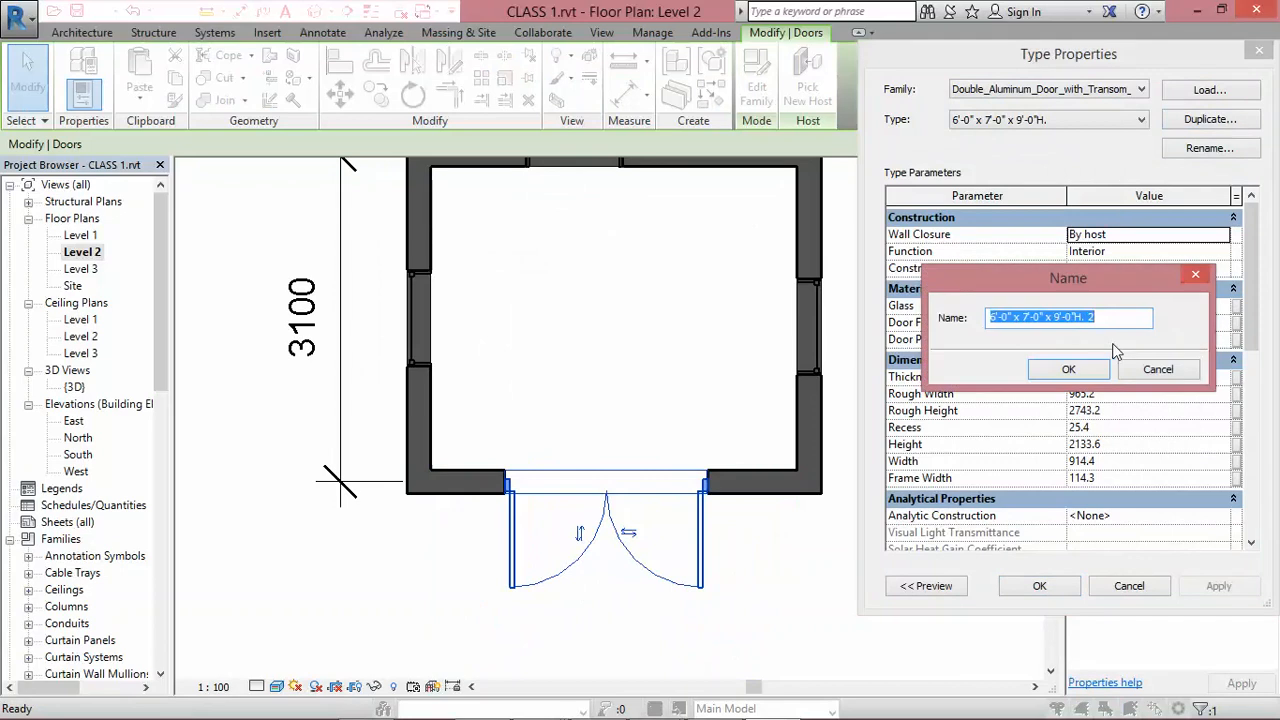
type("1500x")
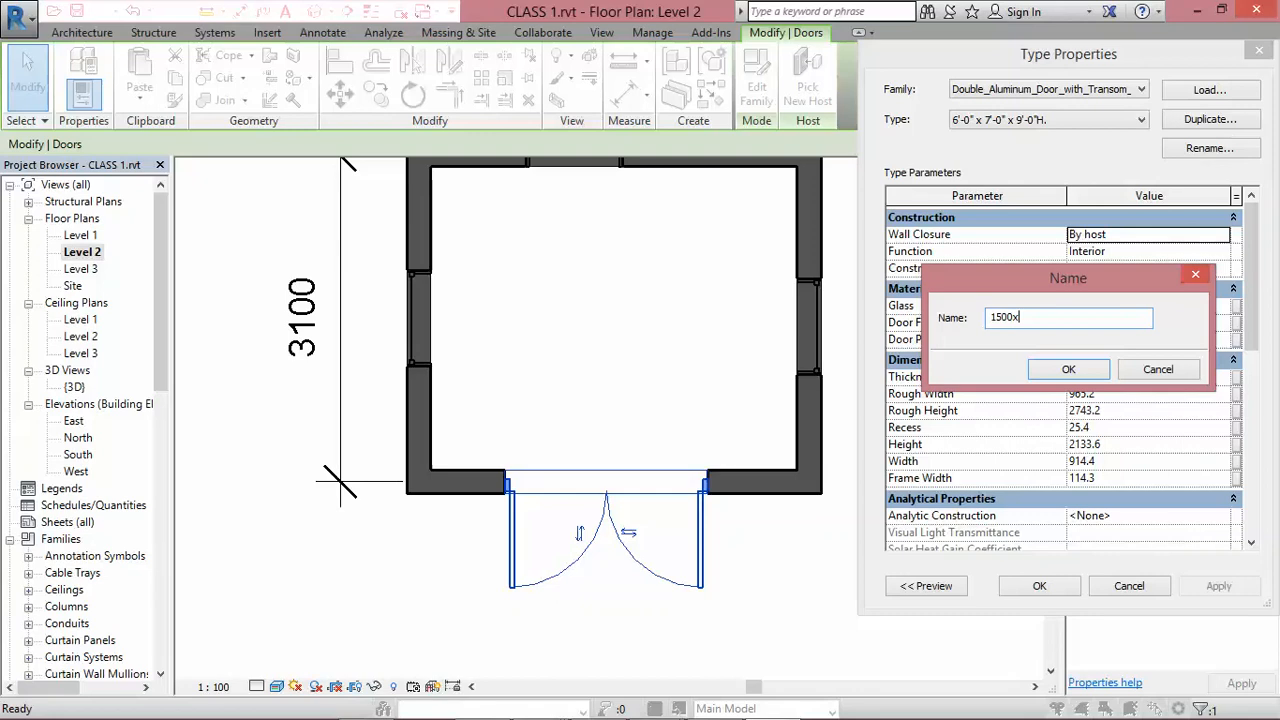
type("2400mm aluminium door")
left_click(1060, 370)
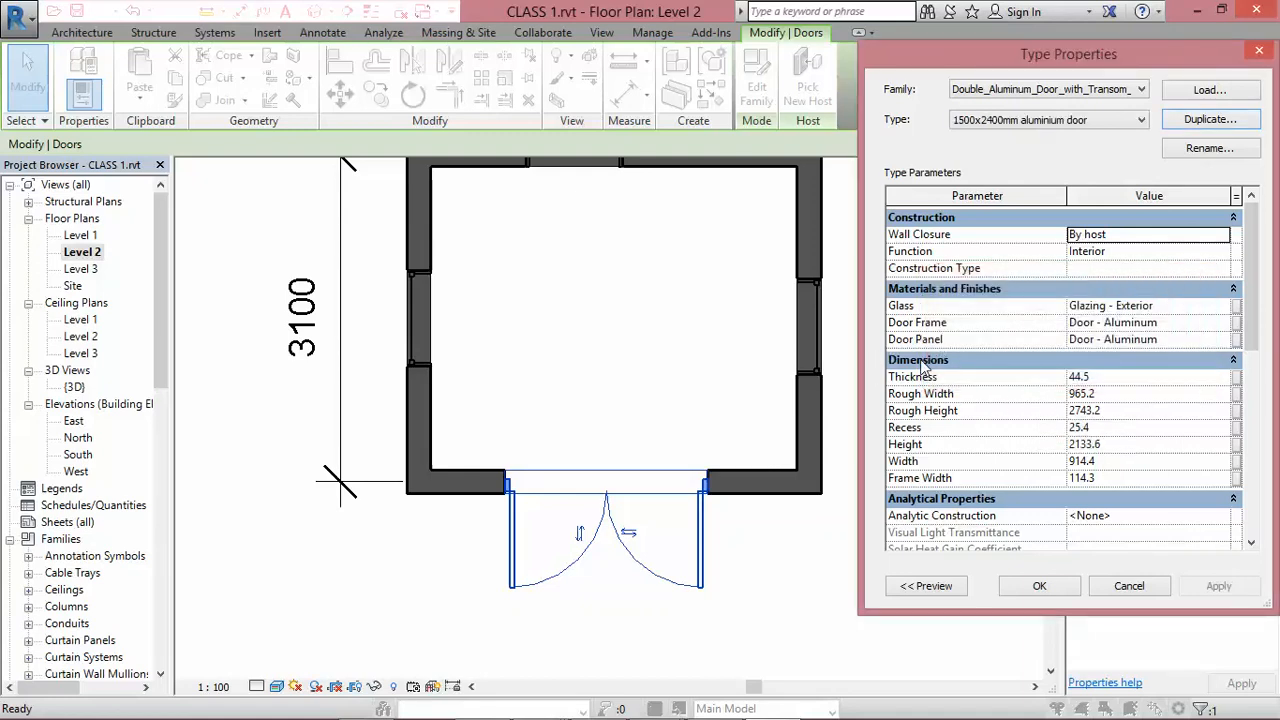
Set the new door type's height to 2400 mm and width to 1500 mm.
left_click(1123, 444)
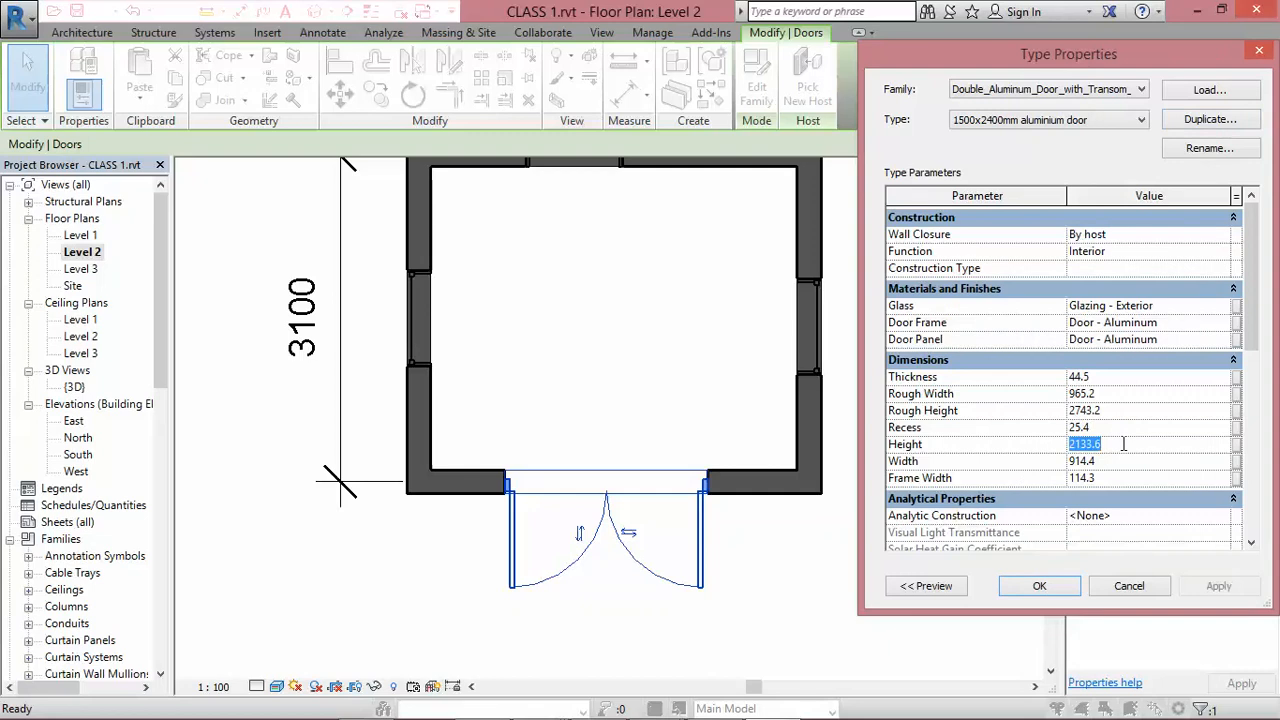
type("2400")
left_click(1157, 460)
left_click(1040, 586)
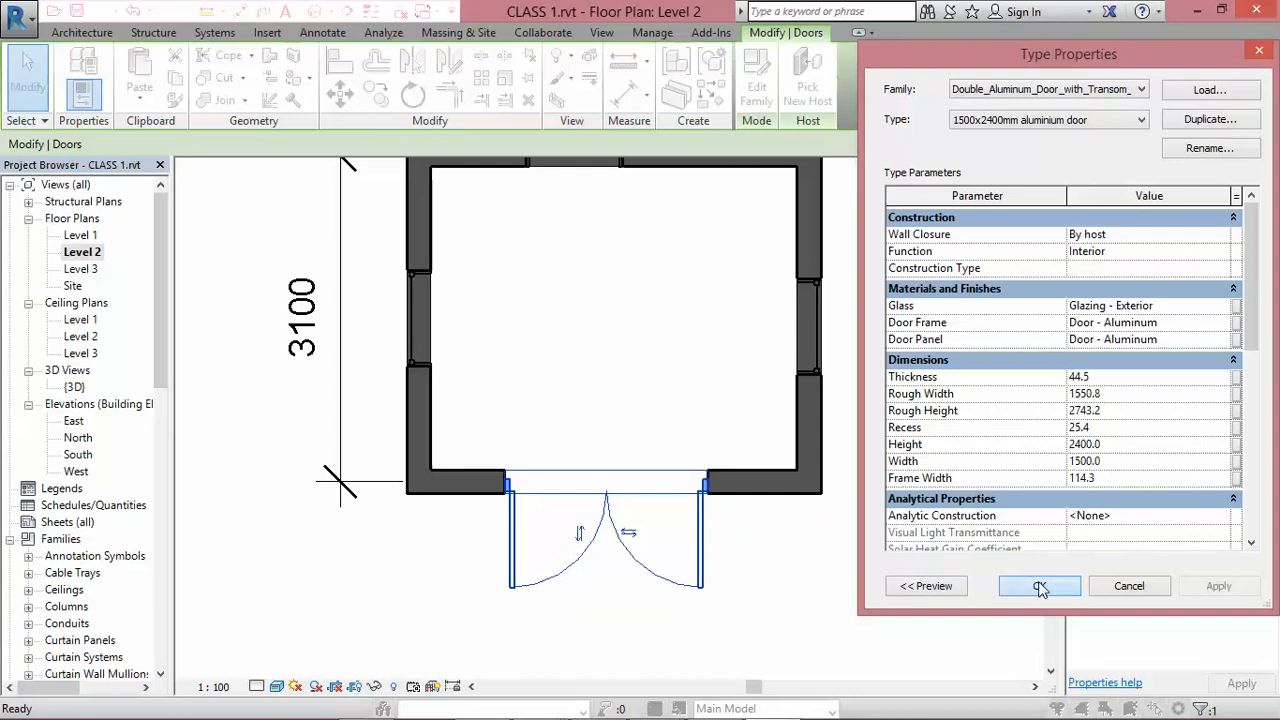
Examine the Project Browser's door families for the new aluminium door type and look through the remaining family categories.
left_click_drag(155, 347, 167, 465)
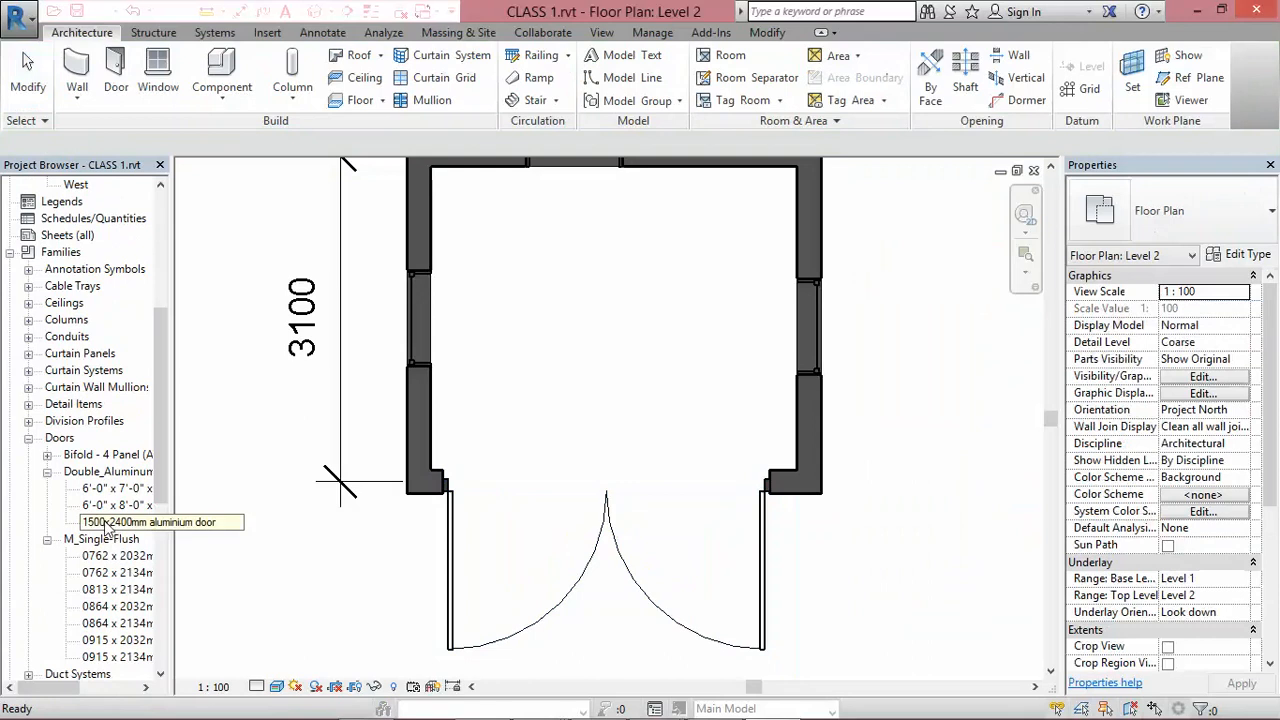
left_click_drag(174, 450, 292, 480)
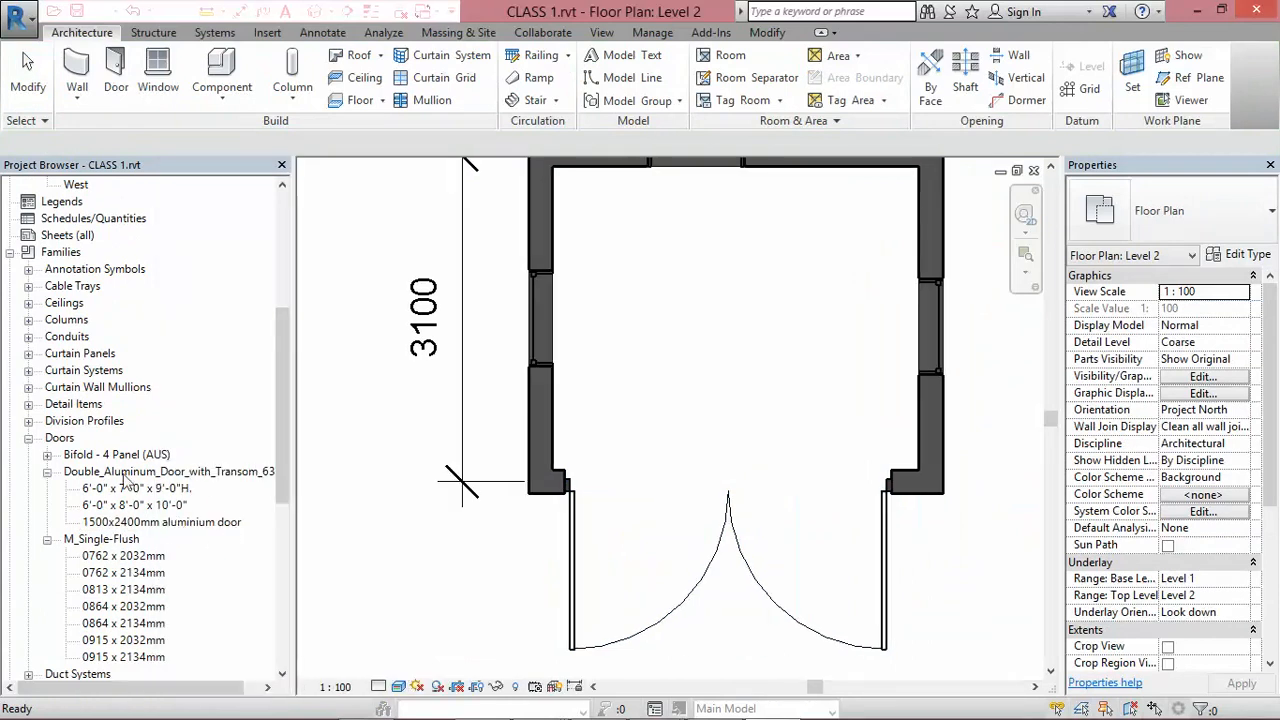
scroll(85, 525, "up", 3)
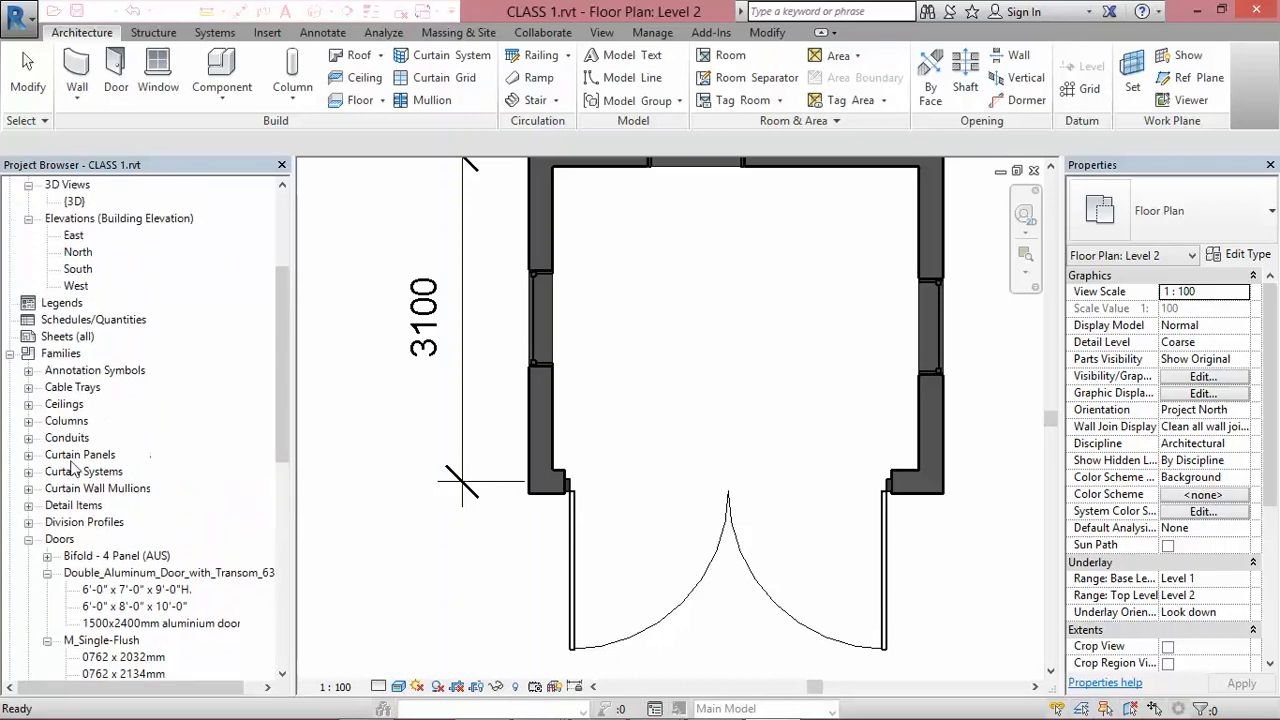
scroll(85, 428, "down", 2)
scroll(85, 428, "down", 3)
scroll(130, 532, "down", 4)
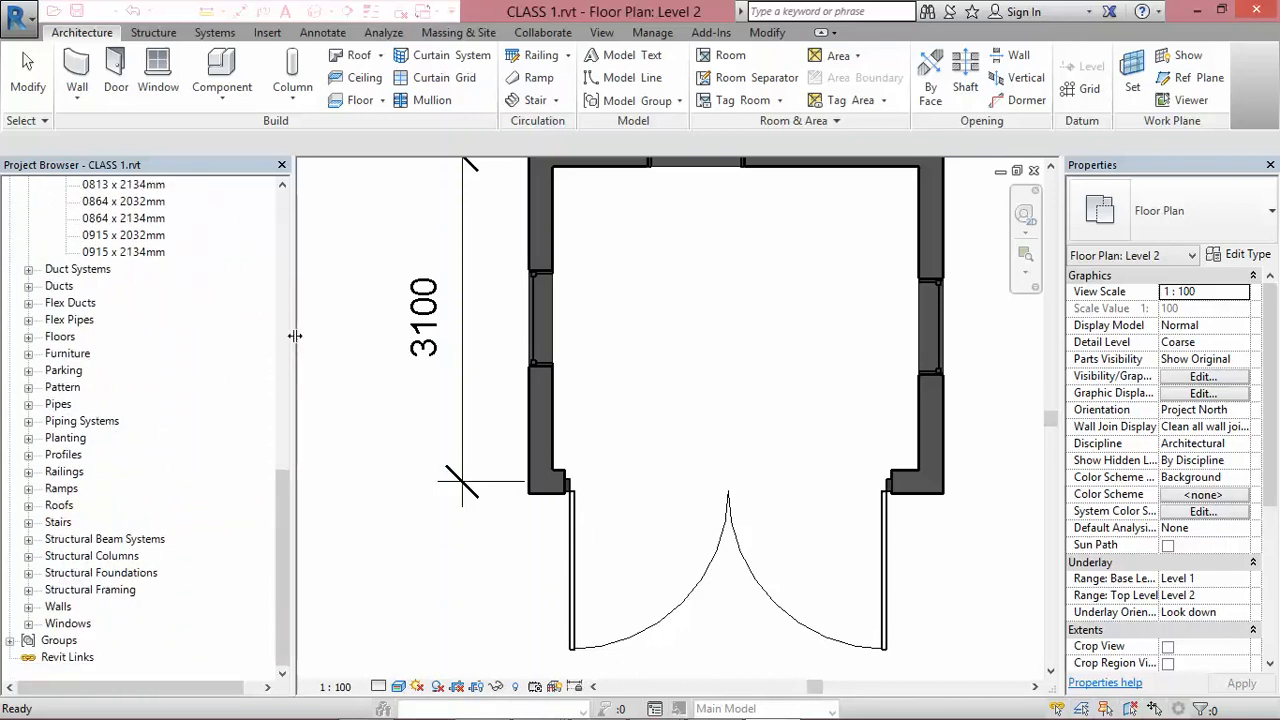
left_click_drag(295, 336, 196, 335)
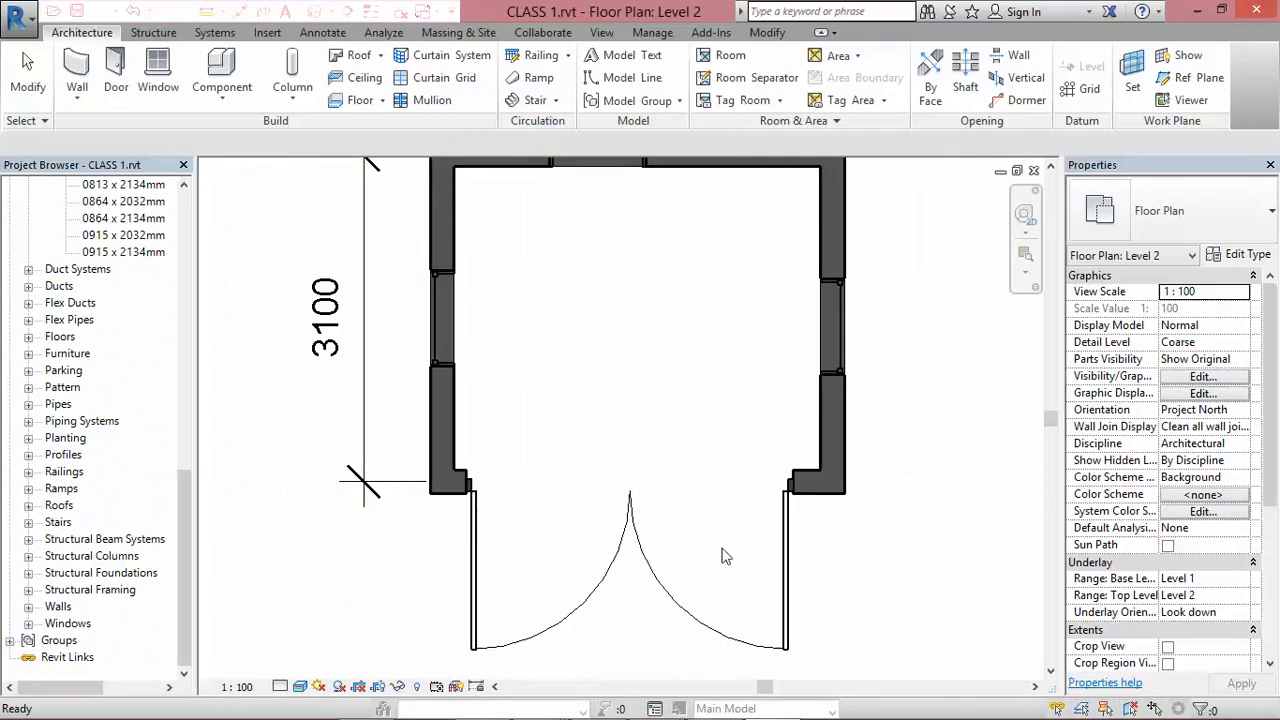
Select the double door in the Level 2 plan and switch to the 3D view to inspect it.
left_click(551, 523)
scroll(498, 517, "down", 5)
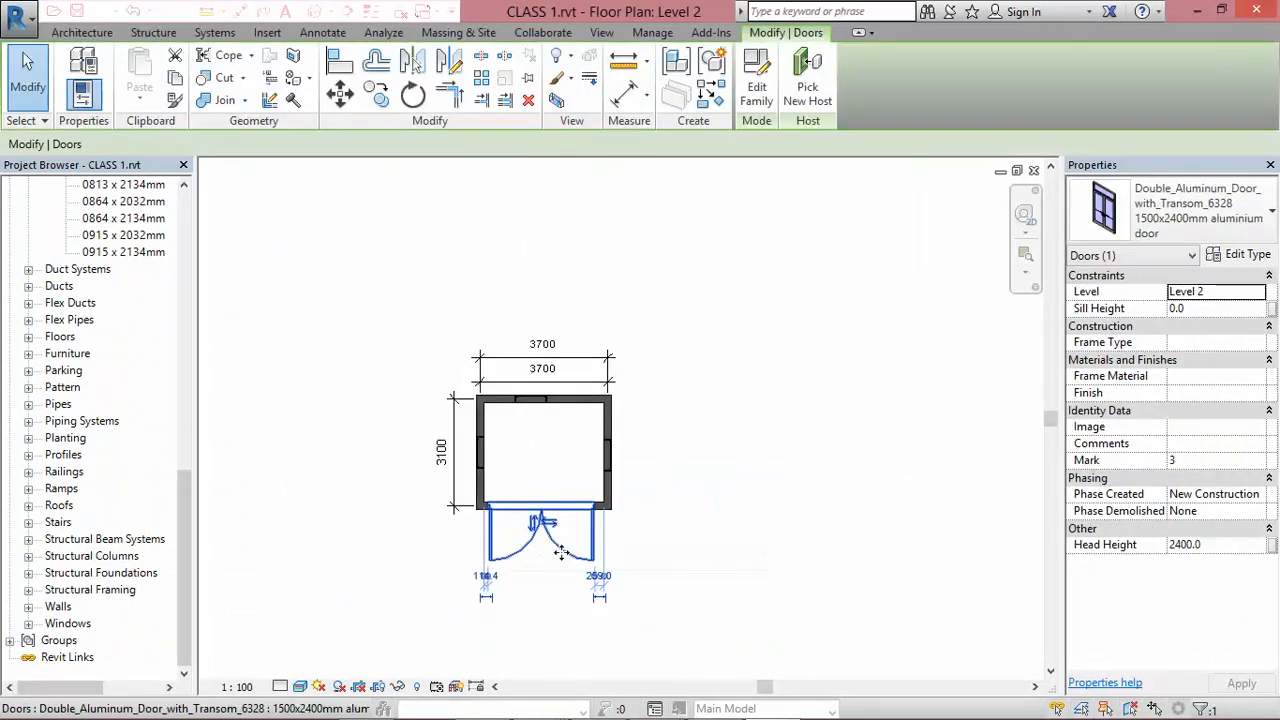
scroll(562, 553, "up", 2)
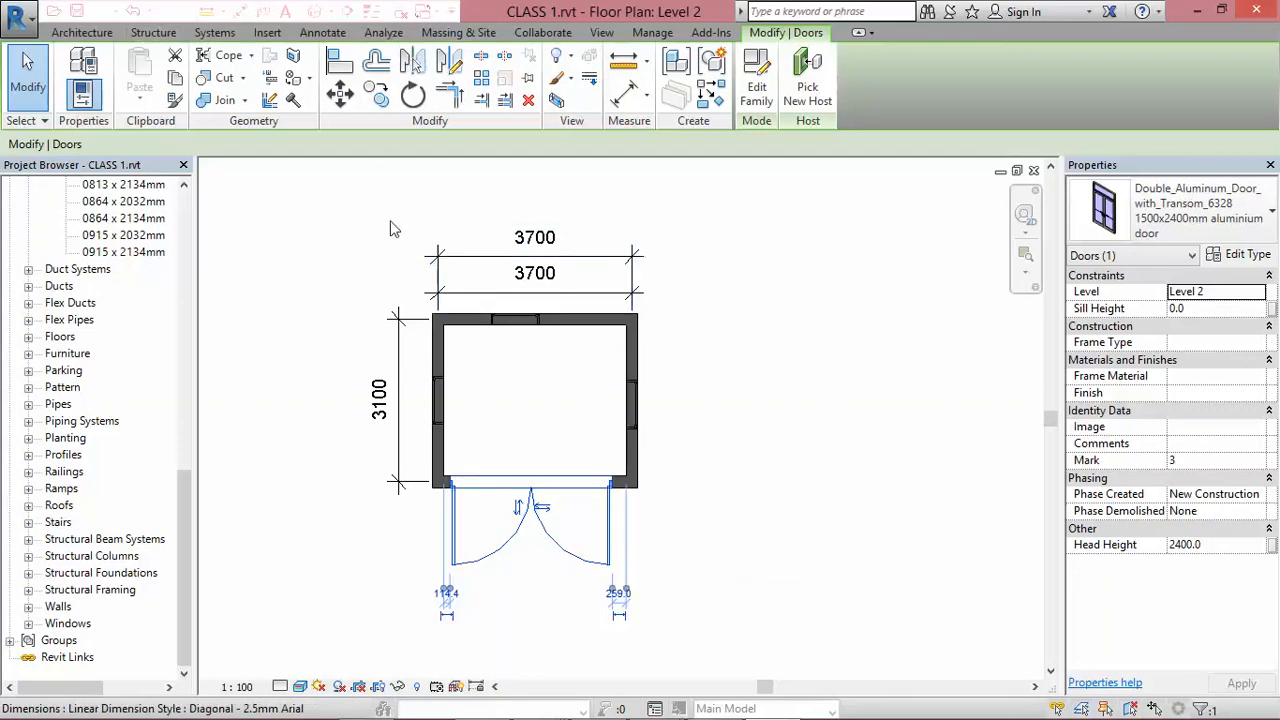
scroll(500, 370, "up", 2)
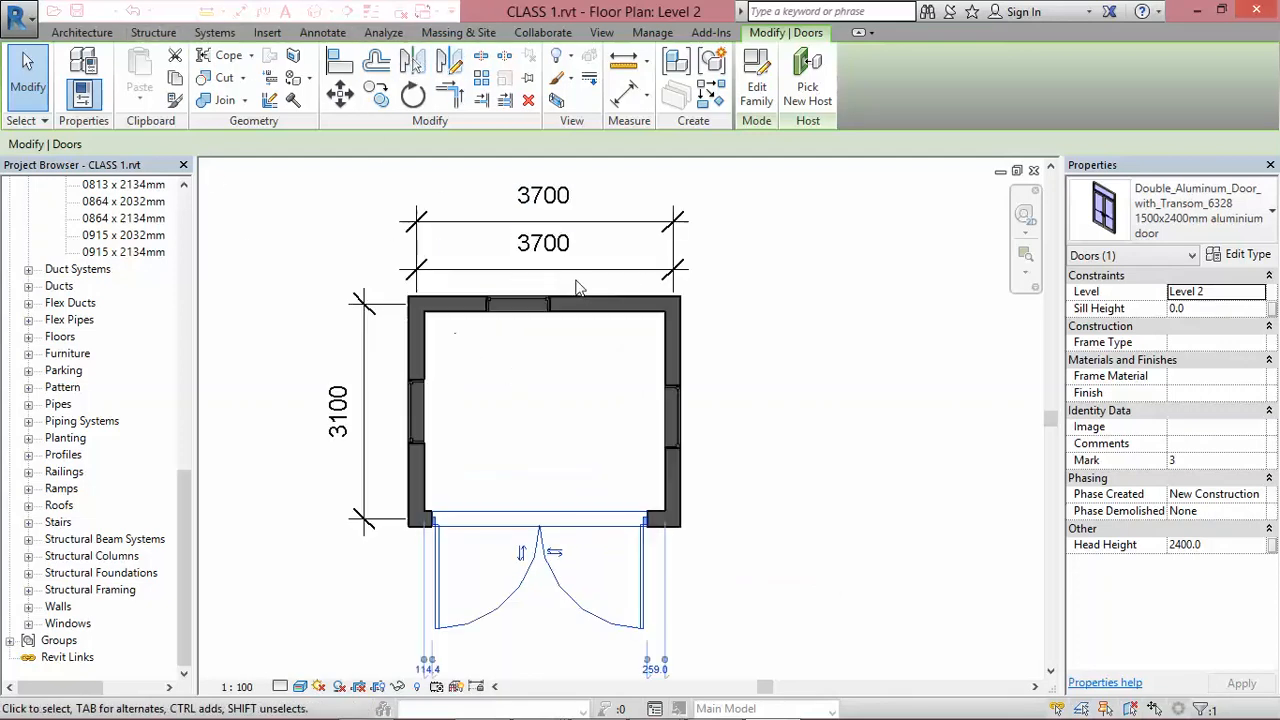
scroll(513, 412, "down", 2)
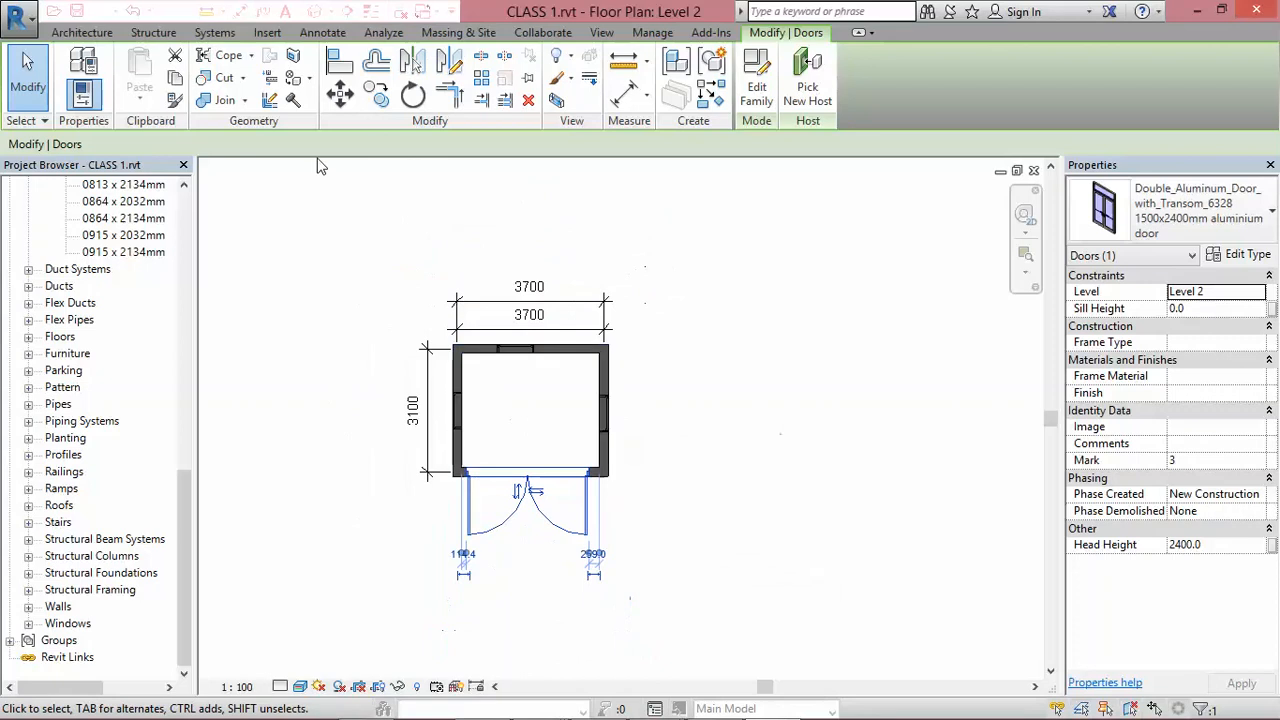
scroll(380, 180, "up", 1)
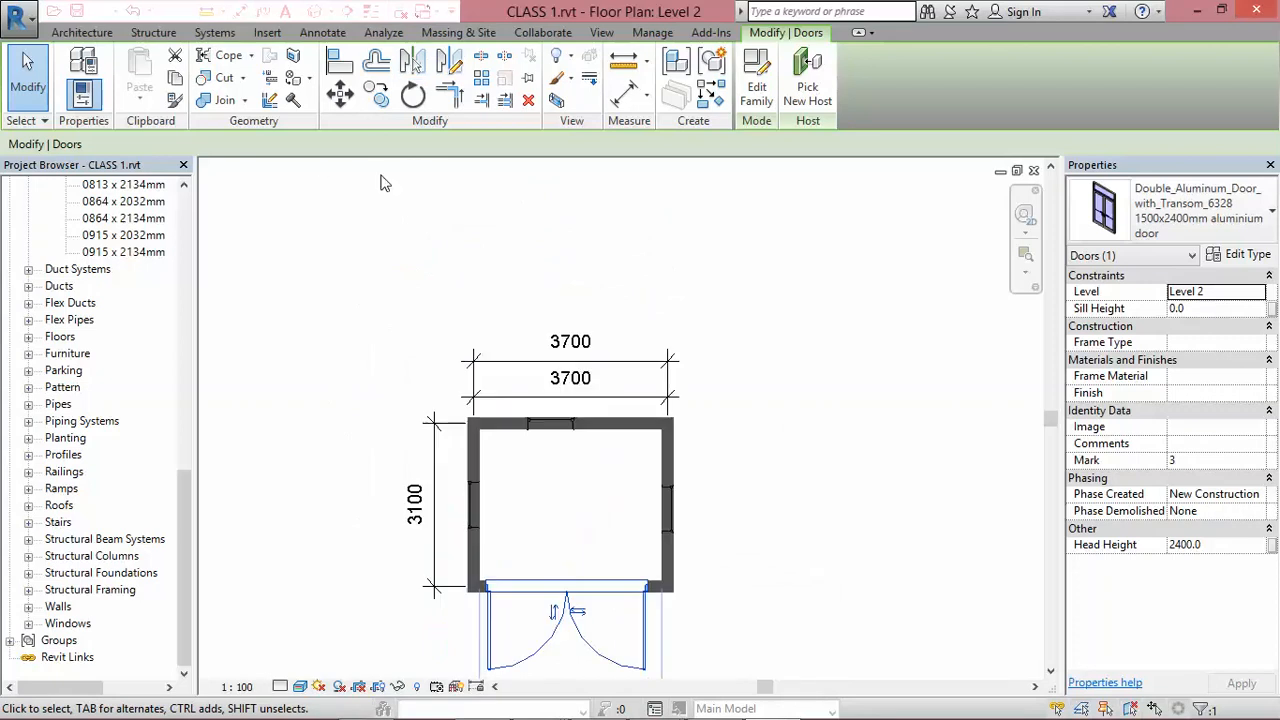
left_click(426, 12)
left_click(450, 78)
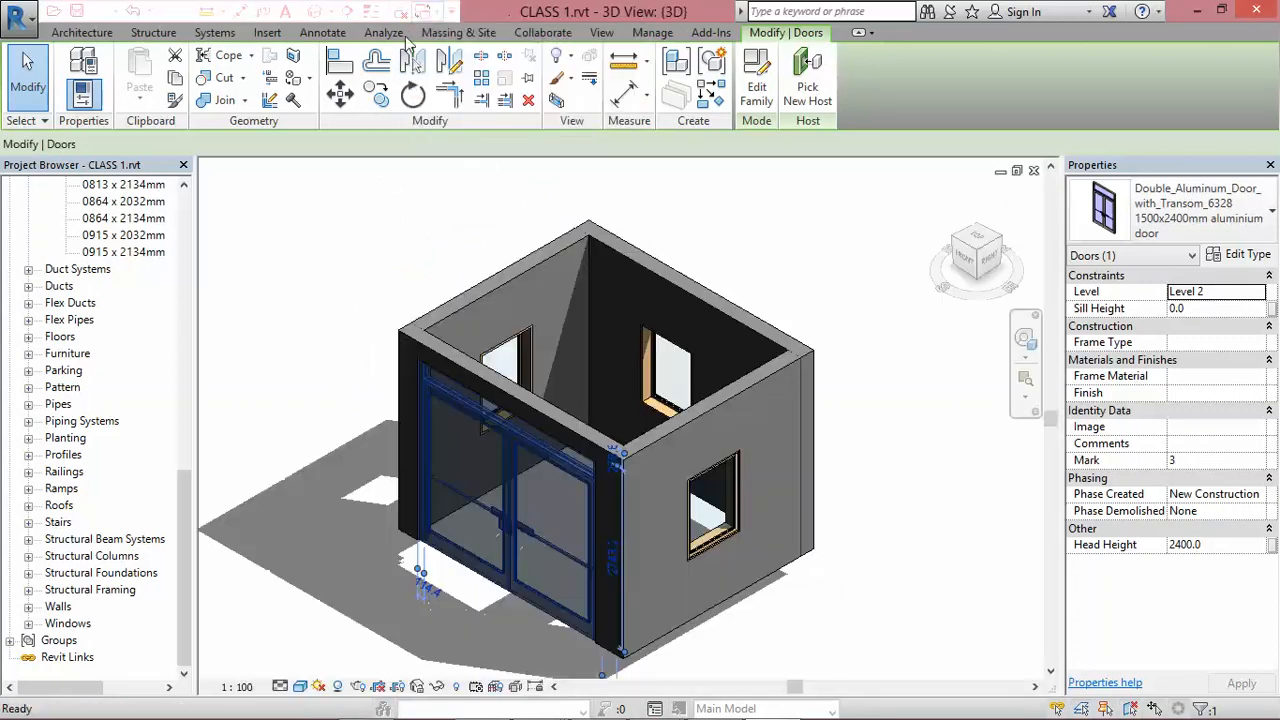
Switch to the East elevation of CLASS 1 and clear the door selection.
left_click(445, 12)
left_click(470, 100)
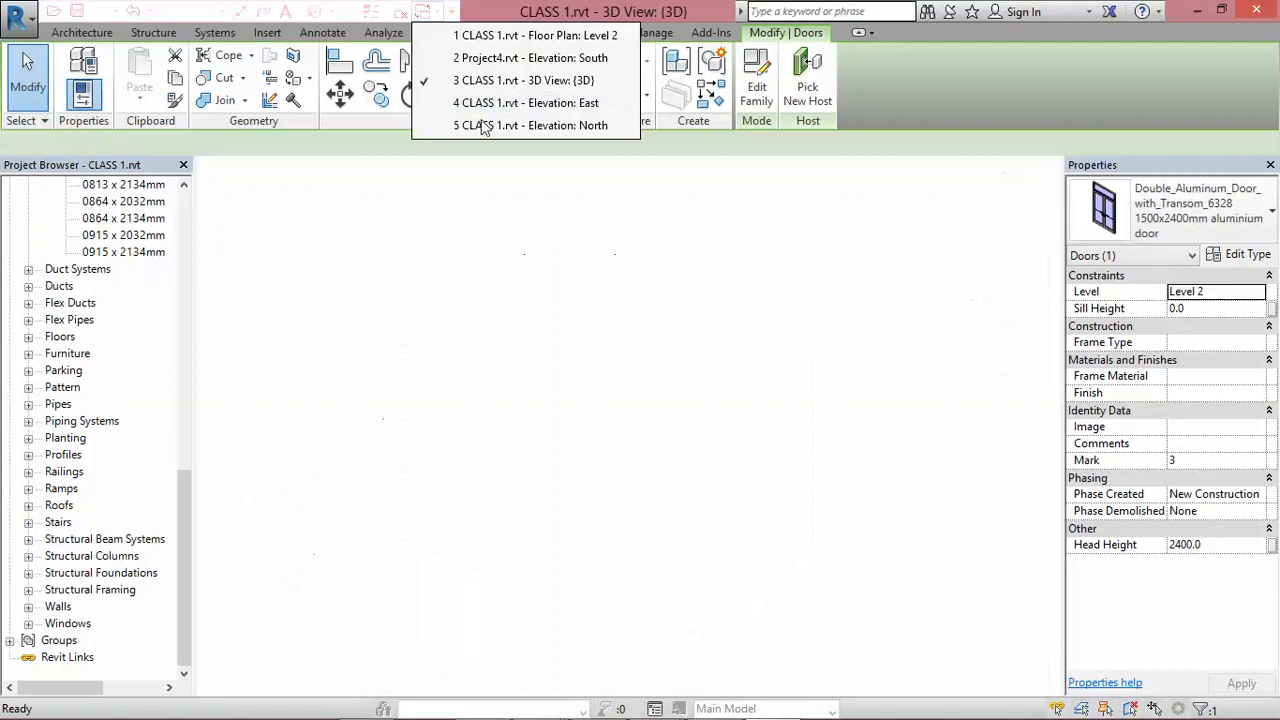
left_click(435, 13)
left_click(479, 112)
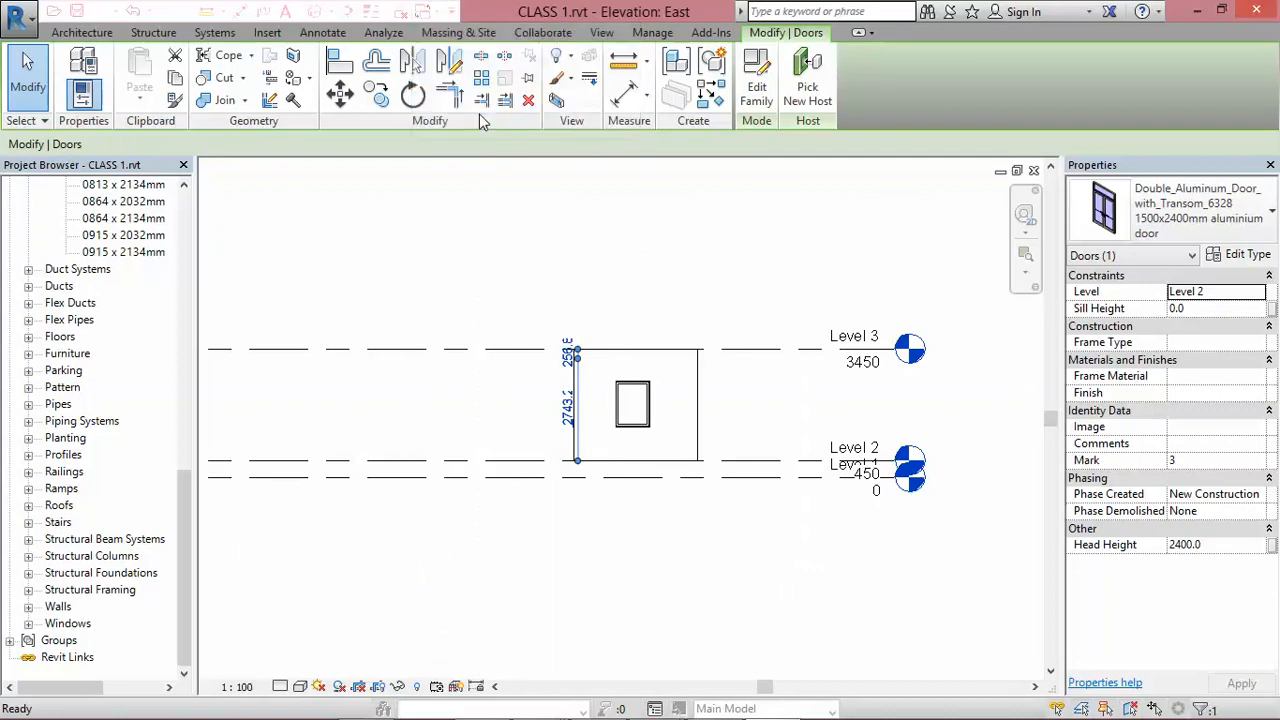
left_click(560, 218)
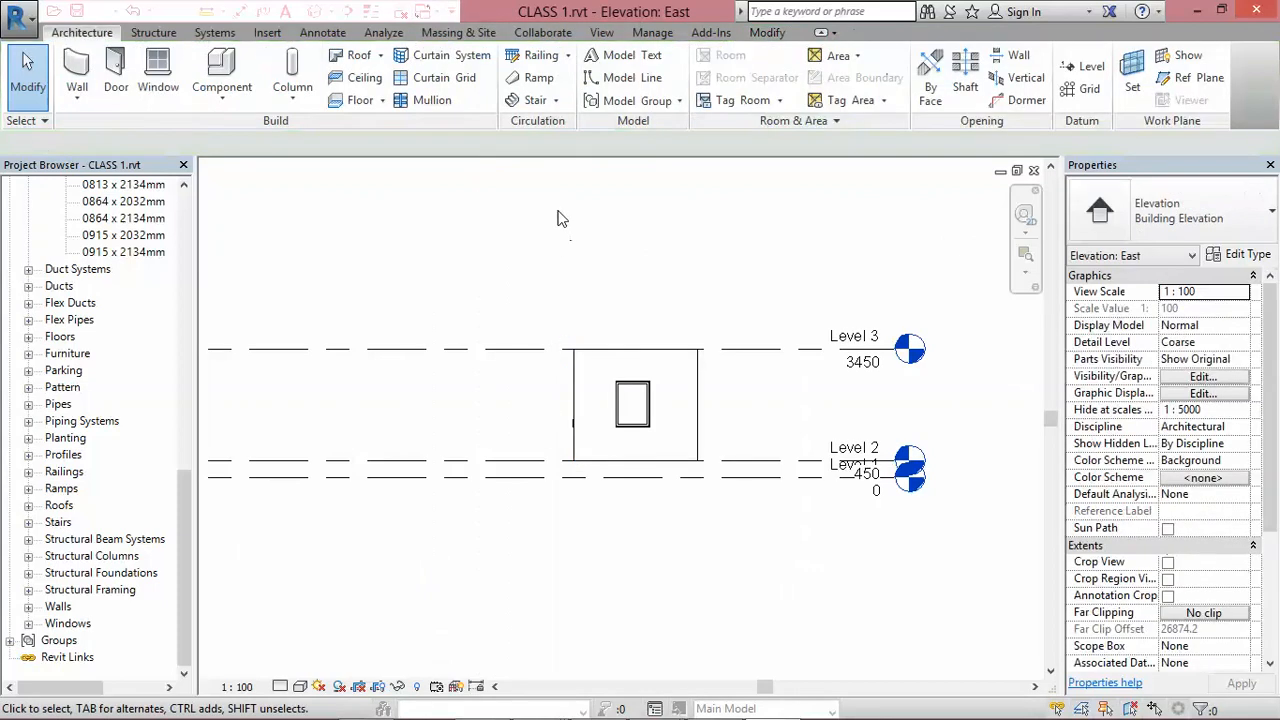
scroll(785, 392, "up", 2)
scroll(607, 455, "up", 2)
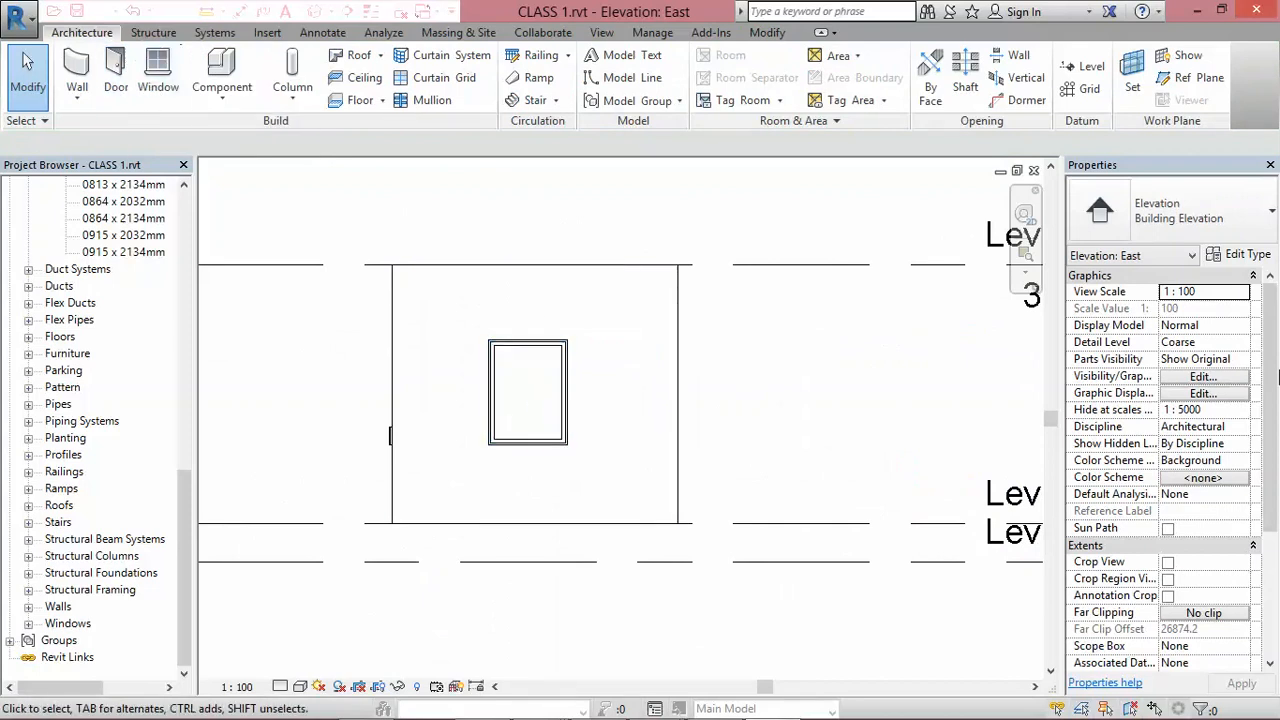
left_click_drag(187, 505, 186, 210)
left_click(80, 252)
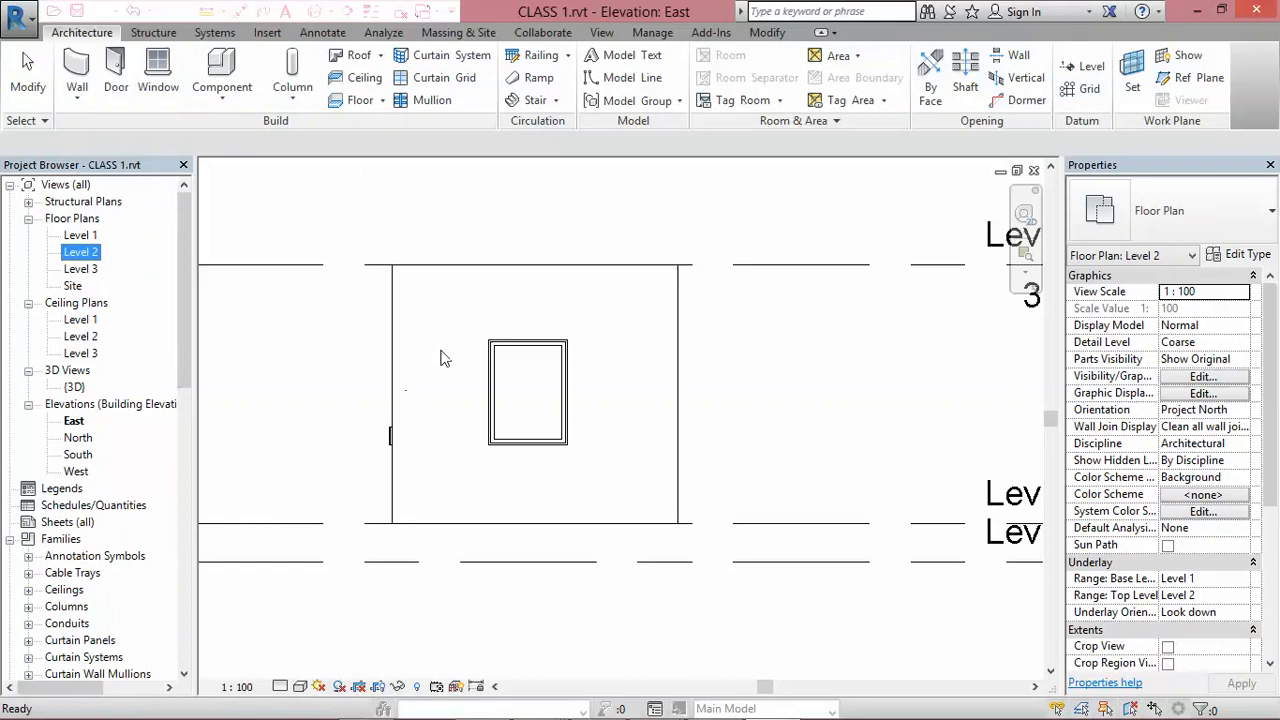
left_click(503, 316)
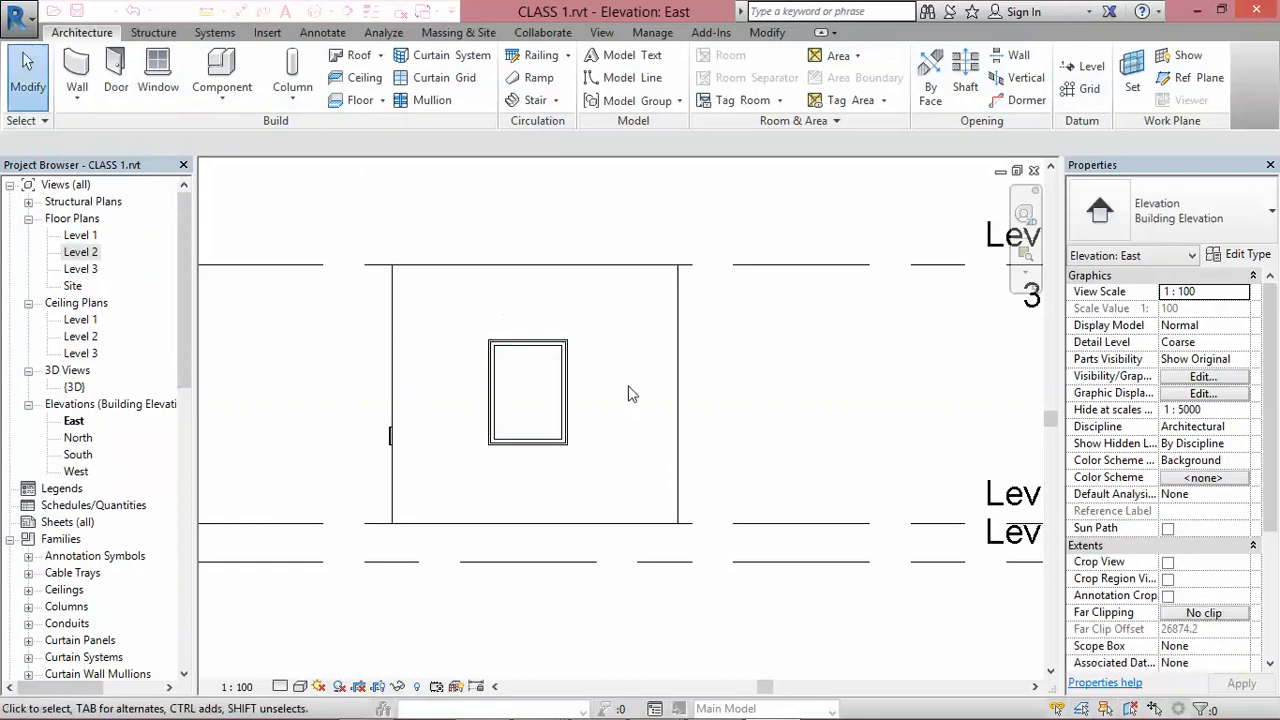
scroll(628, 393, "down", 2)
scroll(620, 355, "up", 3)
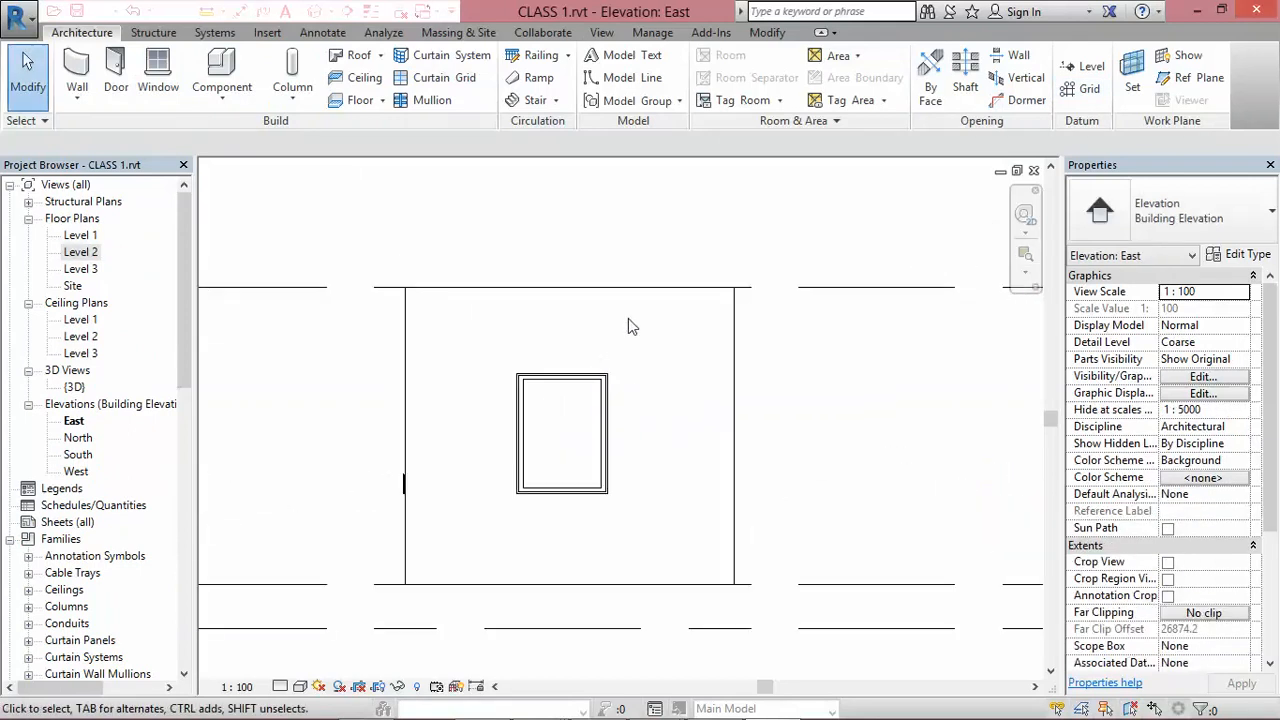
scroll(370, 406, "down", 2)
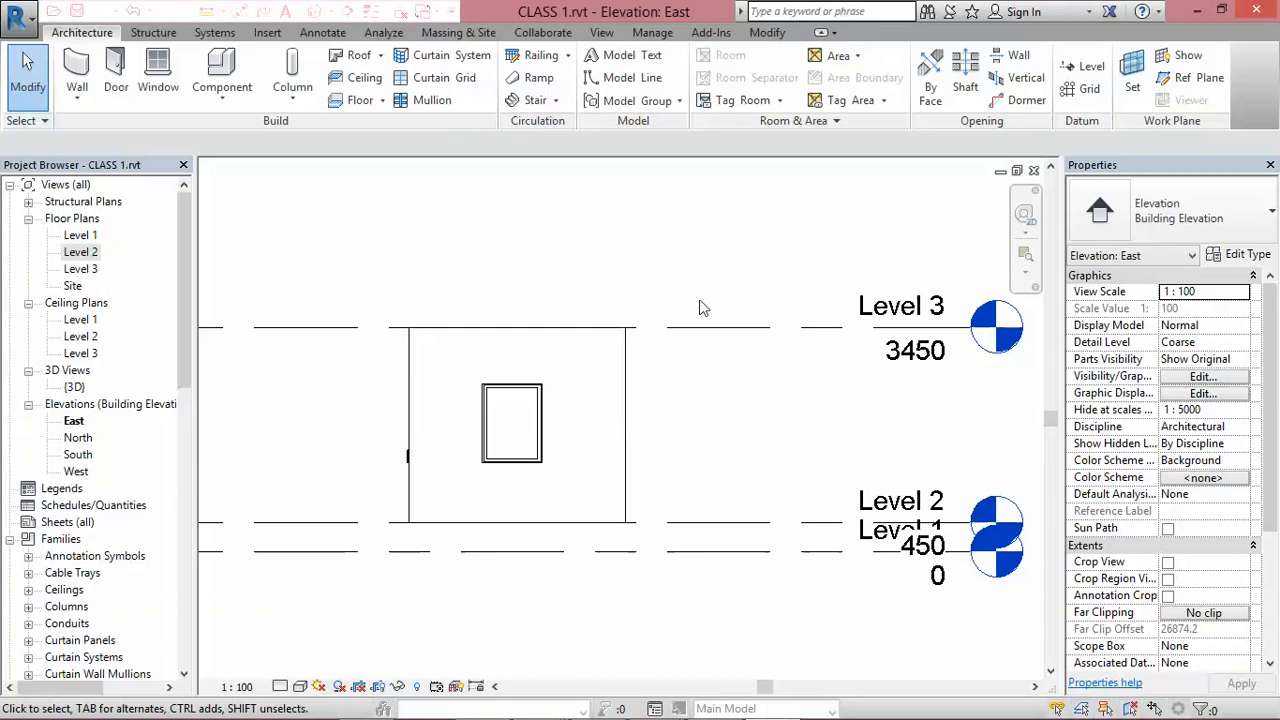
scroll(493, 399, "up", 1)
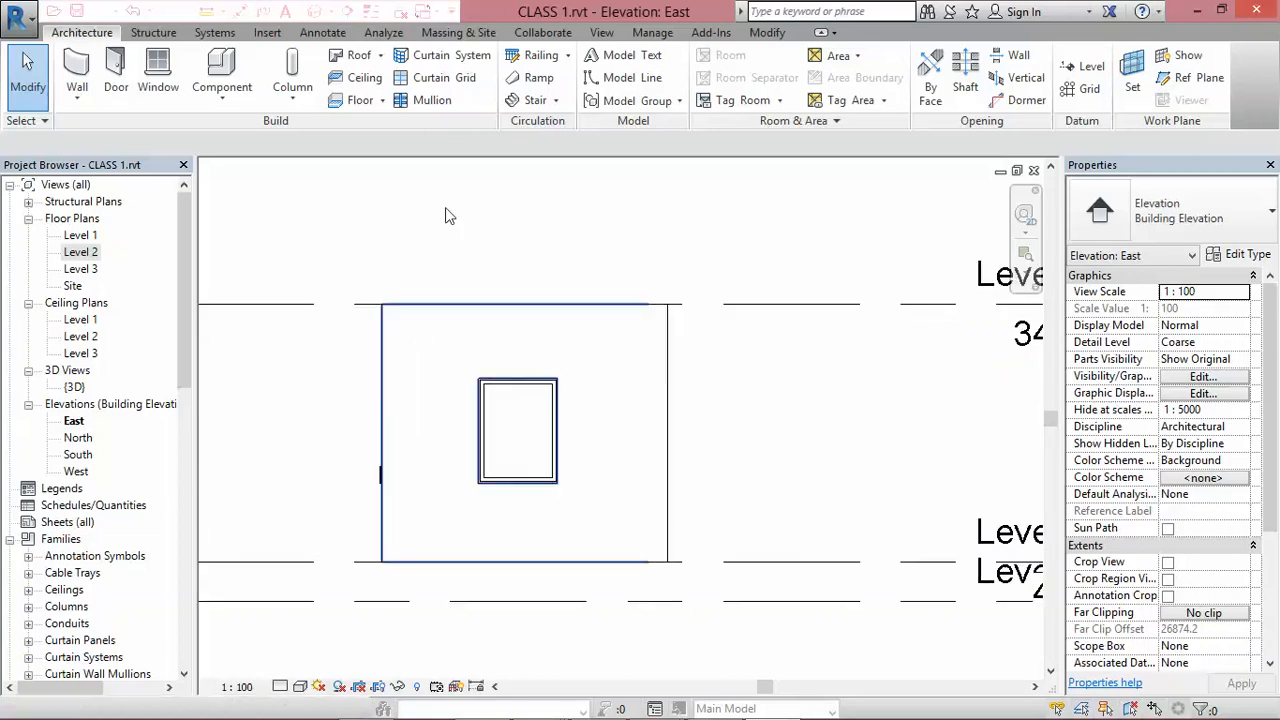
Open the default 3D view to look at the whole room with its double door.
left_click(314, 12)
middle_click_drag(666, 432, 576, 529, "shift")
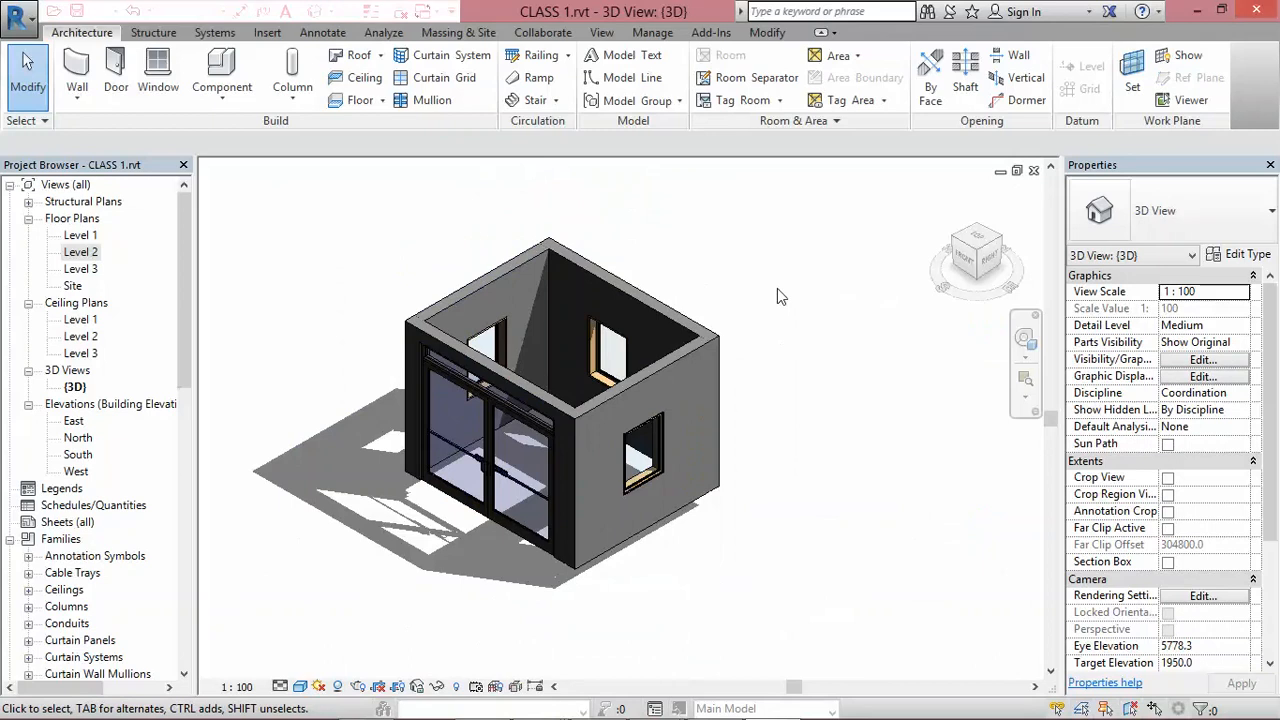
Turn the 3D view to the room's front face and switch the shadows off and on again.
scroll(443, 290, "up", 2)
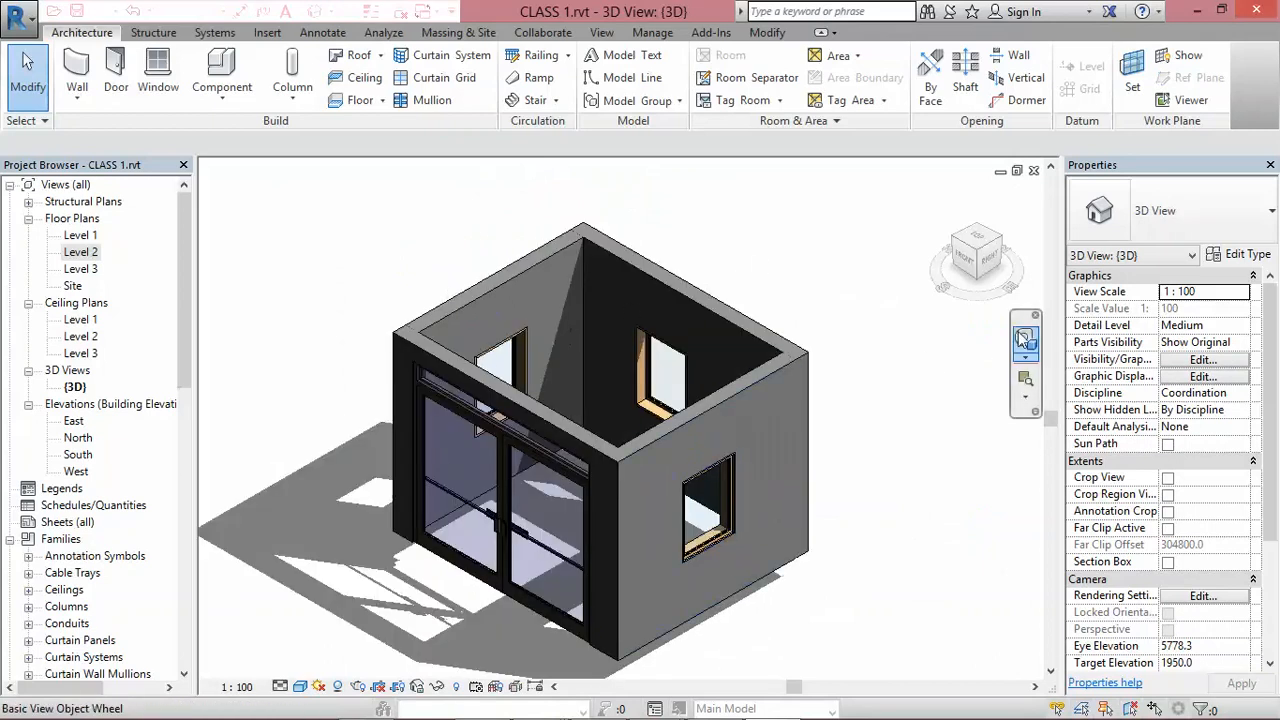
scroll(441, 294, "down", 1)
scroll(514, 522, "up", 1)
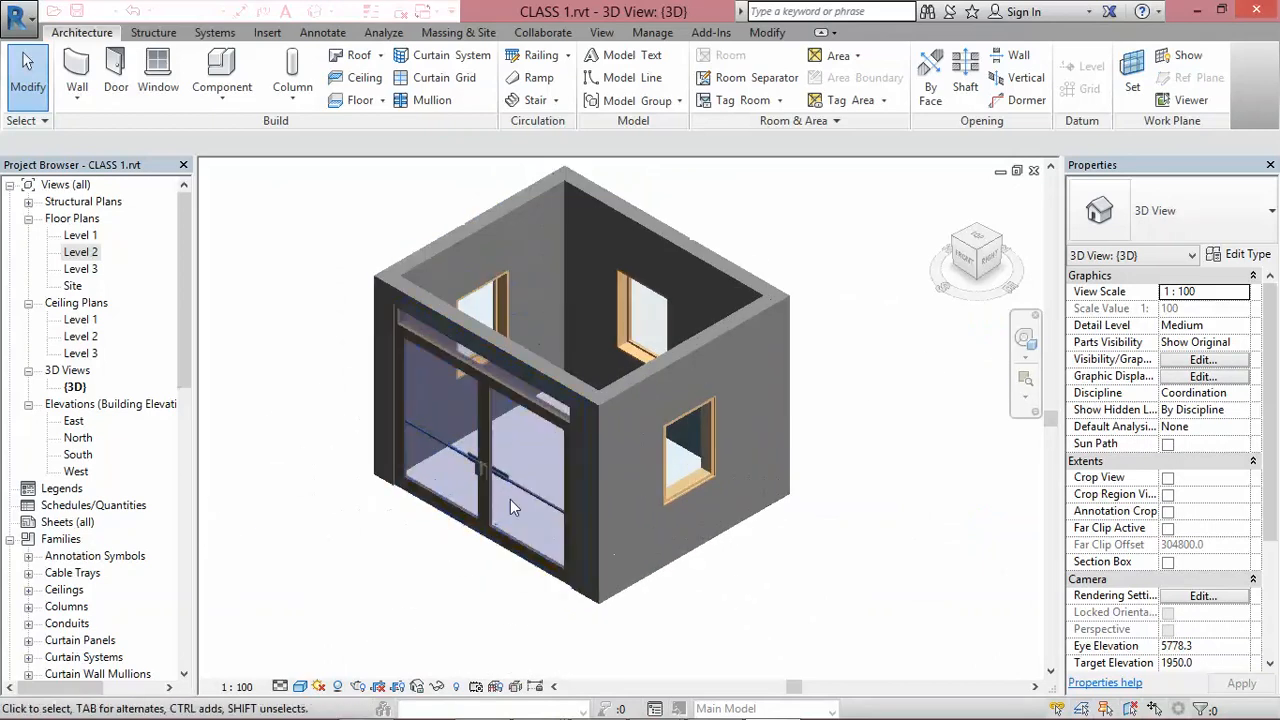
left_click(963, 262)
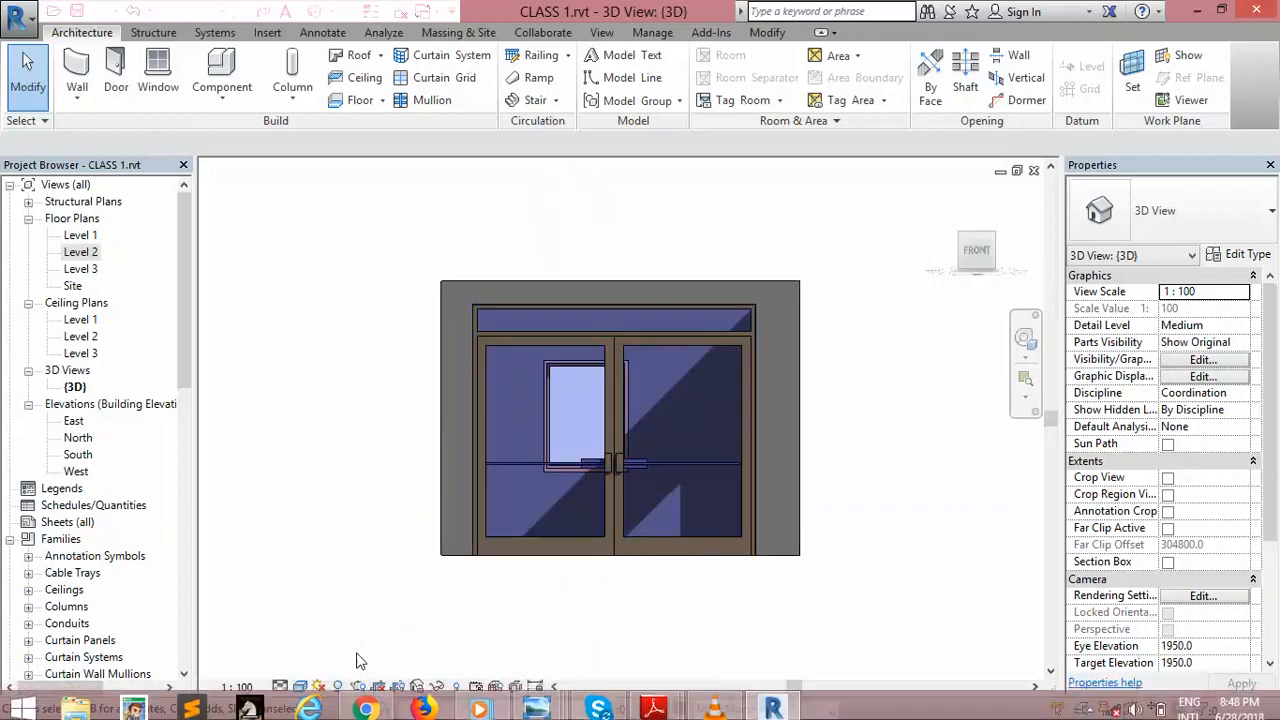
left_click(338, 687)
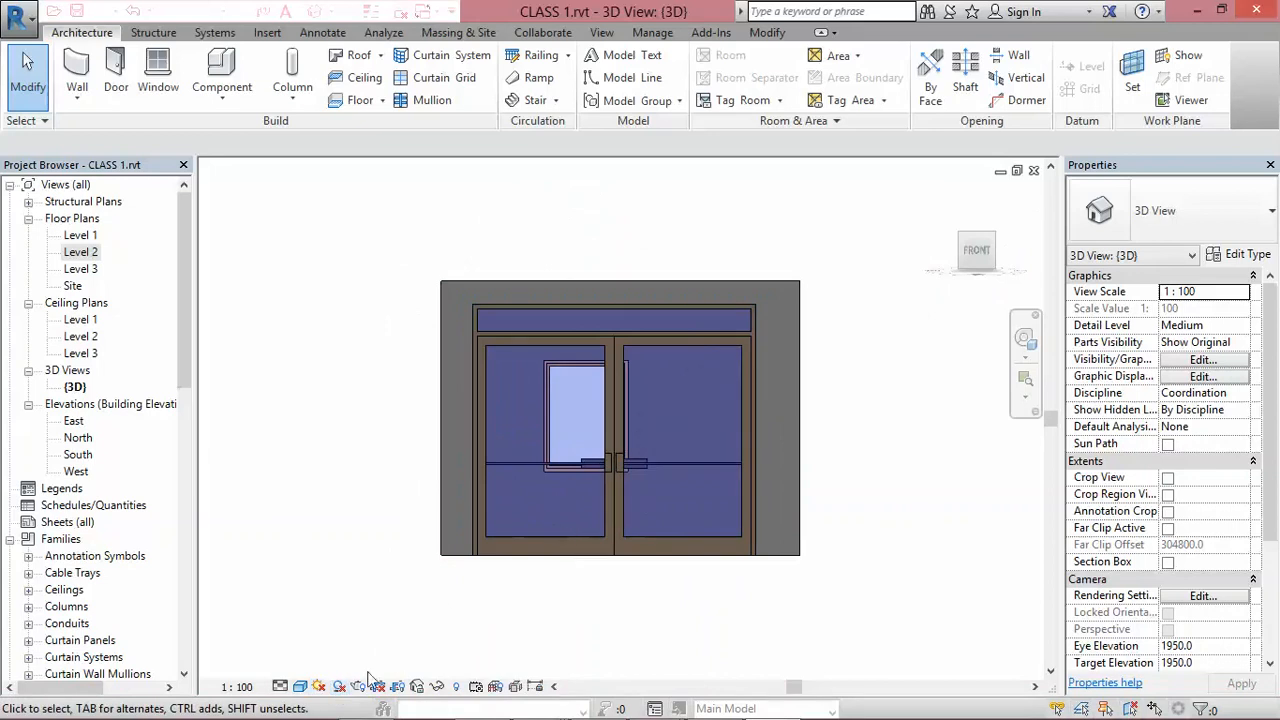
left_click(338, 687)
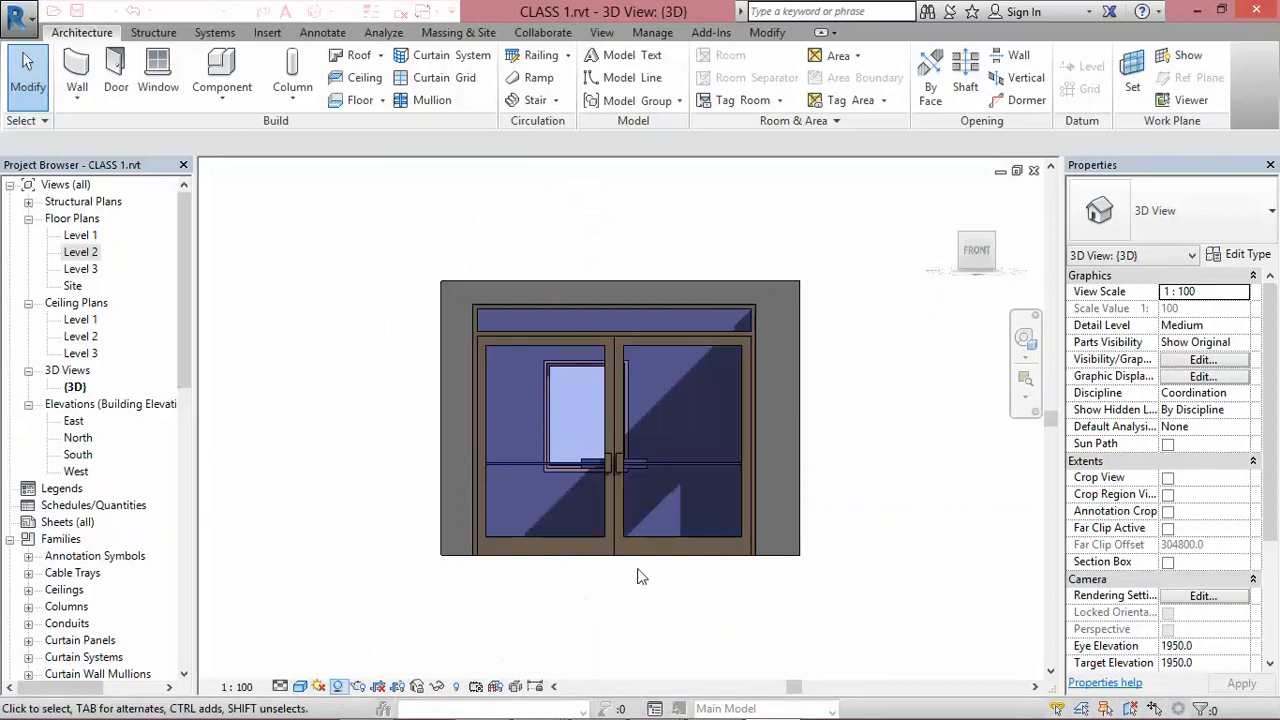
Orbit the model with the steering wheel to inspect the right side of the room, and restore the home 3D orientation.
left_click(1025, 338)
left_click_drag(878, 432, 645, 525)
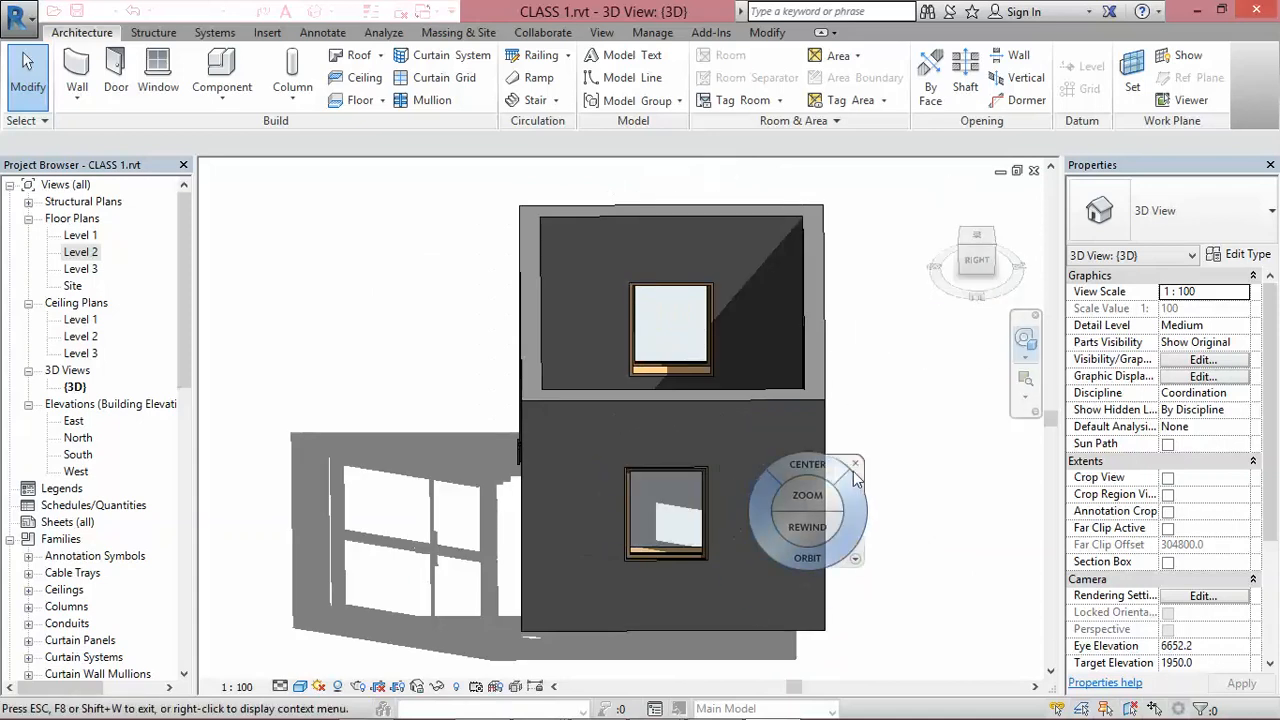
left_click(856, 465)
left_click(945, 198)
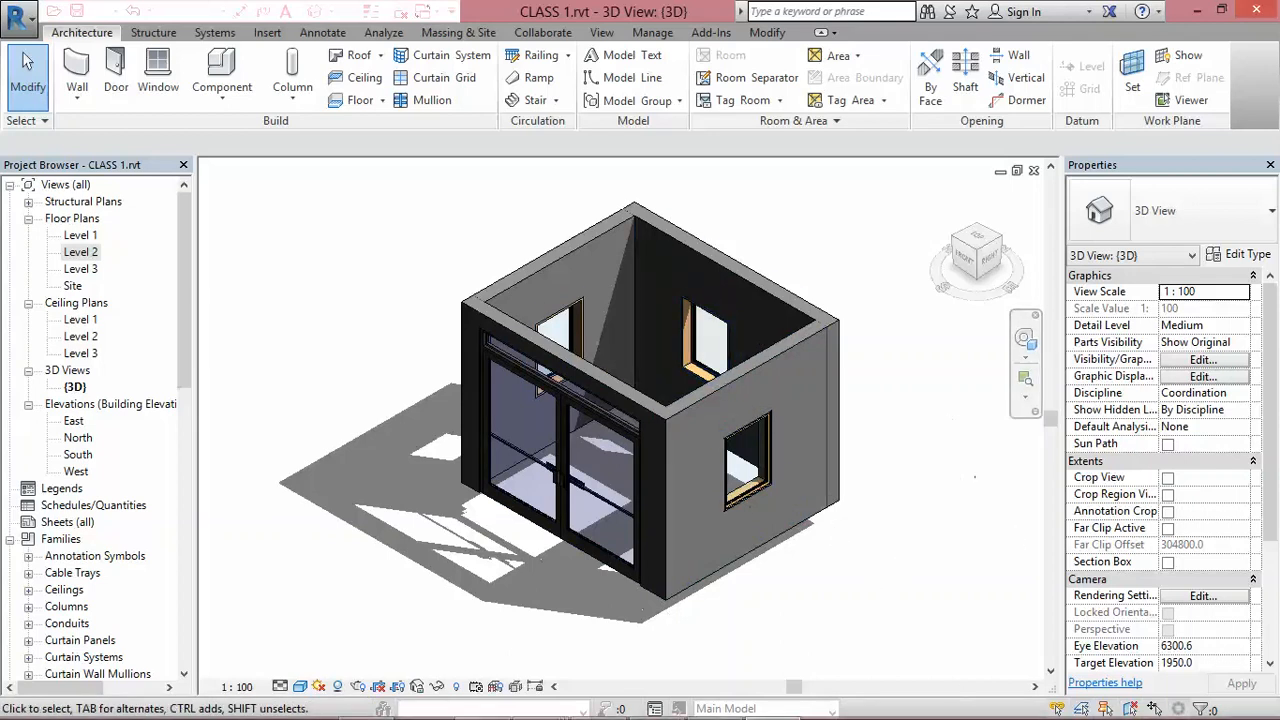
mouse_move(1138, 697)
left_click(1097, 705)
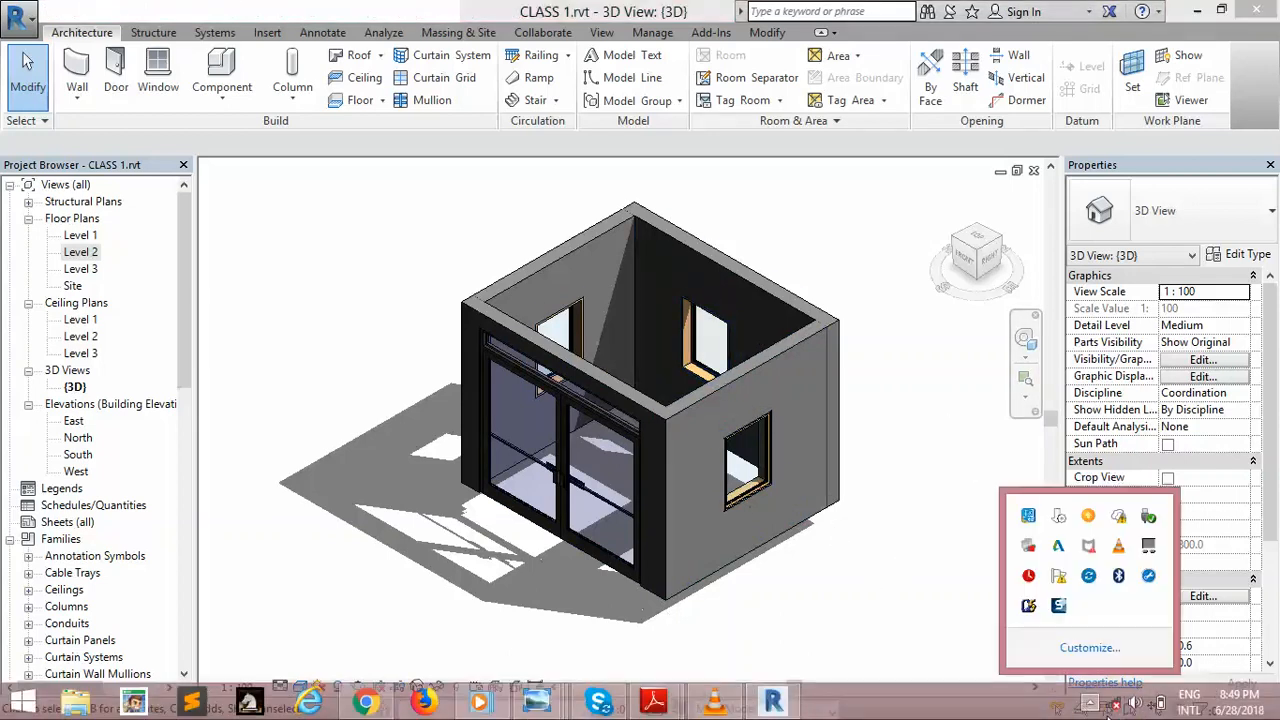
left_click(1062, 608)
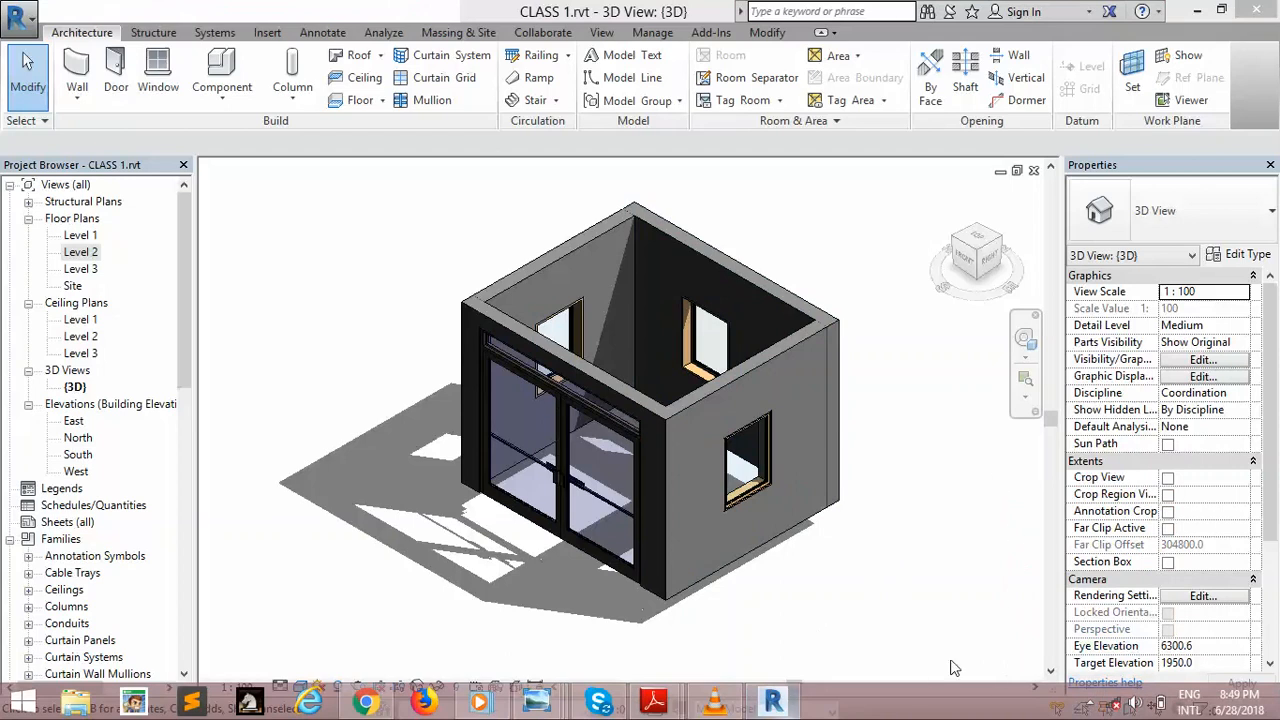